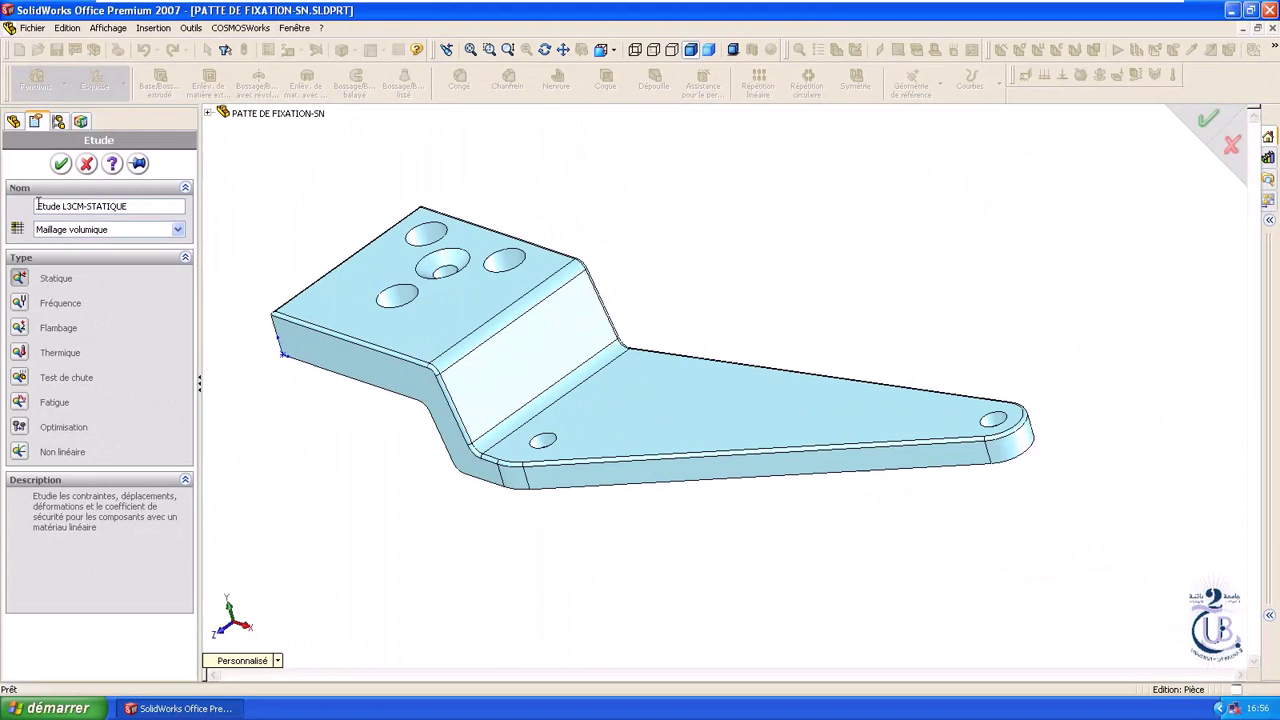
Step: Create the static study "Etude L3CM-STATIQUE" with a solid mesh (Maillage volumique) and return to its study tree
{"action": "double_click", "coordinate": [37, 205]}
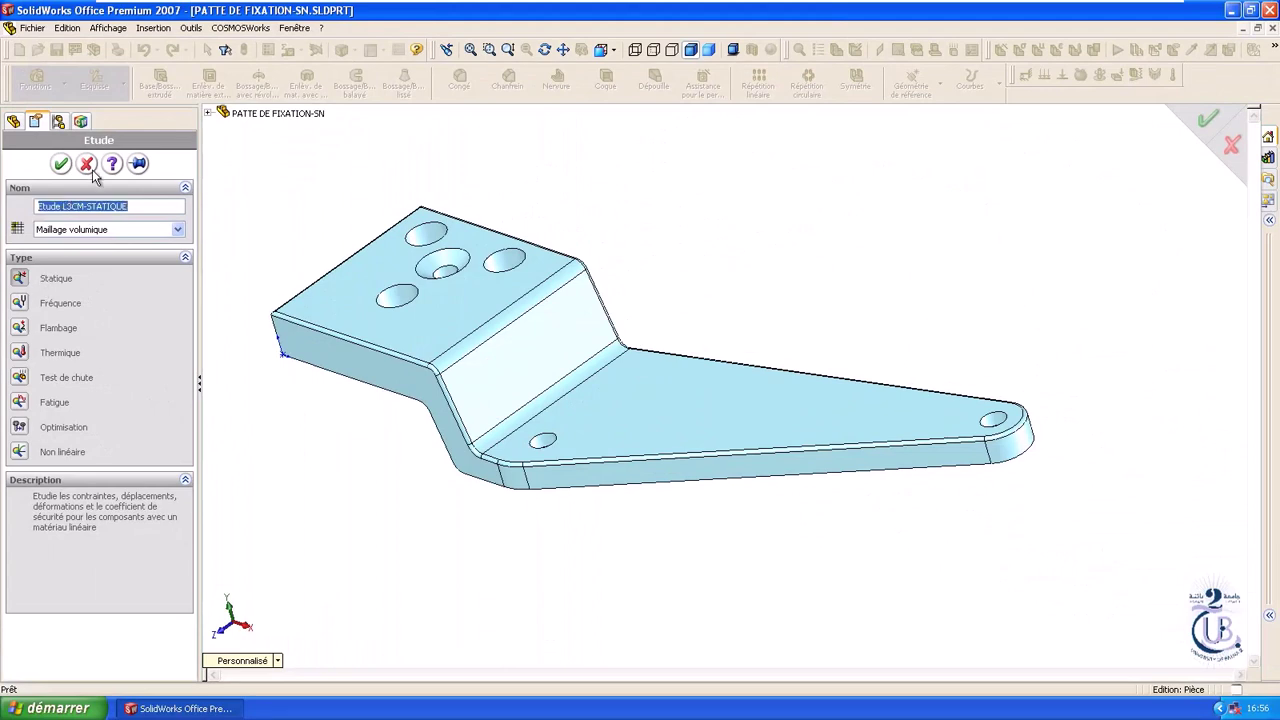
{"action": "left_click", "coordinate": [61, 164]}
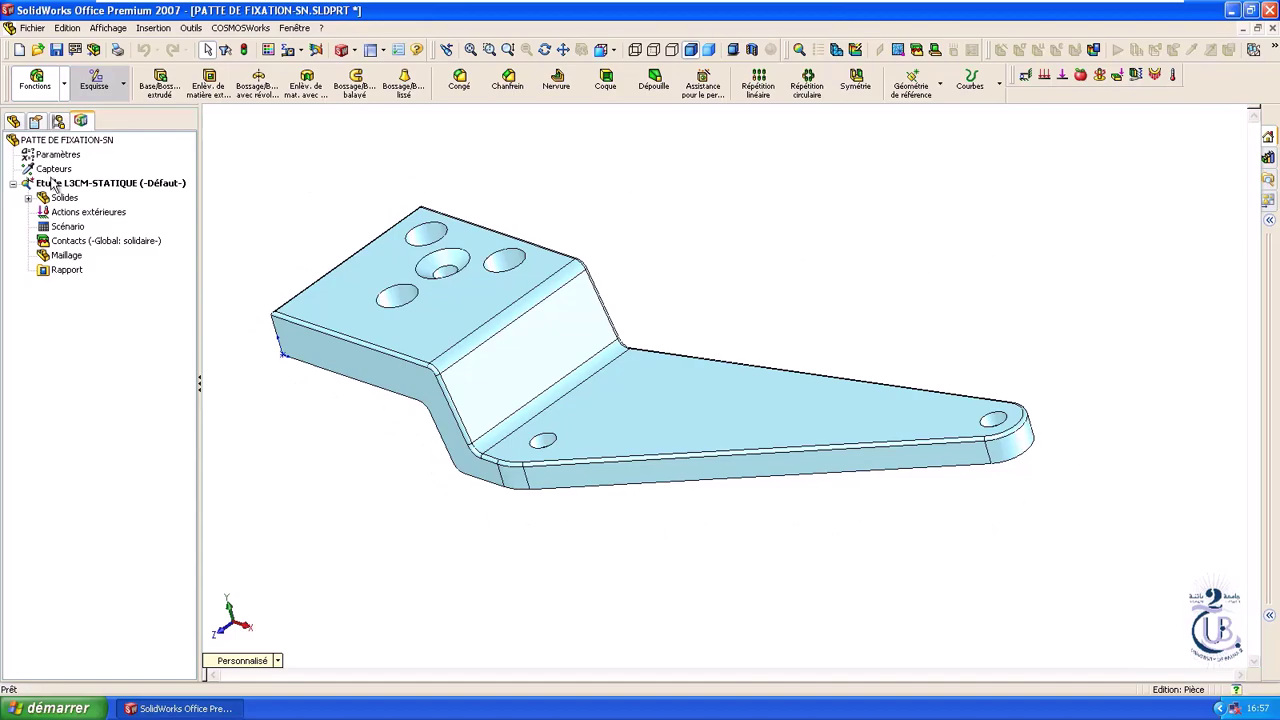
{"action": "left_click", "coordinate": [13, 121]}
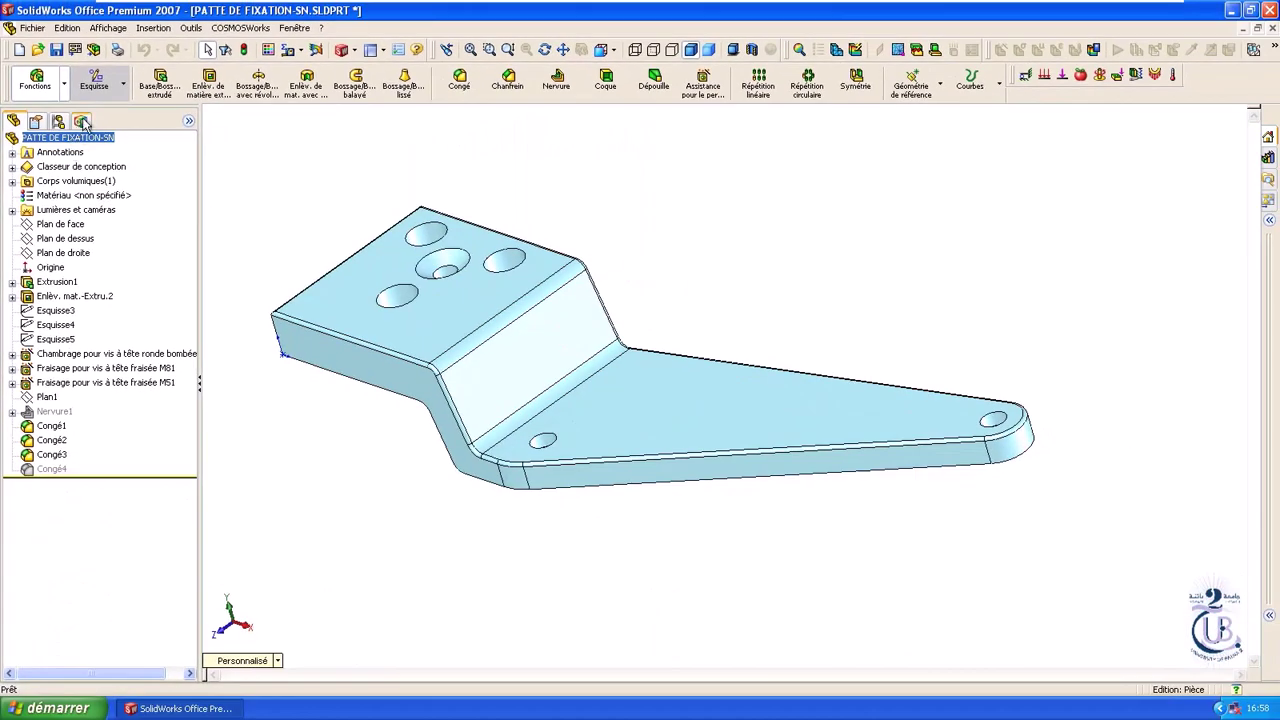
{"action": "left_click", "coordinate": [82, 121]}
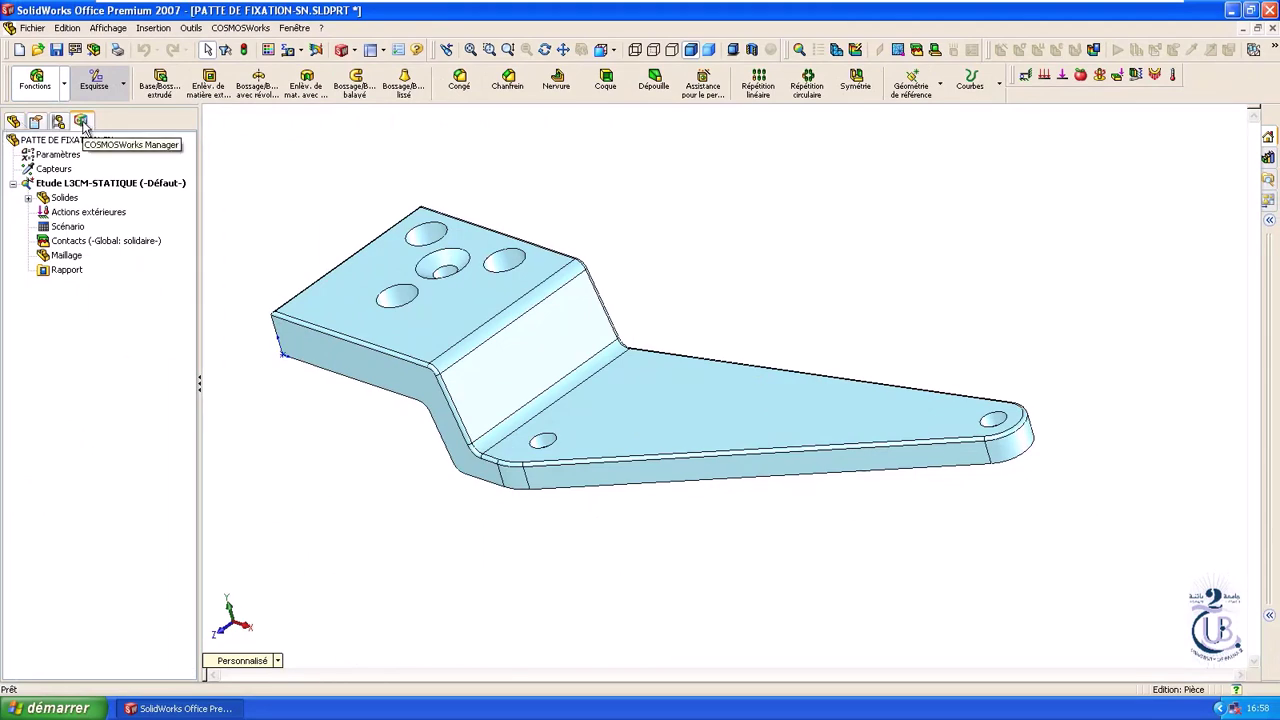
Step: Start applying a material to all bodies and choose the solidworks materials library file as the material source
{"action": "left_click", "coordinate": [240, 27]}
{"action": "mouse_move", "coordinate": [247, 78]}
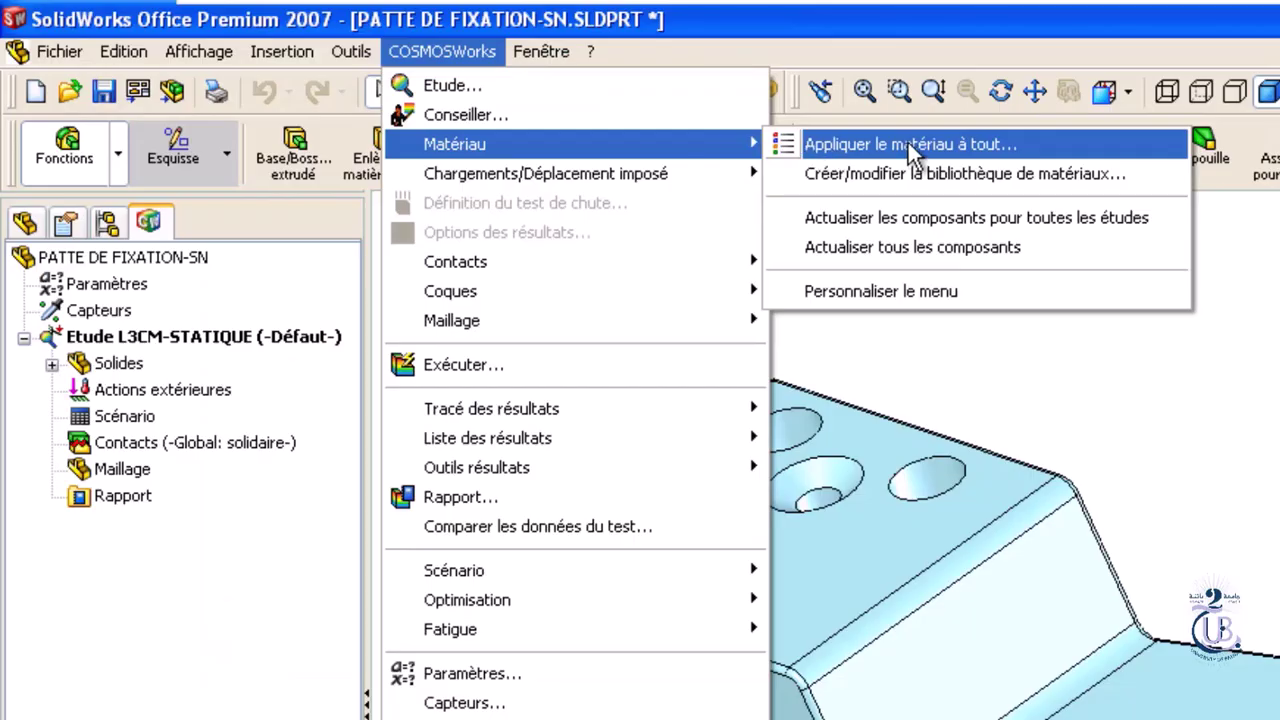
{"action": "left_click", "coordinate": [872, 143]}
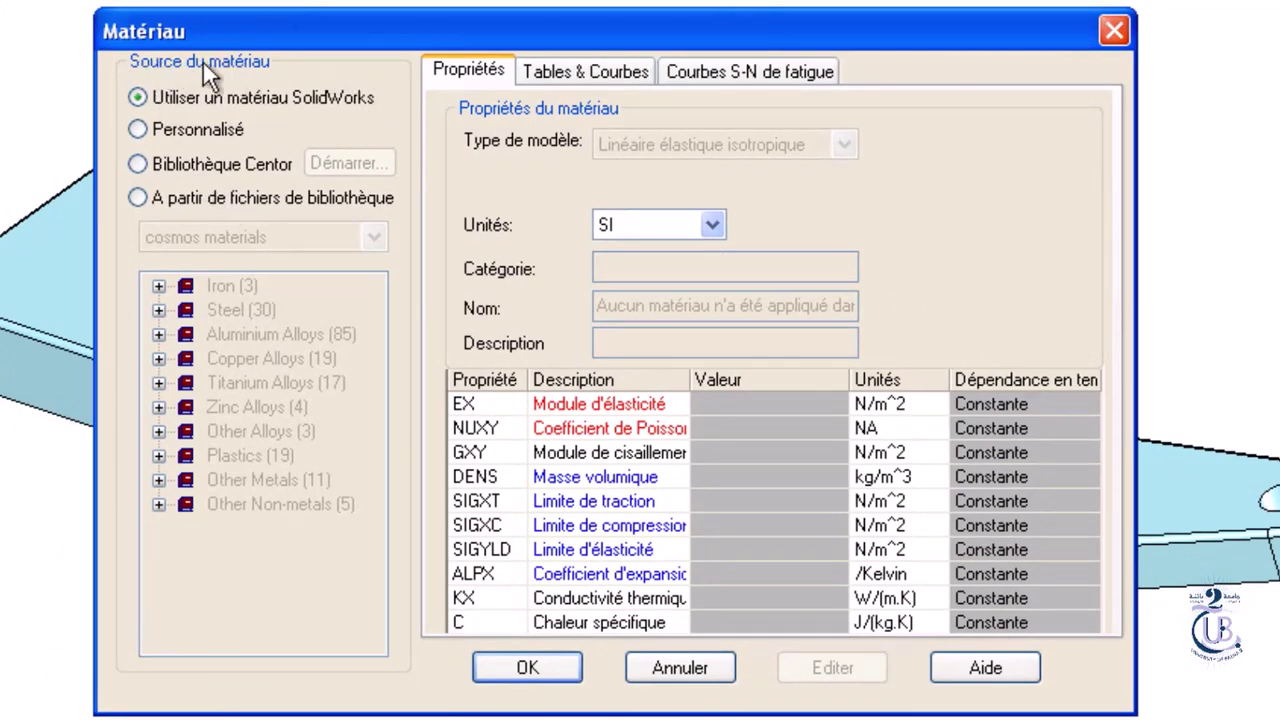
{"action": "left_click", "coordinate": [137, 96]}
{"action": "left_click", "coordinate": [137, 130]}
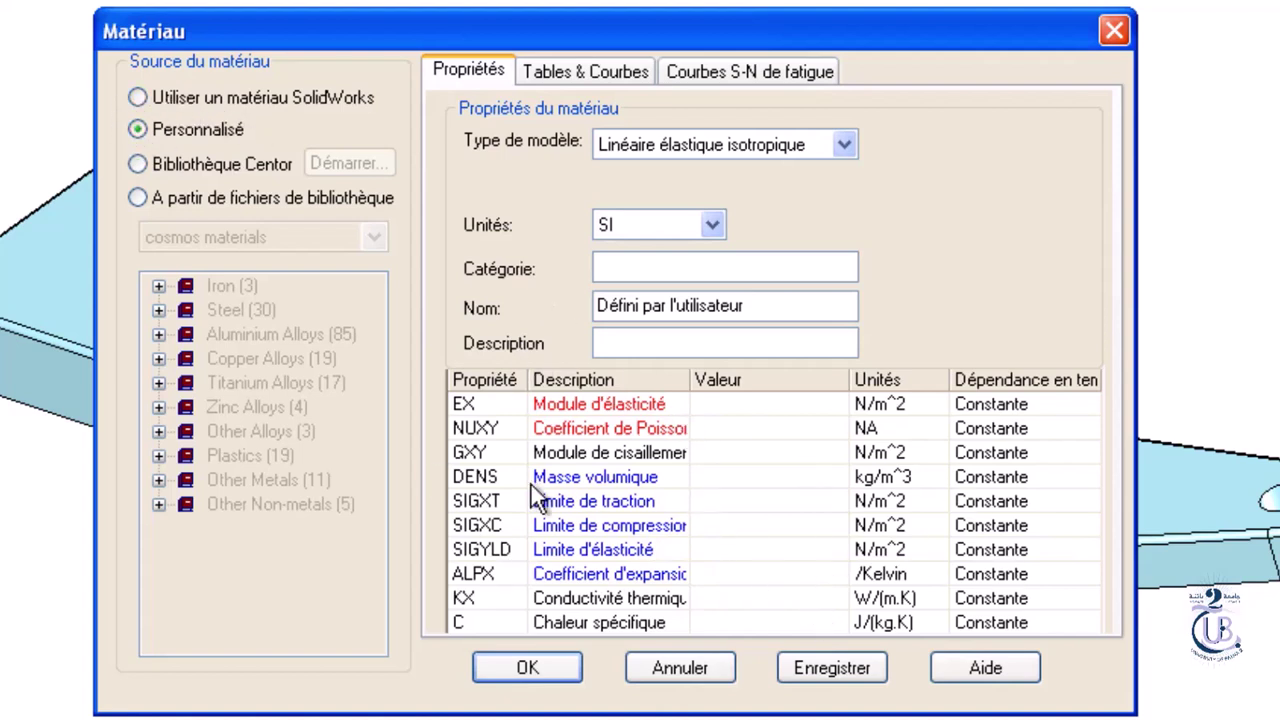
{"action": "left_click", "coordinate": [132, 161]}
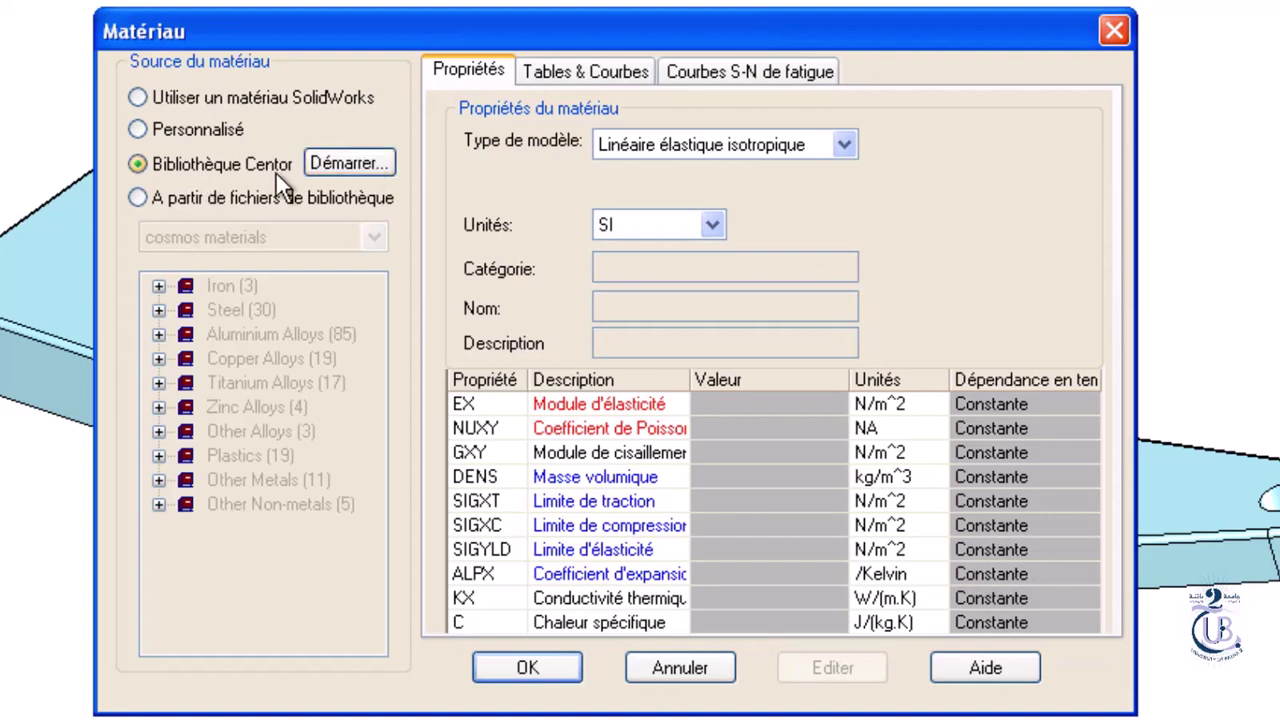
{"action": "left_click", "coordinate": [137, 198]}
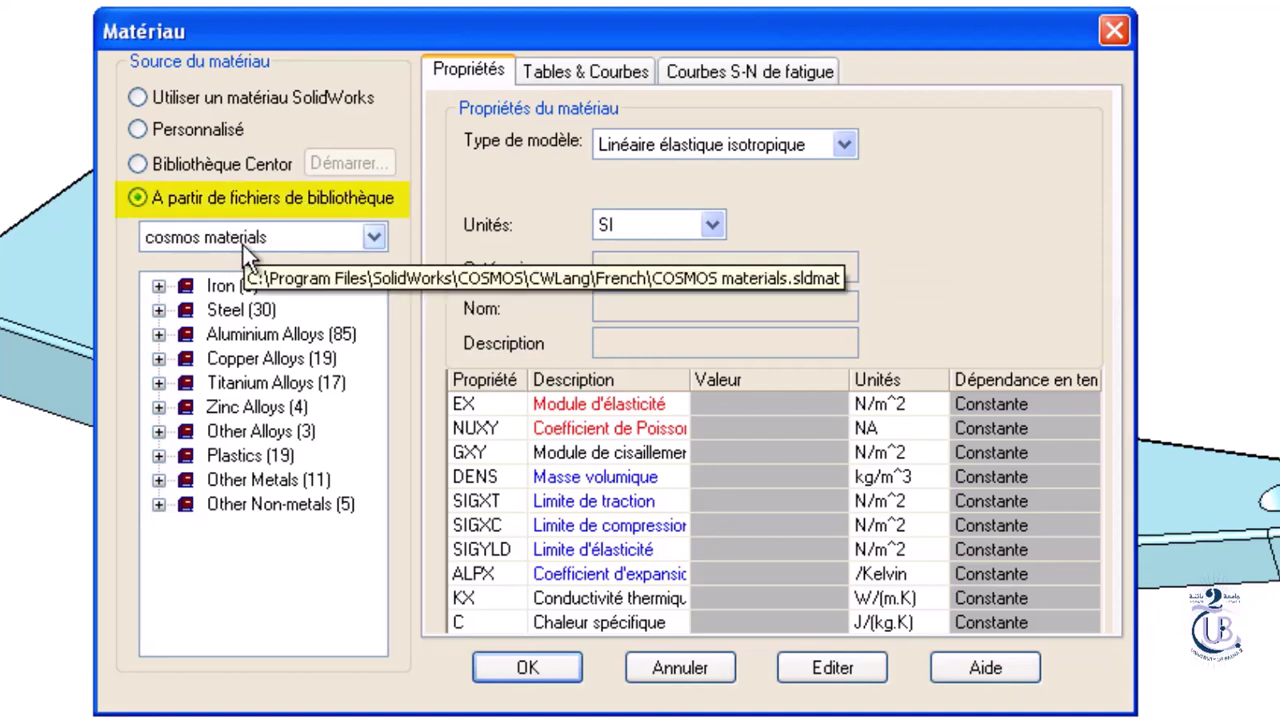
{"action": "left_click", "coordinate": [372, 238]}
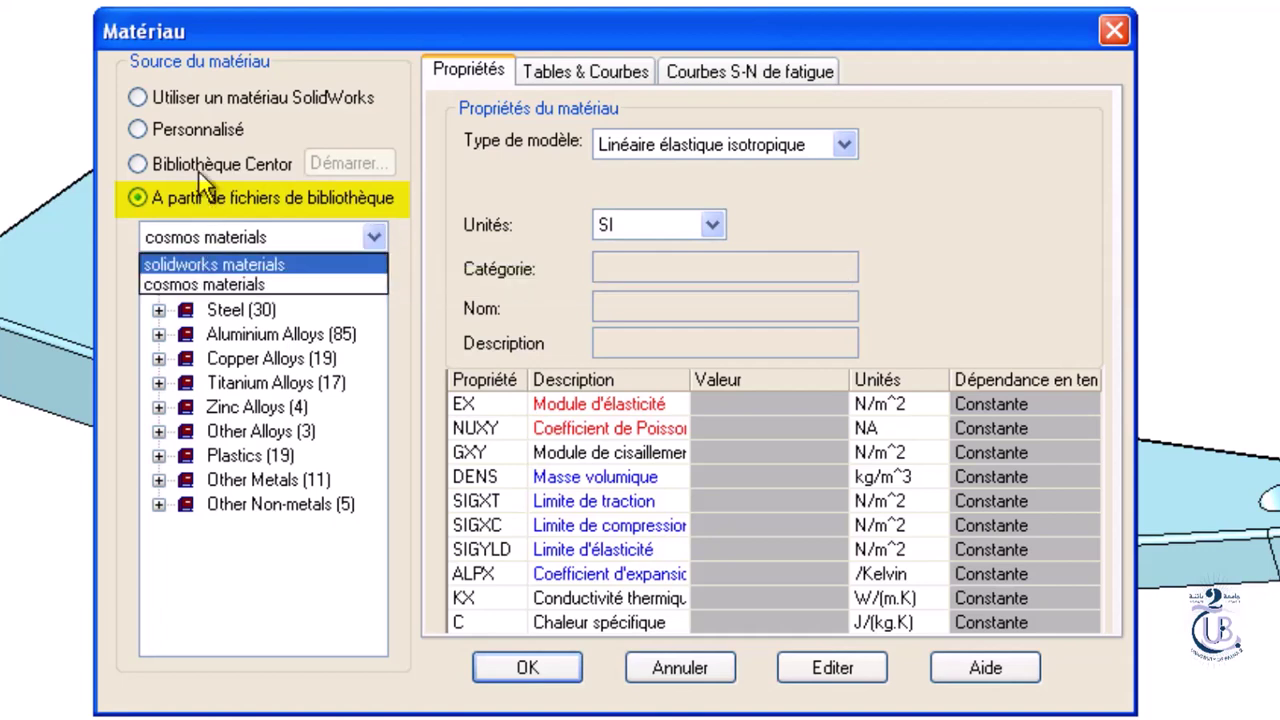
{"action": "left_click", "coordinate": [192, 263]}
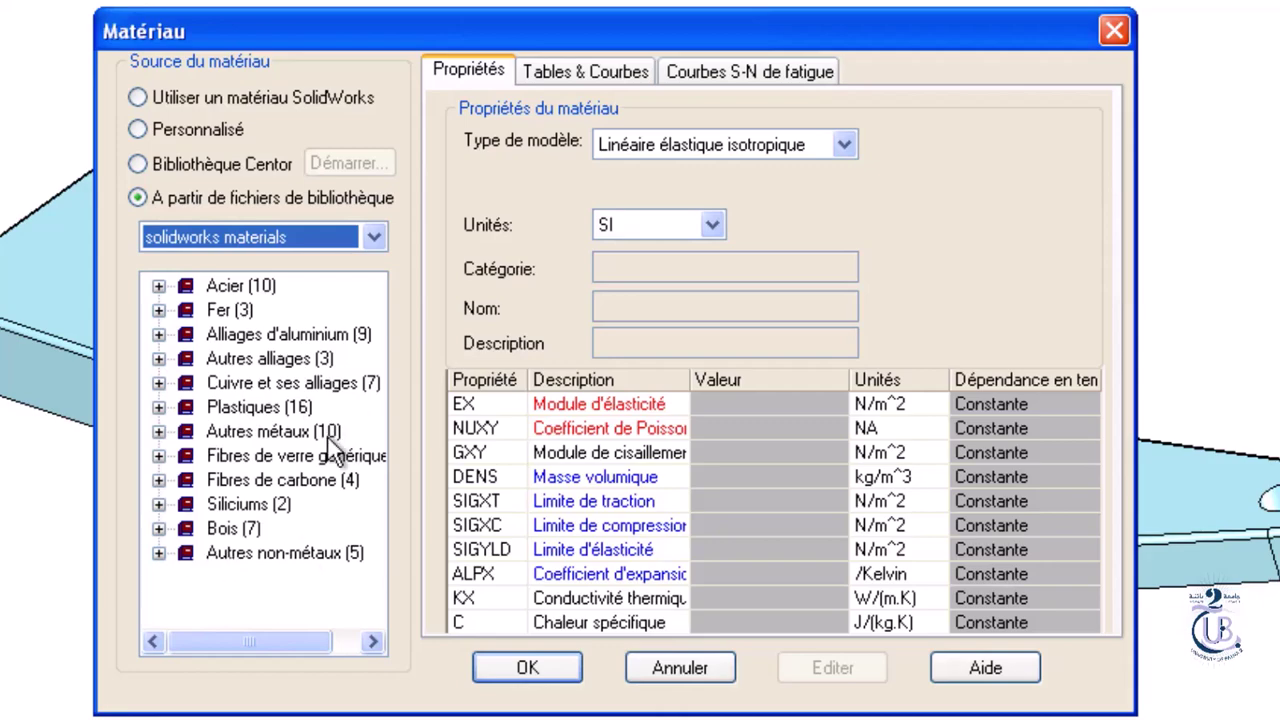
Step: Assign the aluminium alloy Alliage 2024 to the bracket
{"action": "left_click", "coordinate": [159, 334]}
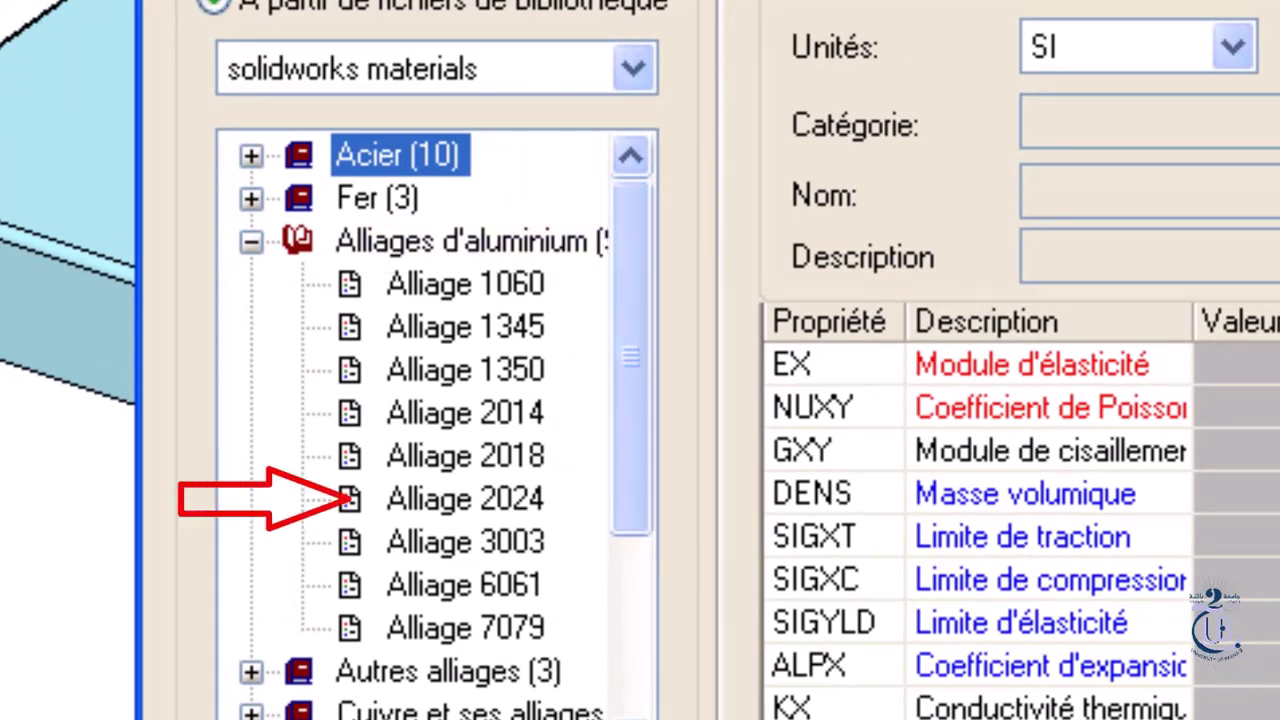
{"action": "left_click", "coordinate": [505, 506]}
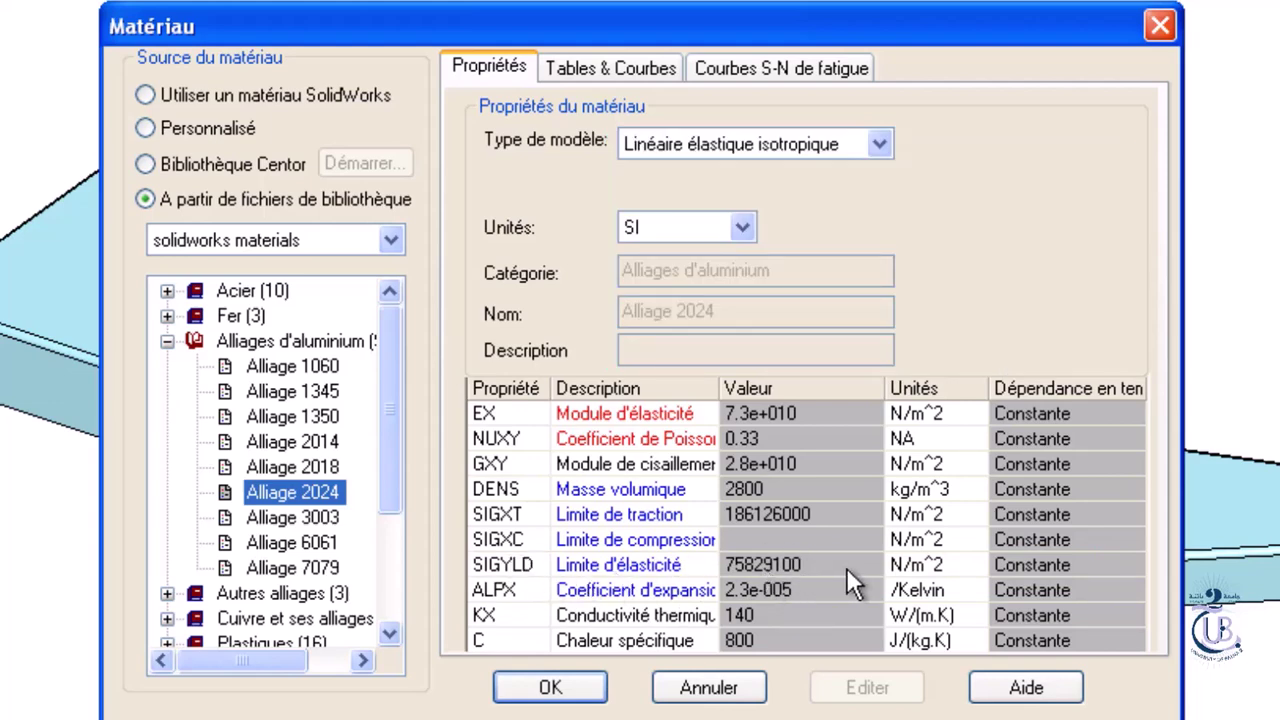
{"action": "left_click", "coordinate": [512, 690]}
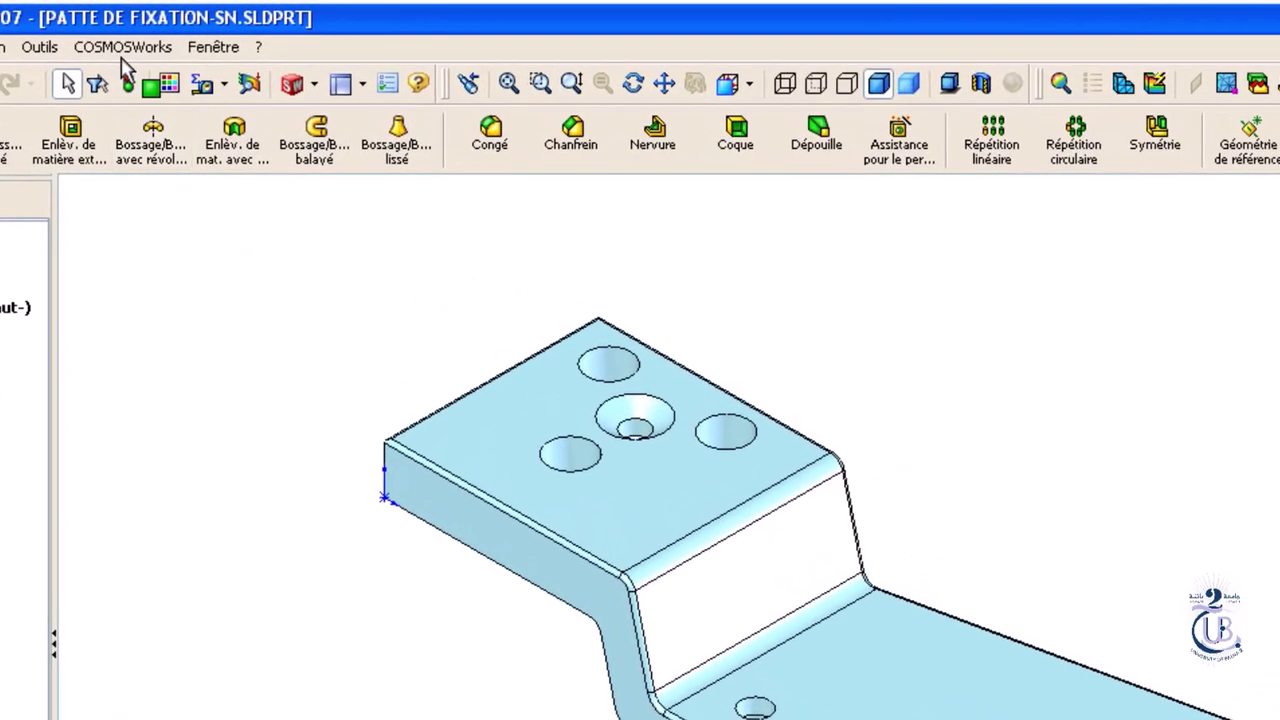
Step: Start a fixed (Fixé) restraint and select the countersunk central hole's face on the mounting block as its first face
{"action": "left_click", "coordinate": [122, 47]}
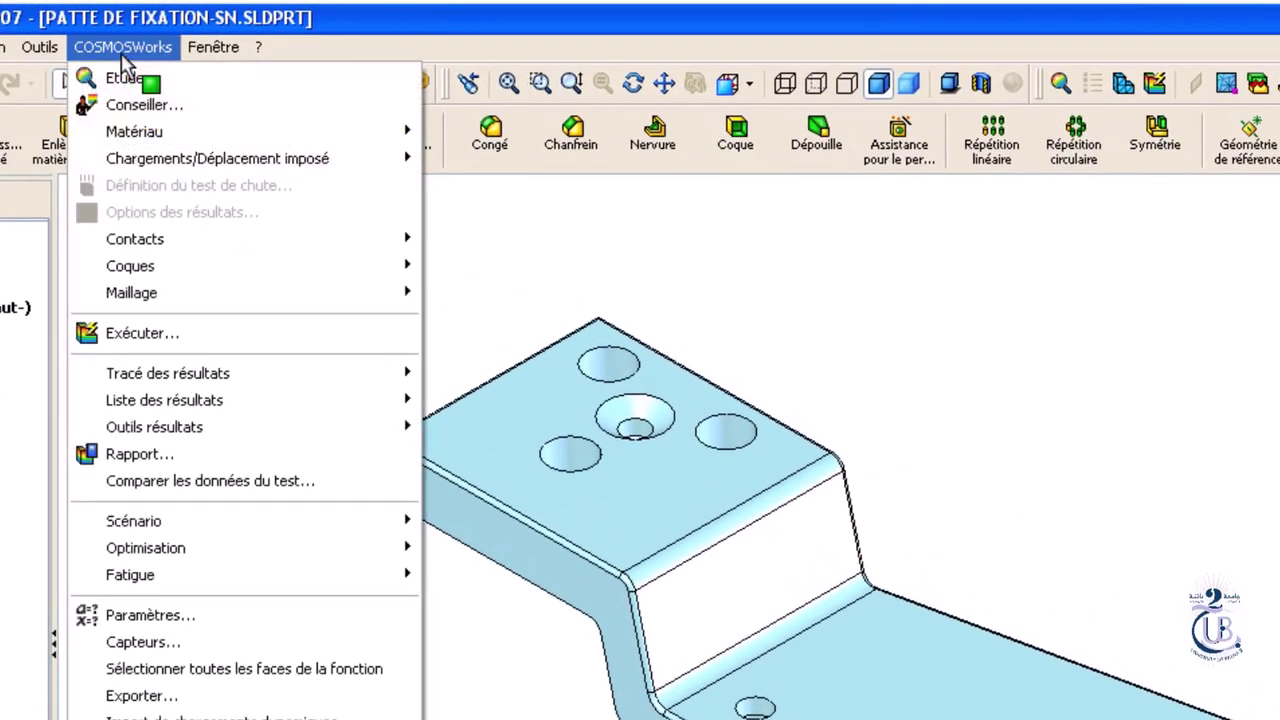
{"action": "mouse_move", "coordinate": [160, 159]}
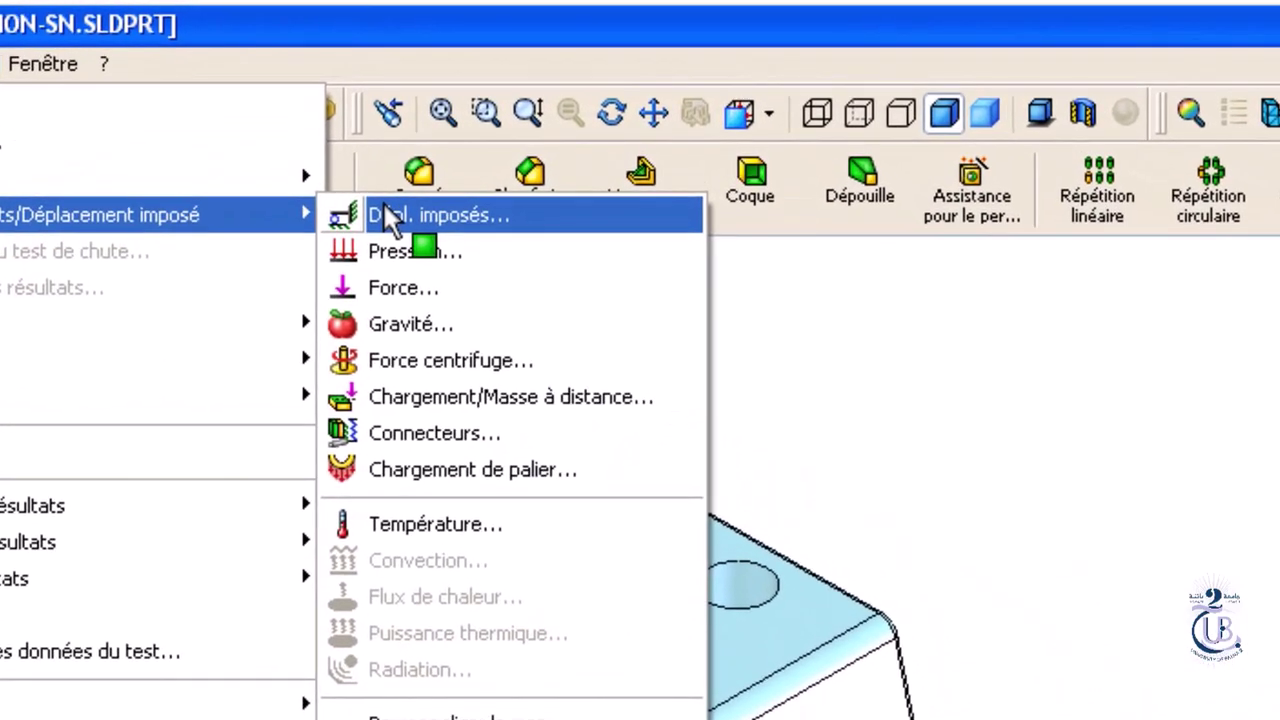
{"action": "left_click", "coordinate": [402, 206]}
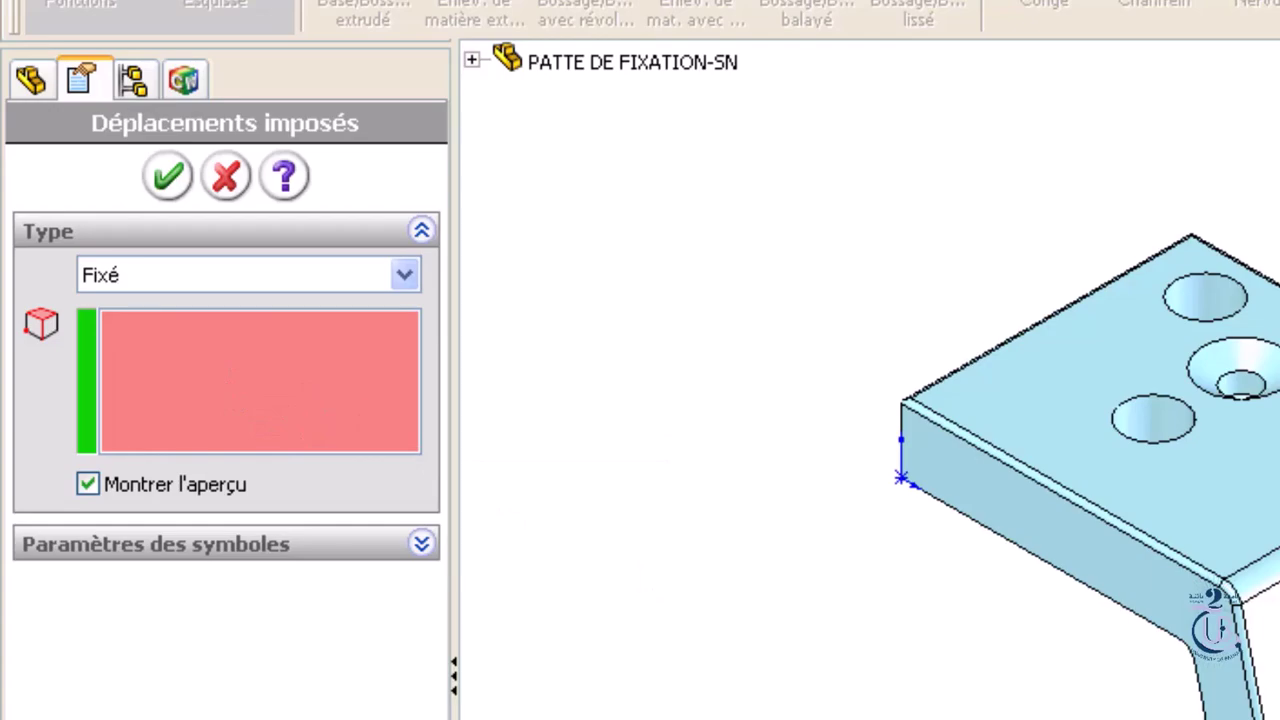
{"action": "scroll", "coordinate": [761, 662], "scroll_direction": "down", "scroll_amount": 3}
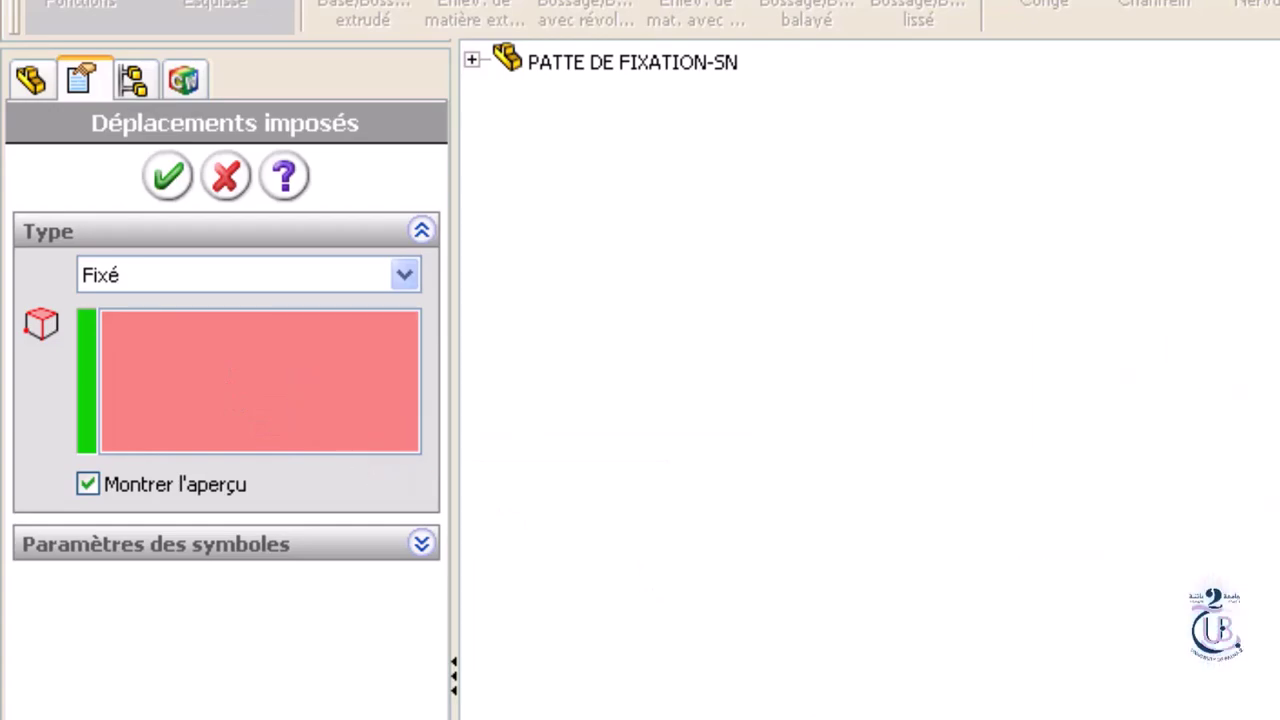
{"action": "middle_click_drag", "start_coordinate": [1208, 620], "coordinate": [631, 394]}
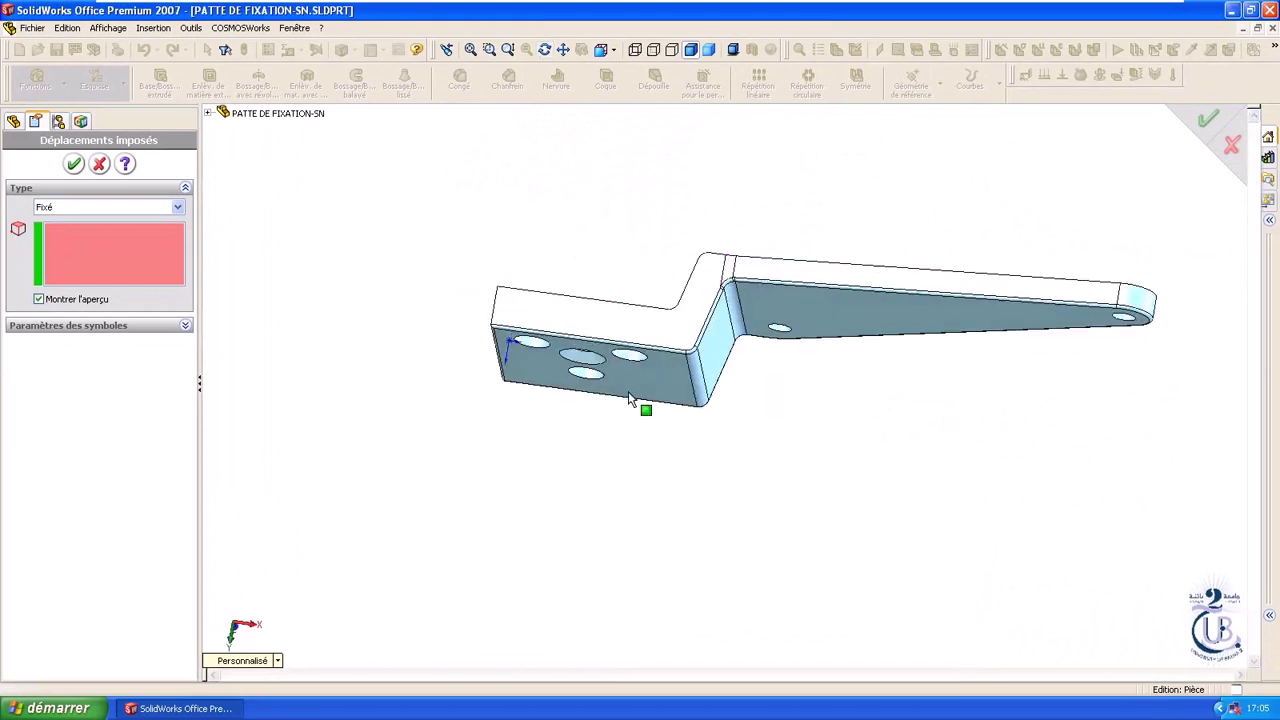
{"action": "scroll", "coordinate": [884, 411], "scroll_direction": "down", "scroll_amount": 1}
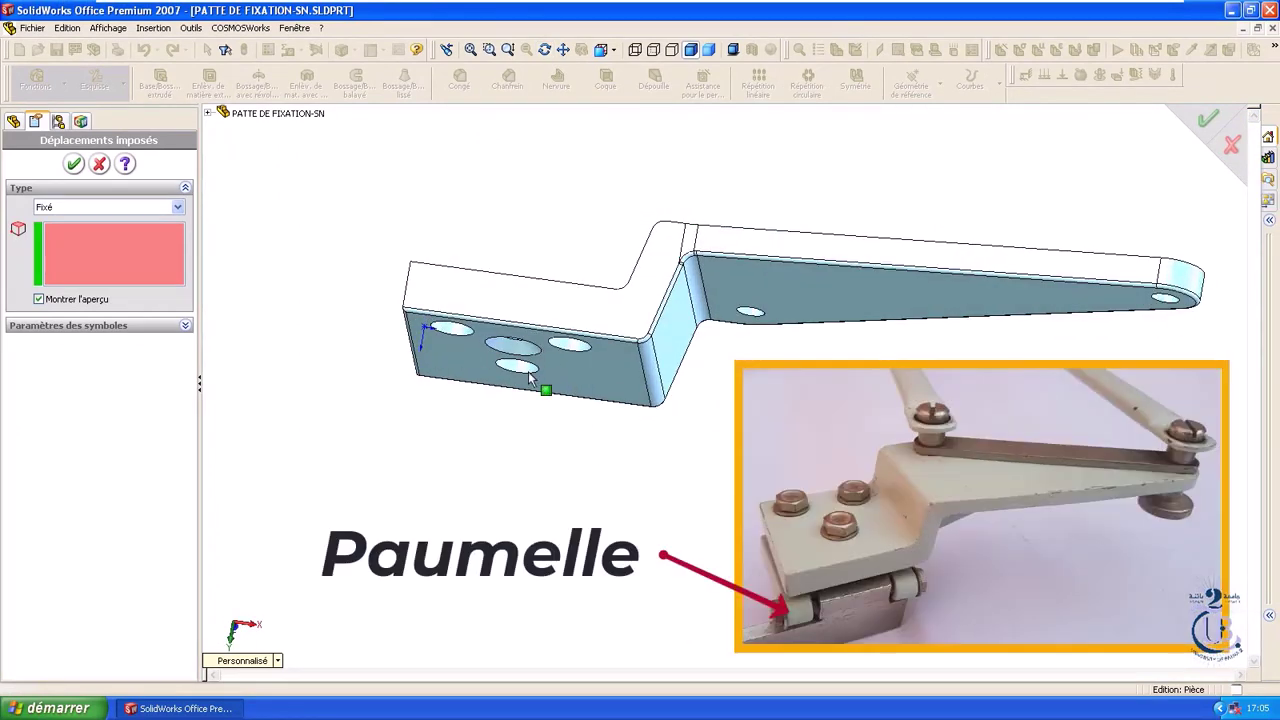
{"action": "middle_click_drag", "start_coordinate": [528, 371], "coordinate": [511, 330]}
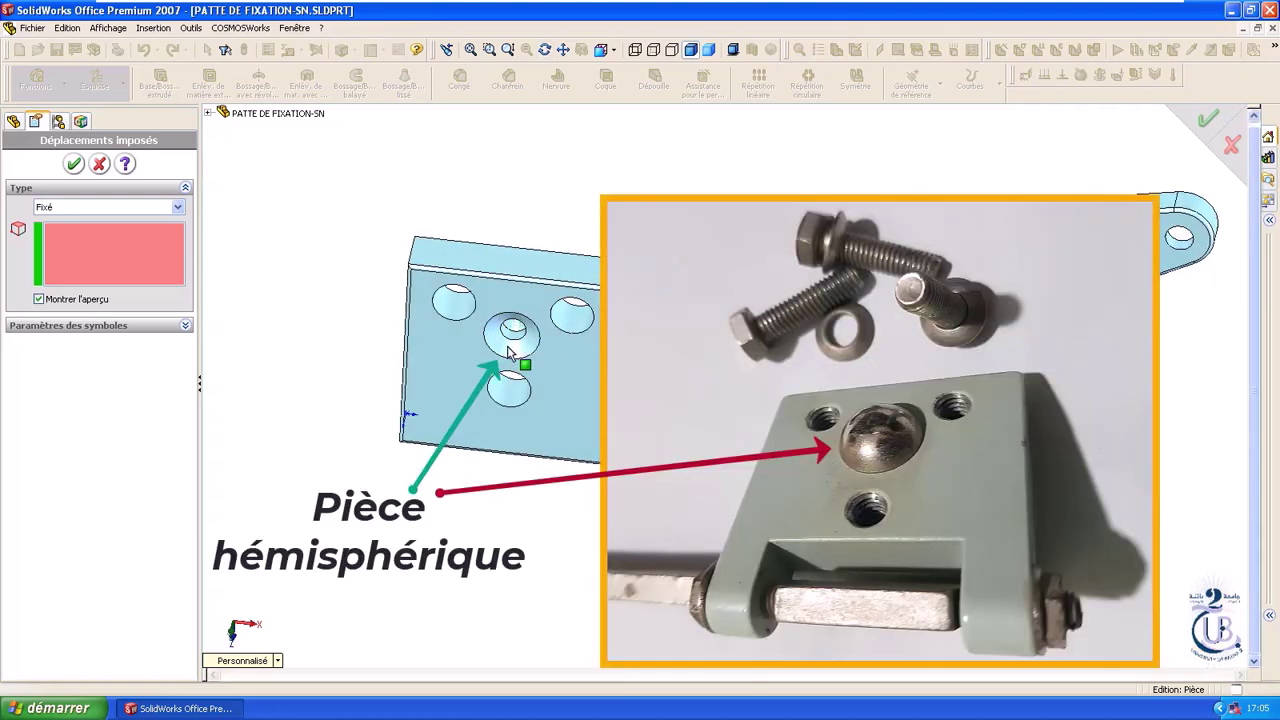
{"action": "left_click", "coordinate": [503, 342]}
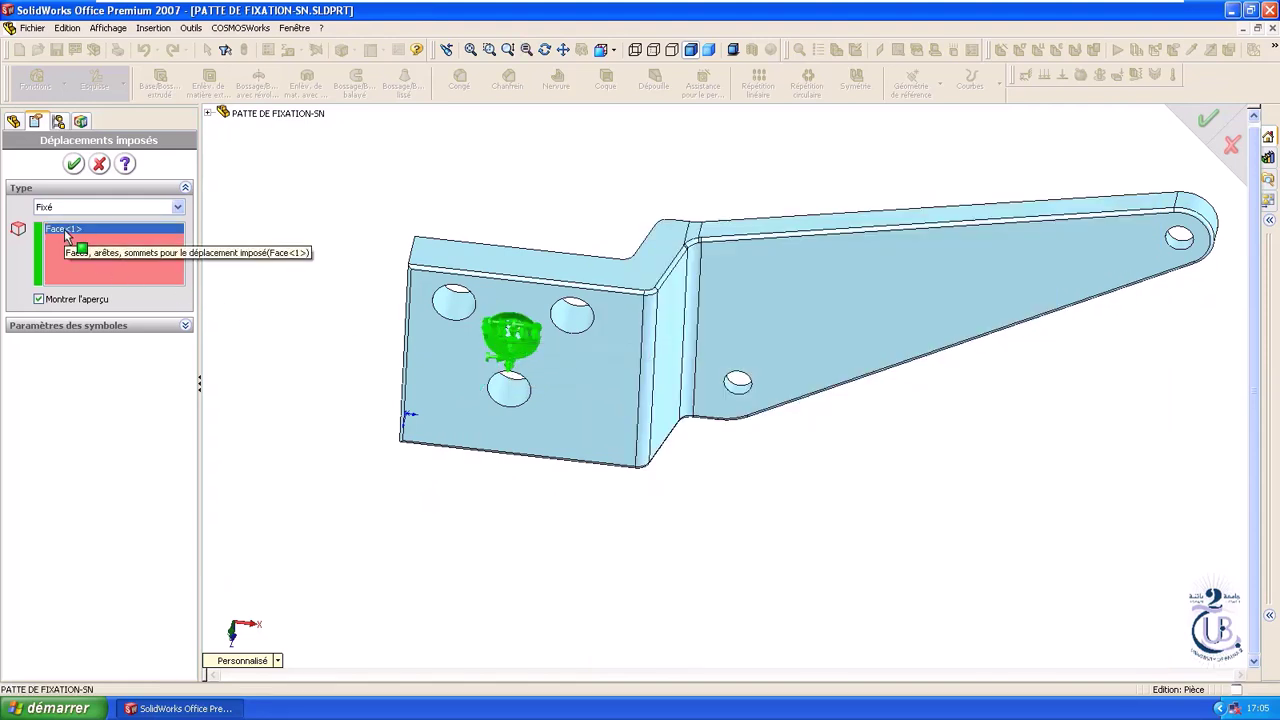
Step: Add the countersink faces of the three M8 screw holes on the mounting block to the fixed restraint
{"action": "middle_click_drag", "start_coordinate": [480, 205], "coordinate": [670, 152]}
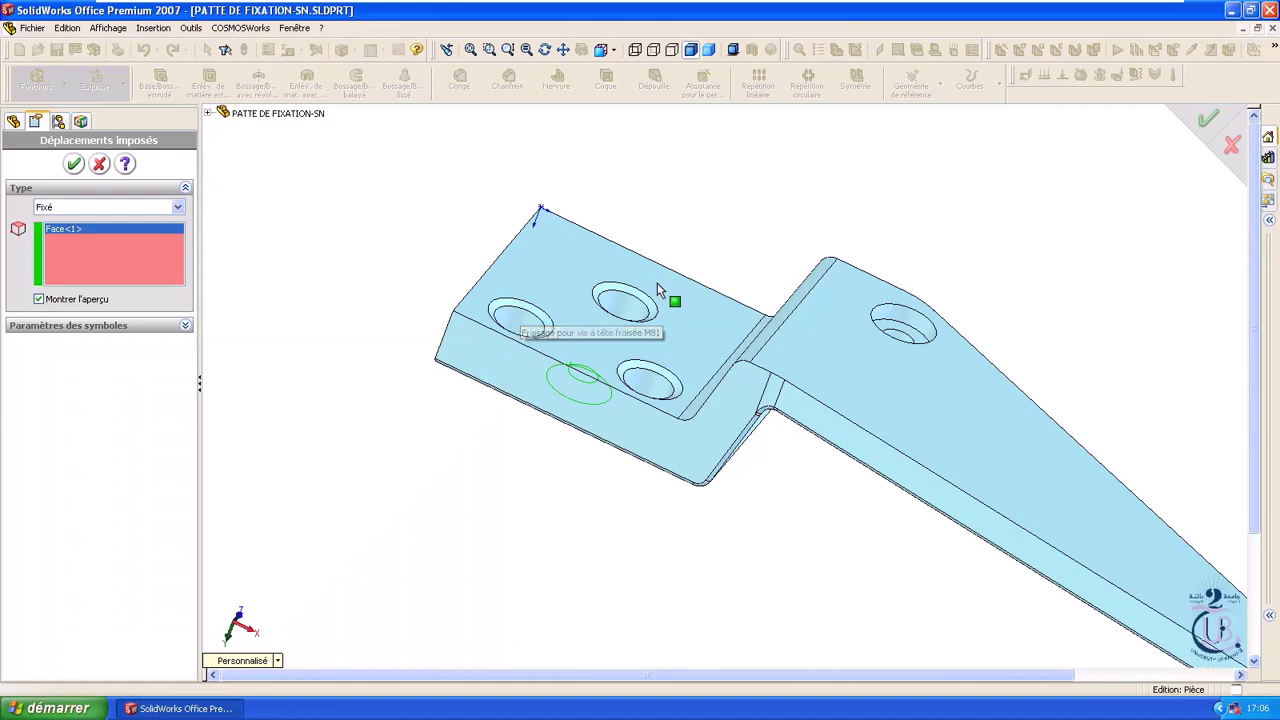
{"action": "scroll", "coordinate": [630, 300], "scroll_direction": "down", "scroll_amount": 3}
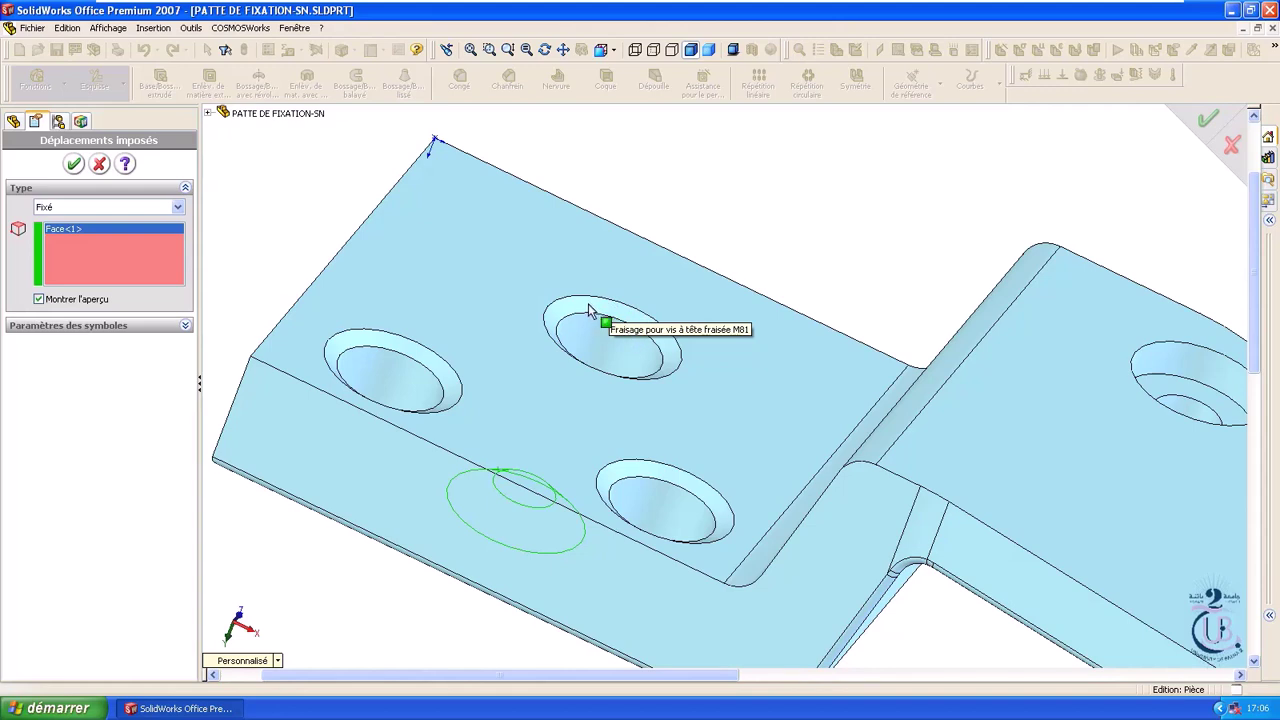
{"action": "left_click", "coordinate": [590, 311]}
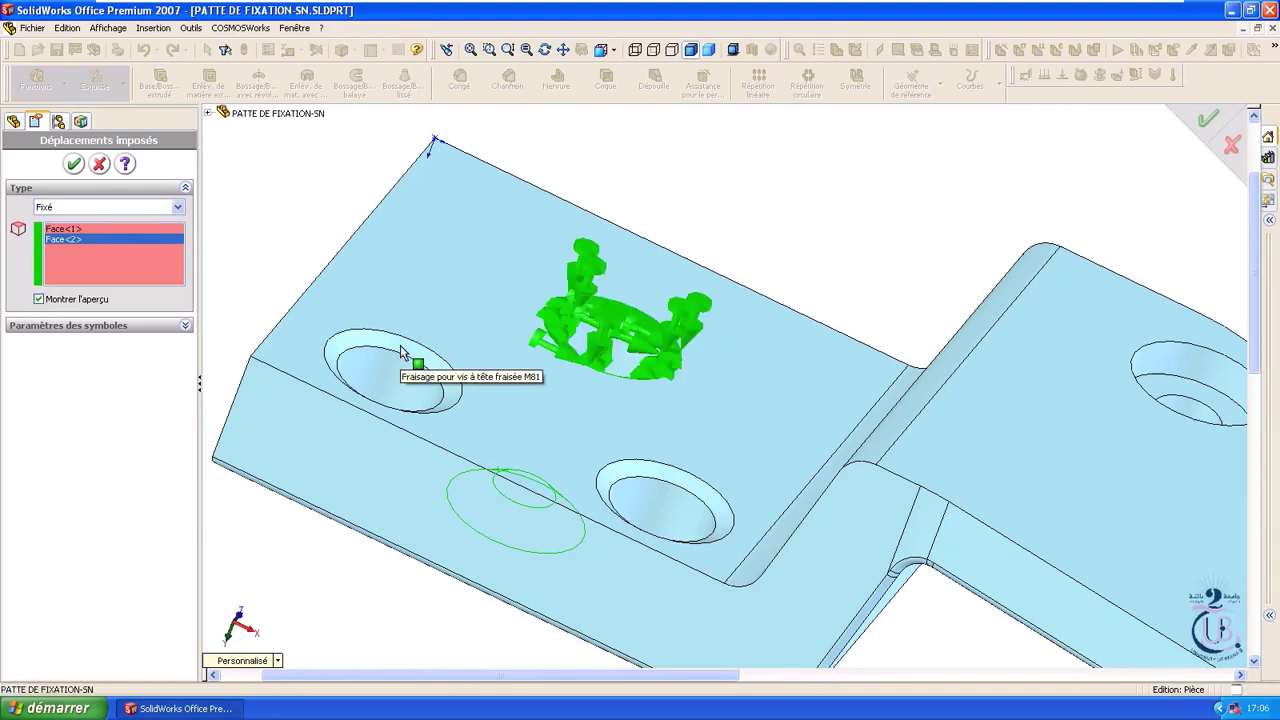
{"action": "left_click", "coordinate": [402, 354]}
{"action": "left_click", "coordinate": [697, 490]}
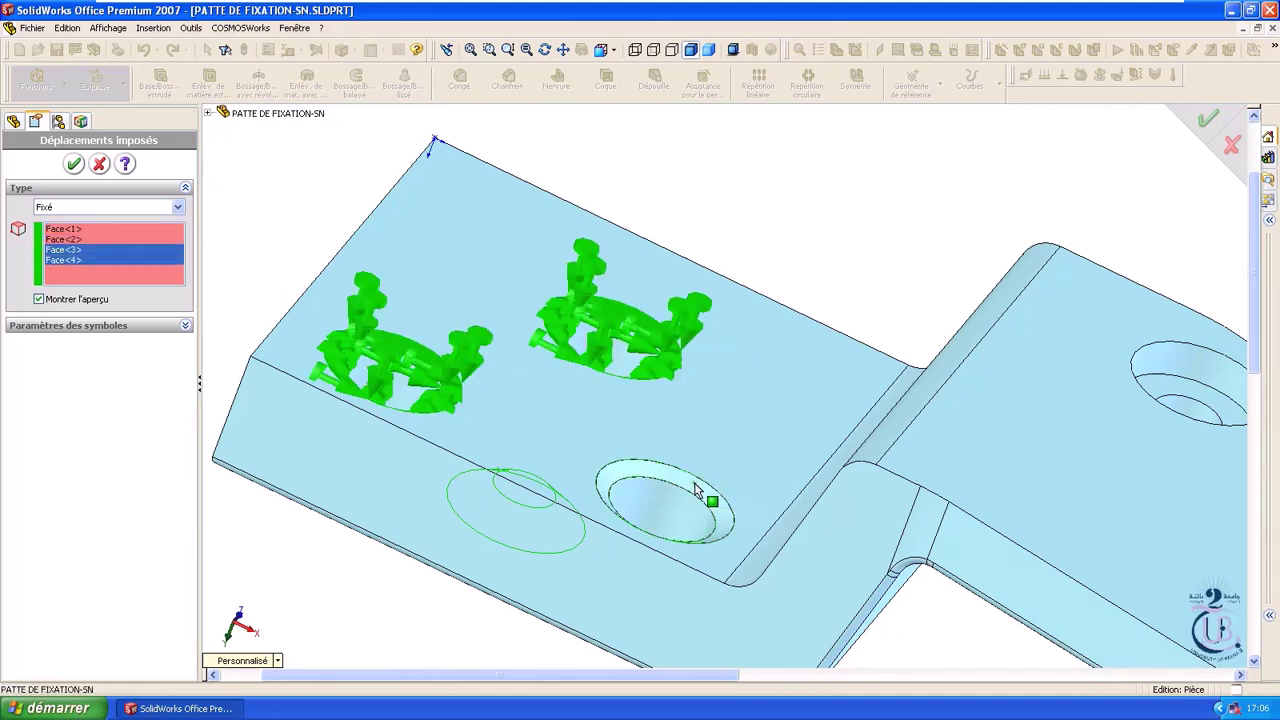
Step: Check the restraint symbols with the preview off and on, and apply the fixed restraint to the four selected faces
{"action": "scroll", "coordinate": [765, 430], "scroll_direction": "up", "scroll_amount": 3}
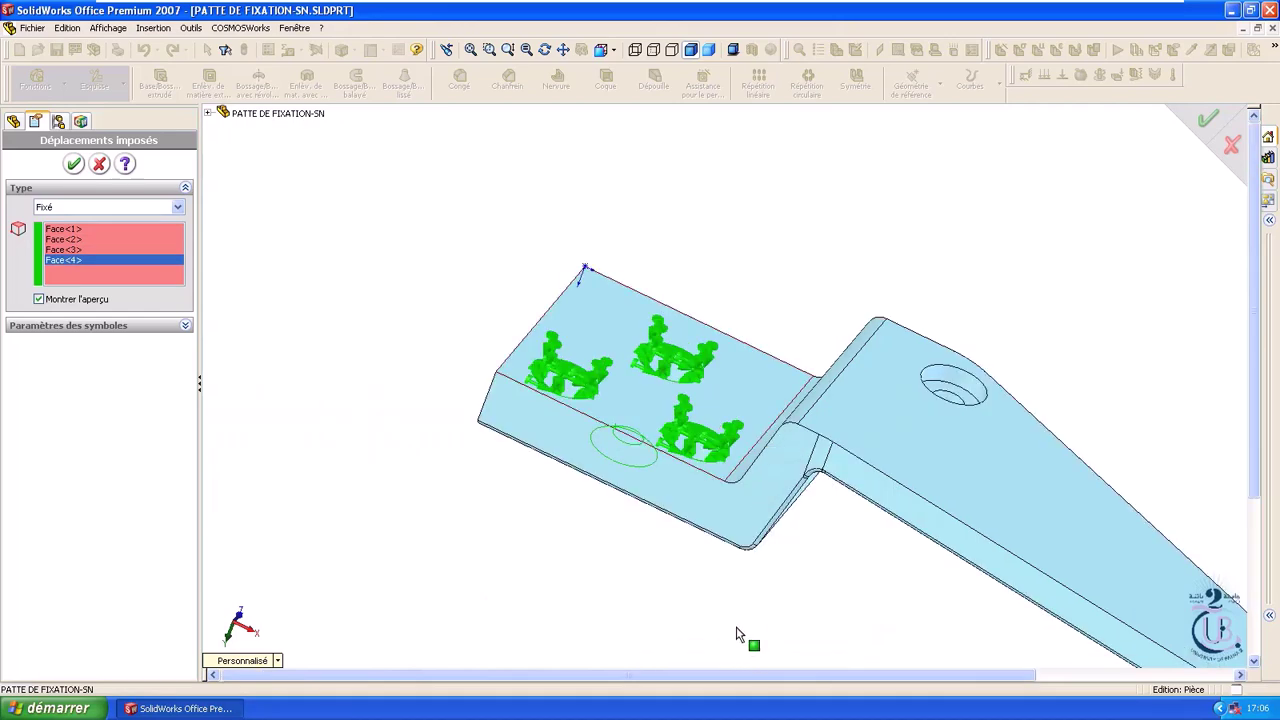
{"action": "mouse_move", "coordinate": [737, 634]}
{"action": "middle_mouse_down"}
{"action": "mouse_move", "coordinate": [771, 586]}
{"action": "mouse_move", "coordinate": [719, 619]}
{"action": "middle_mouse_up"}
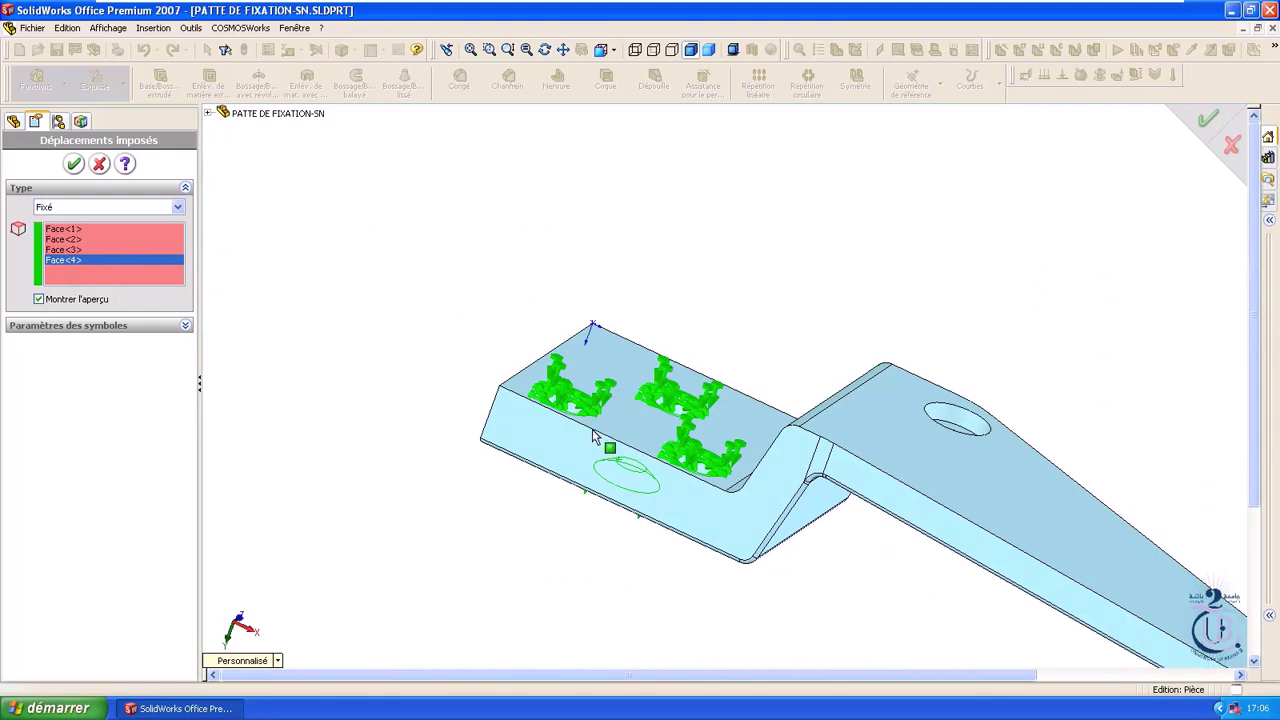
{"action": "scroll", "coordinate": [880, 414], "scroll_direction": "up", "scroll_amount": 1}
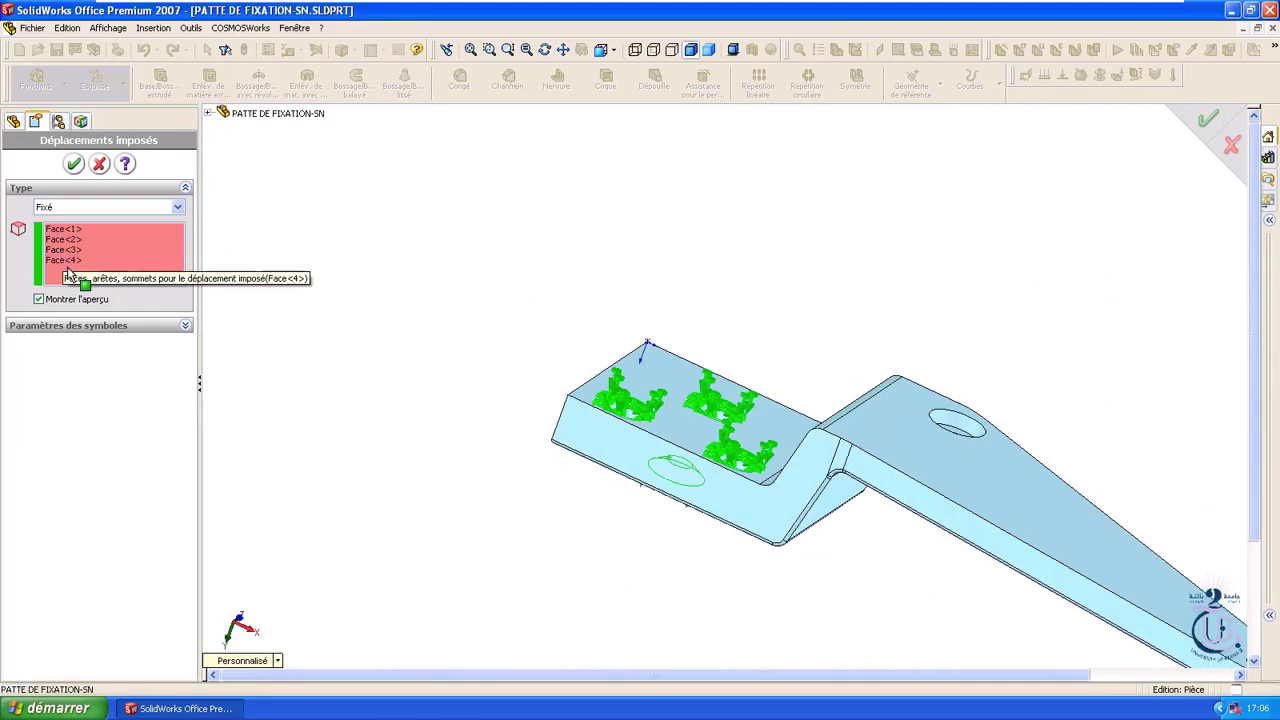
{"action": "scroll", "coordinate": [748, 543], "scroll_direction": "up", "scroll_amount": 1}
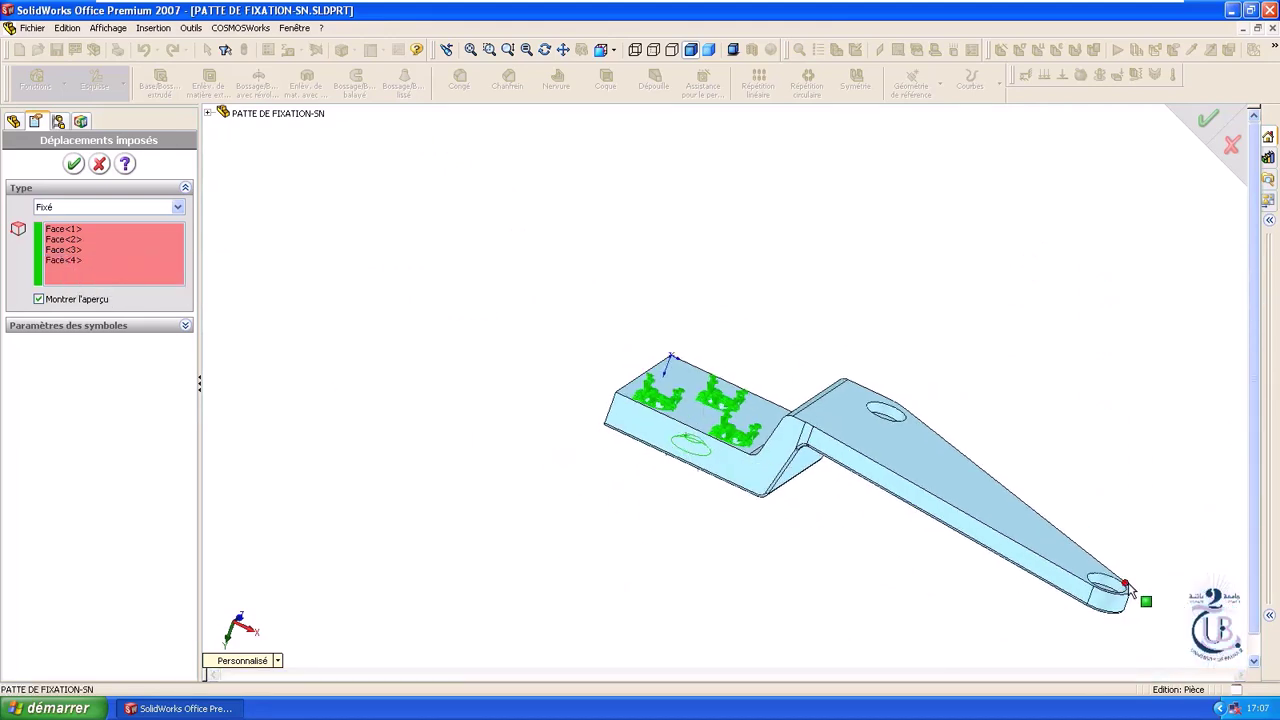
{"action": "scroll", "coordinate": [1100, 580], "scroll_direction": "down", "scroll_amount": 2}
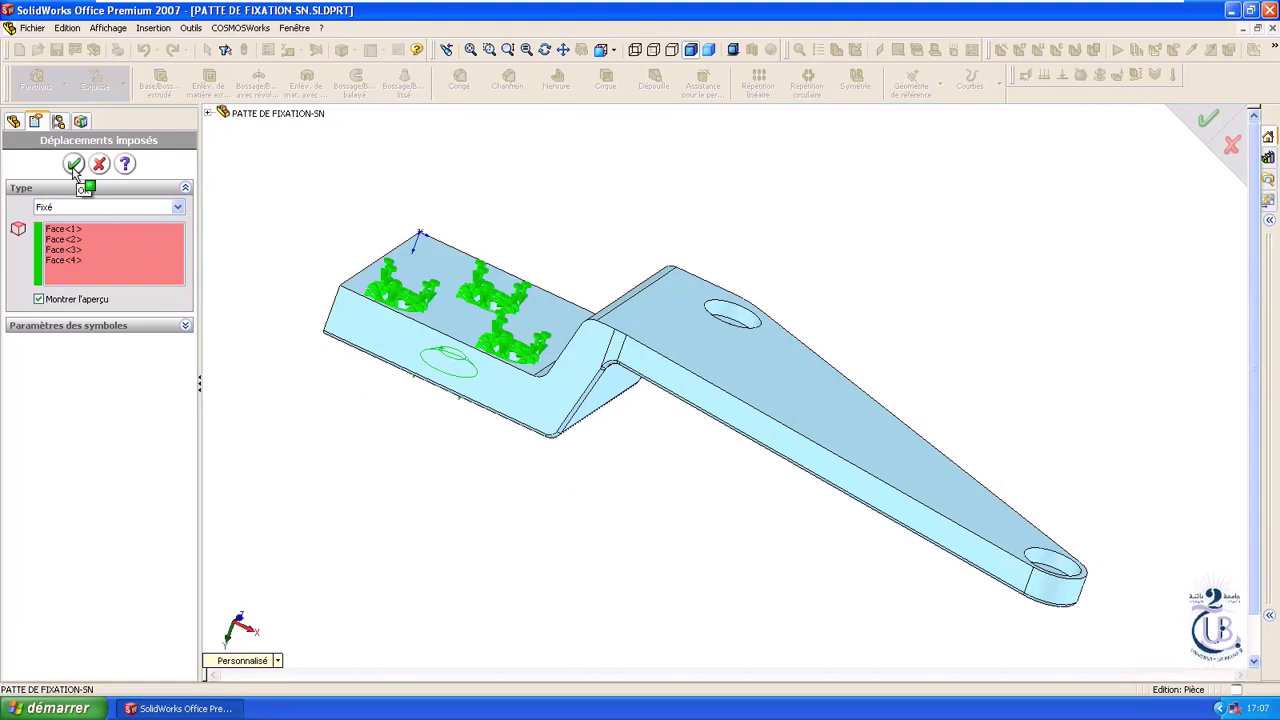
{"action": "left_click", "coordinate": [39, 300]}
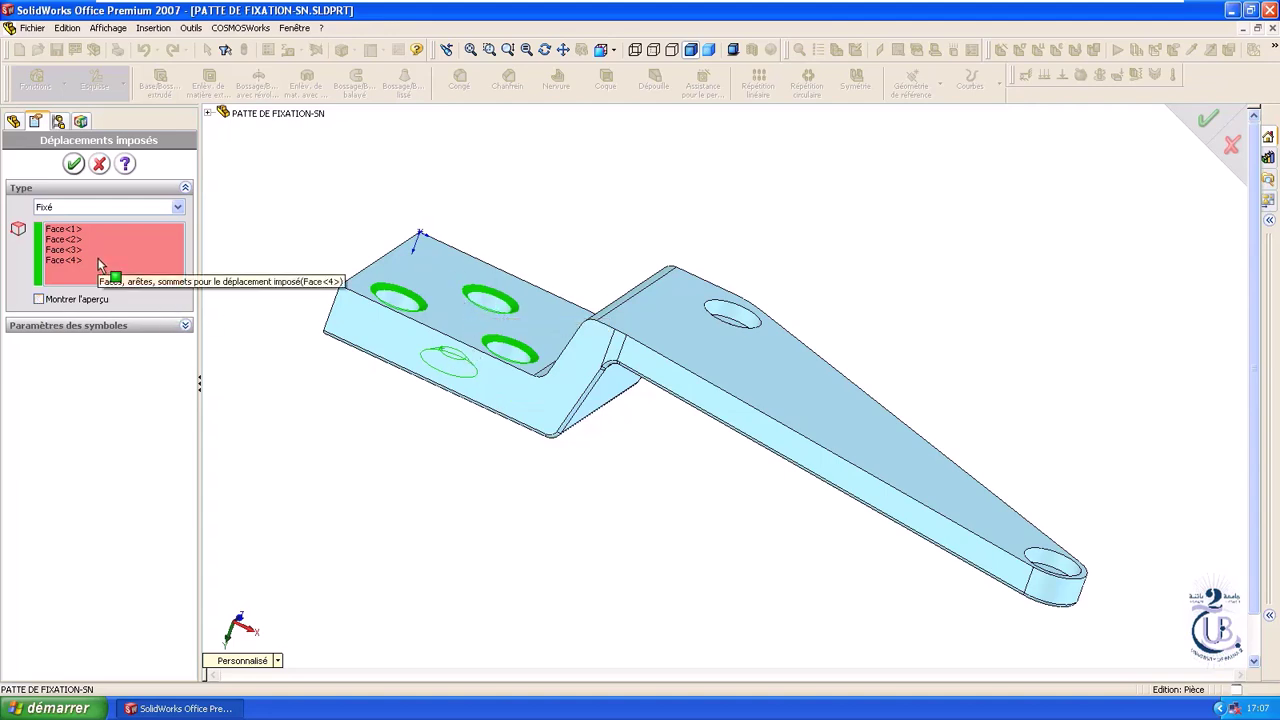
{"action": "left_click", "coordinate": [39, 300]}
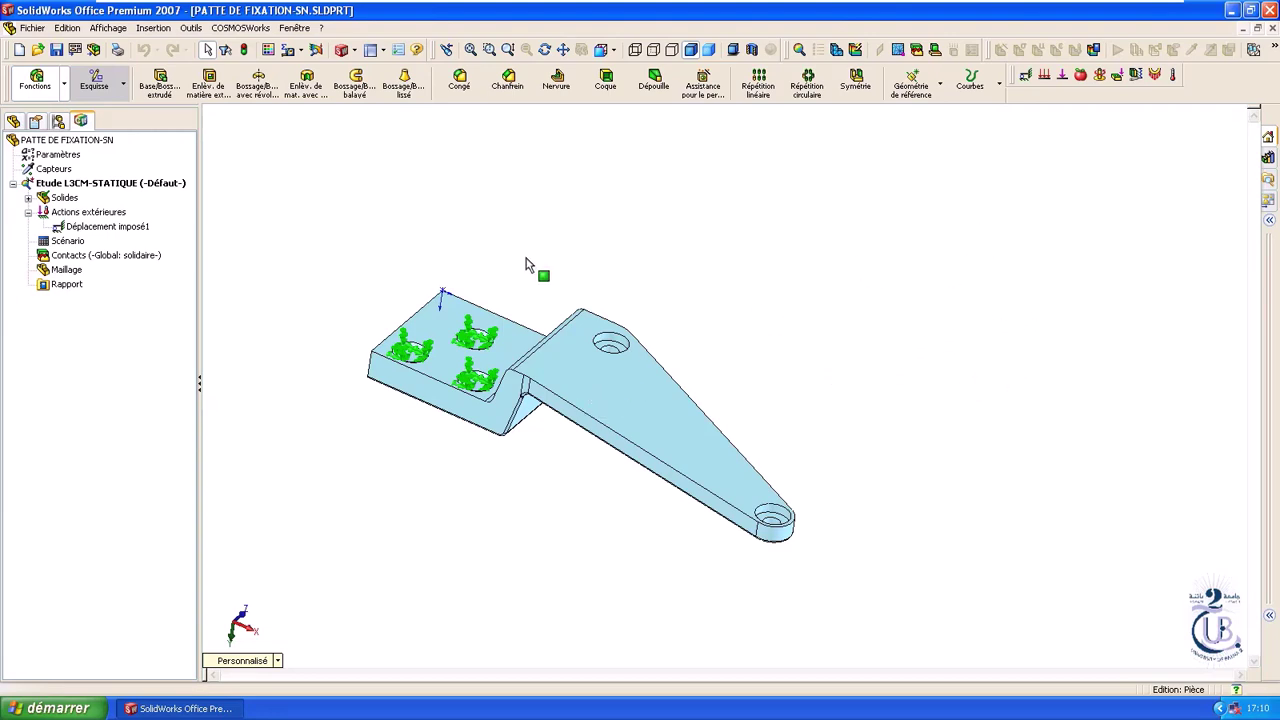
{"action": "scroll", "coordinate": [757, 295], "scroll_direction": "down", "scroll_amount": 2}
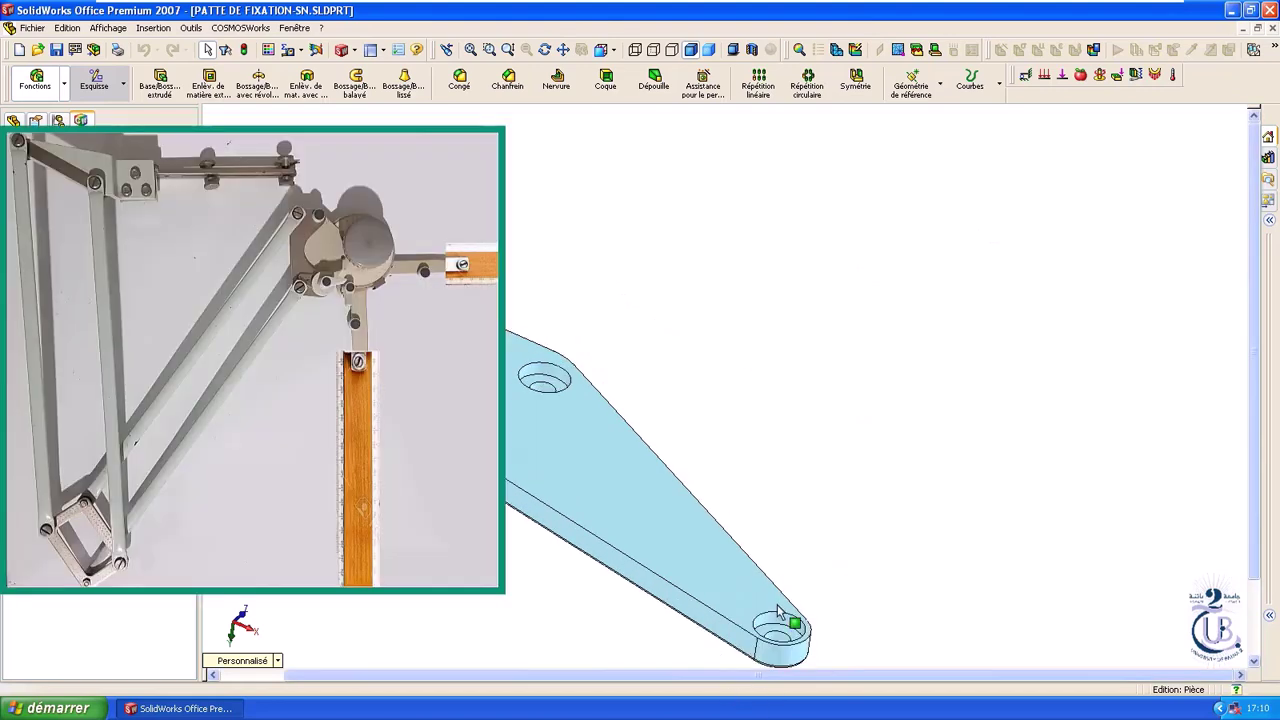
{"action": "scroll", "coordinate": [783, 609], "scroll_direction": "down", "scroll_amount": 1}
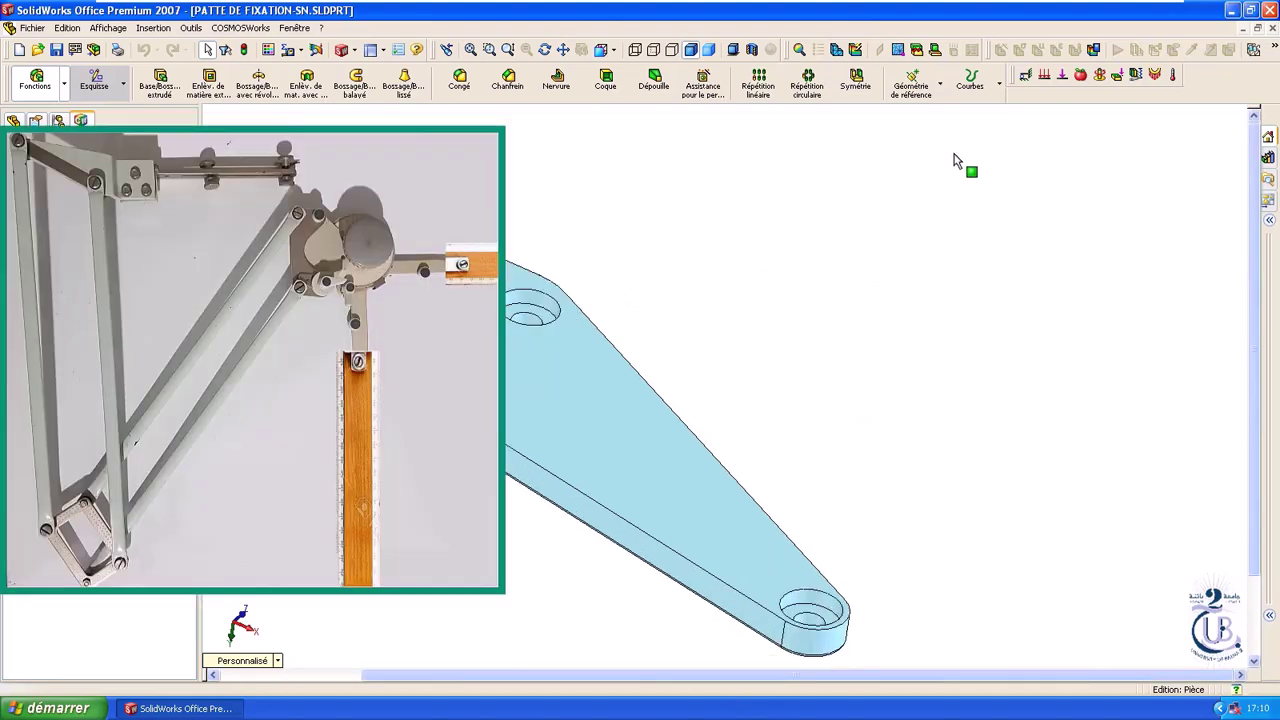
Step: Start a normal force (Force normale) and select the counterbore floor of the M5 screw hole nearest the bend as its first face
{"action": "scroll", "coordinate": [800, 327], "scroll_direction": "up", "scroll_amount": 1}
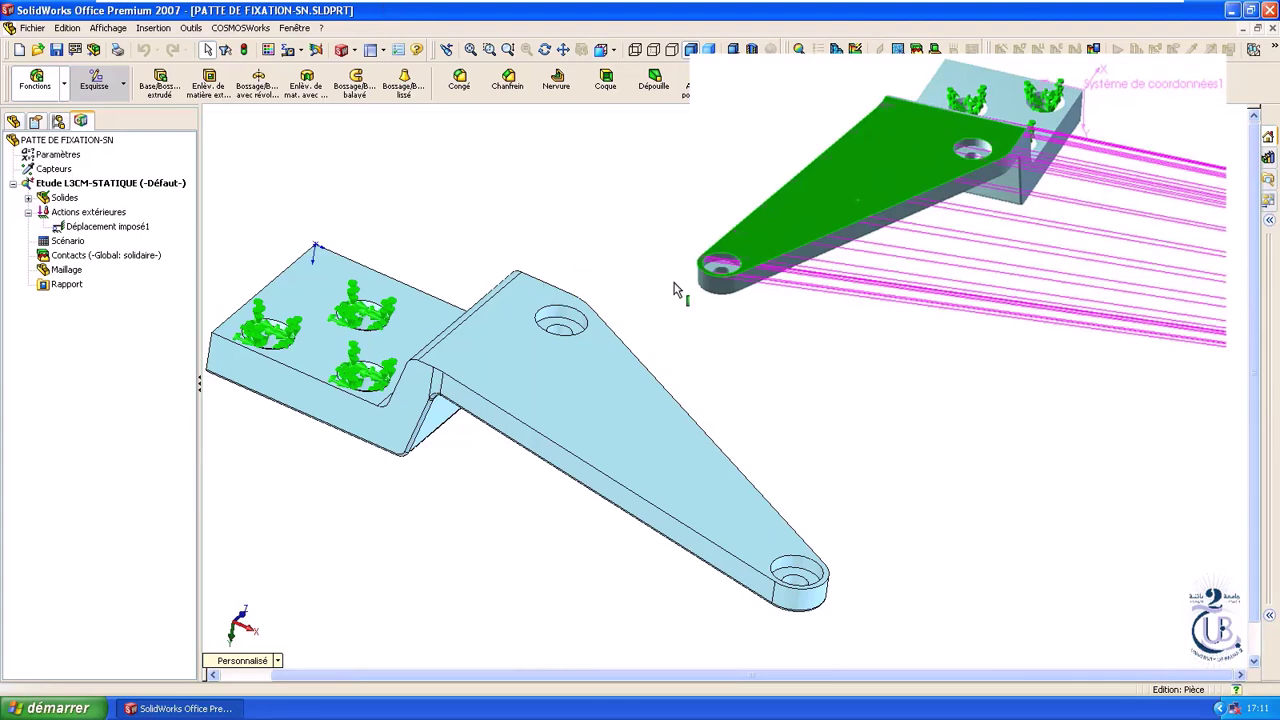
{"action": "scroll", "coordinate": [675, 289], "scroll_direction": "up", "scroll_amount": 2}
{"action": "scroll", "coordinate": [675, 289], "scroll_direction": "down", "scroll_amount": 2}
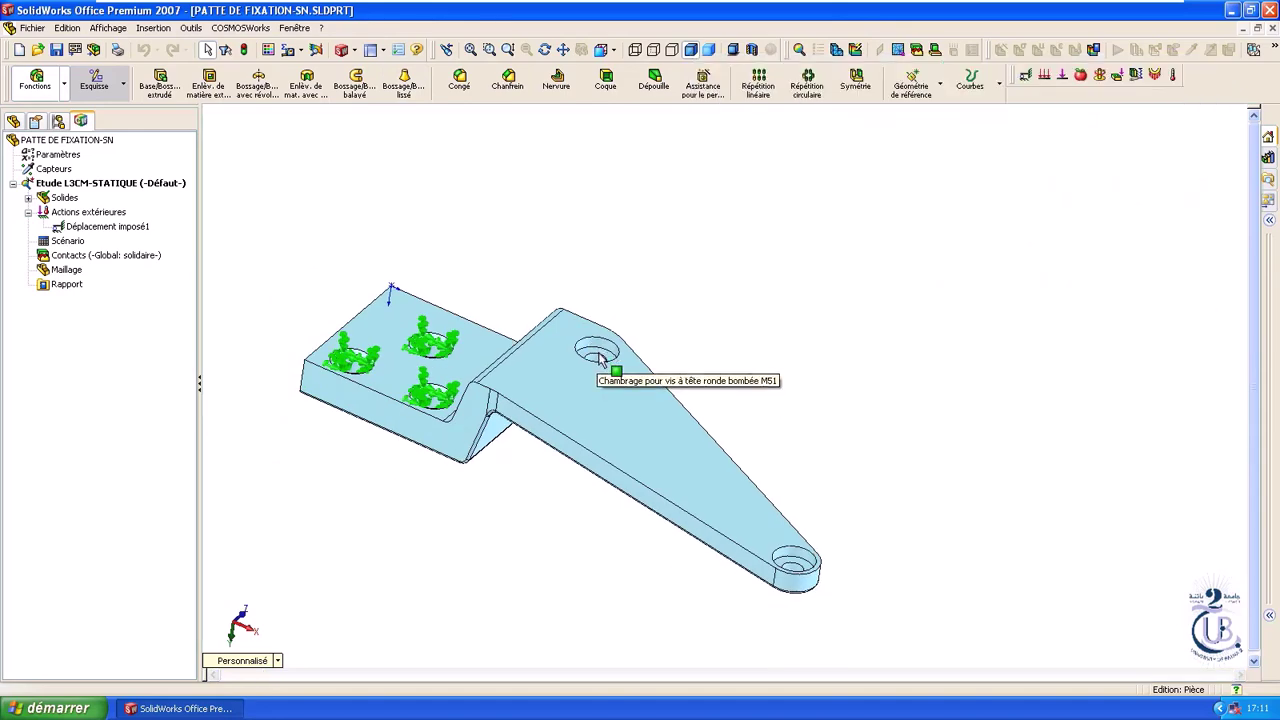
{"action": "left_click", "coordinate": [240, 27]}
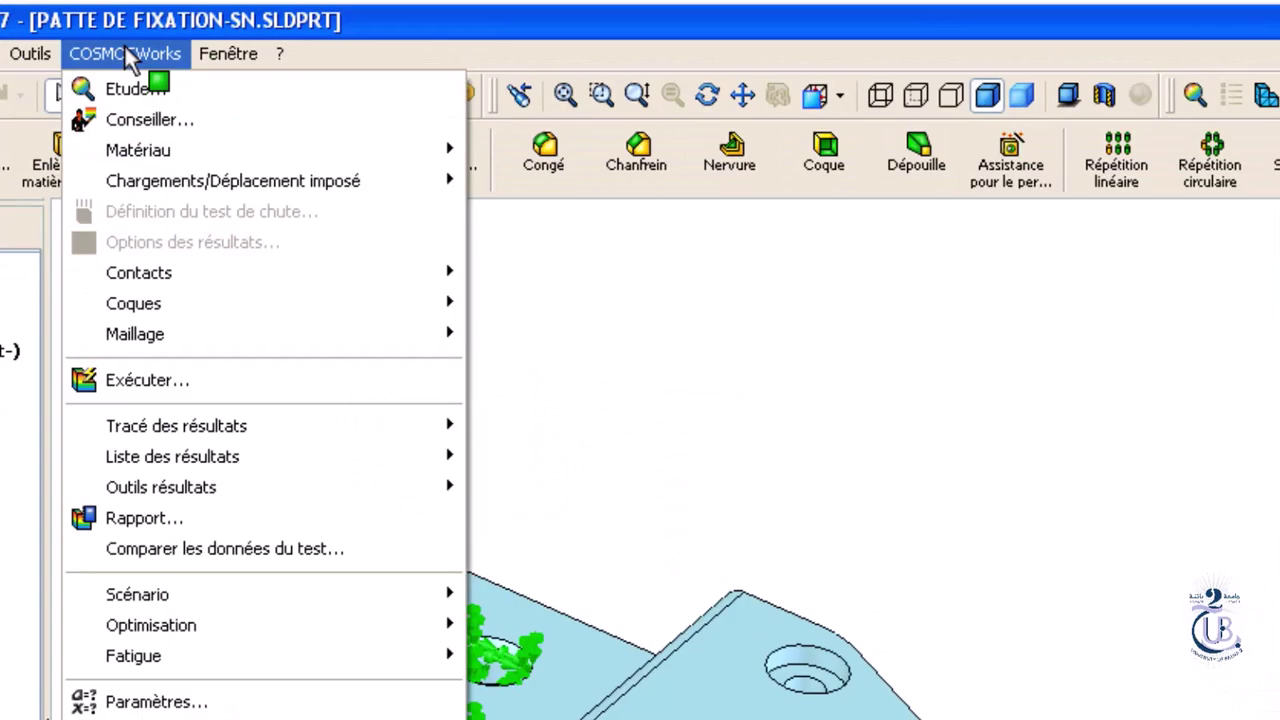
{"action": "mouse_move", "coordinate": [253, 192]}
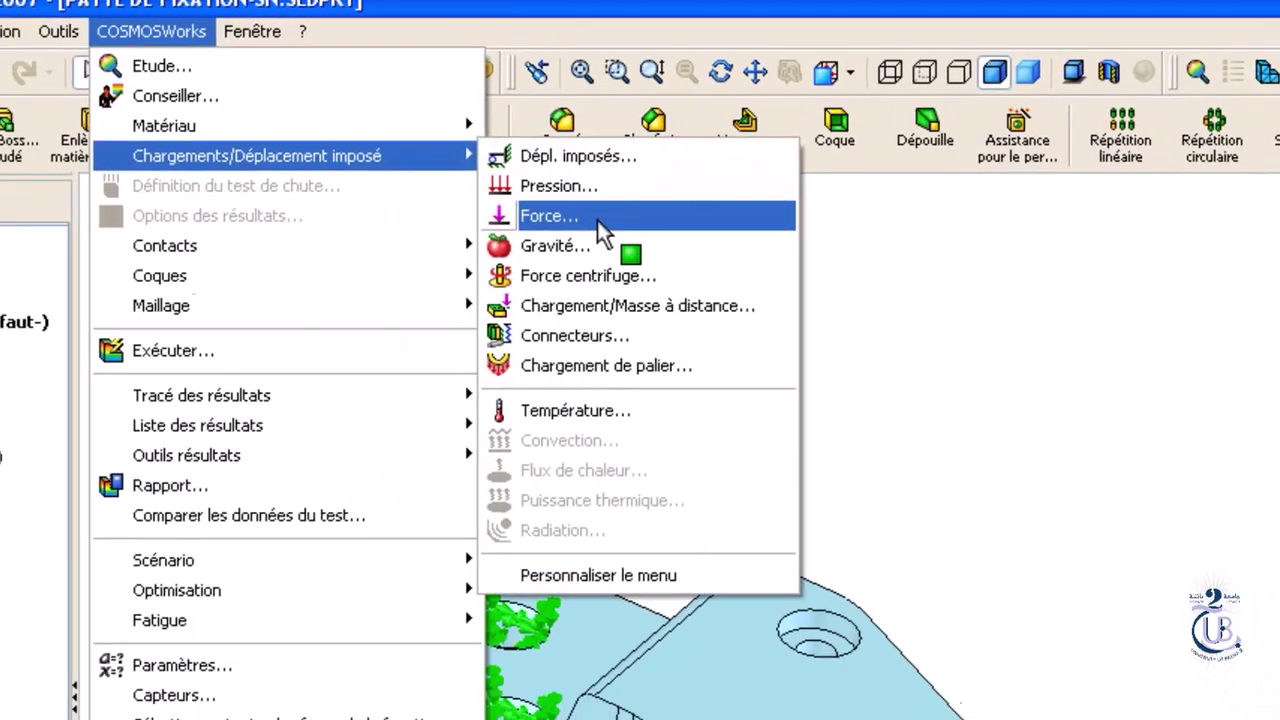
{"action": "left_click", "coordinate": [597, 220]}
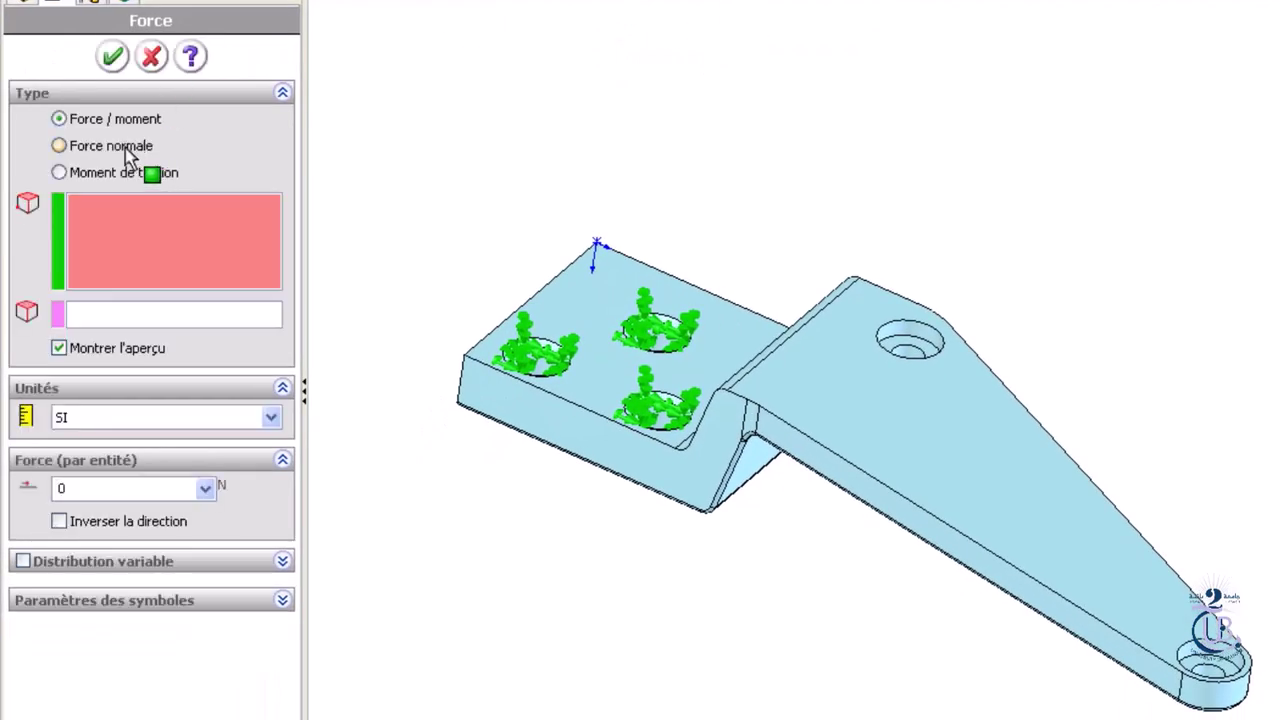
{"action": "left_click", "coordinate": [59, 145]}
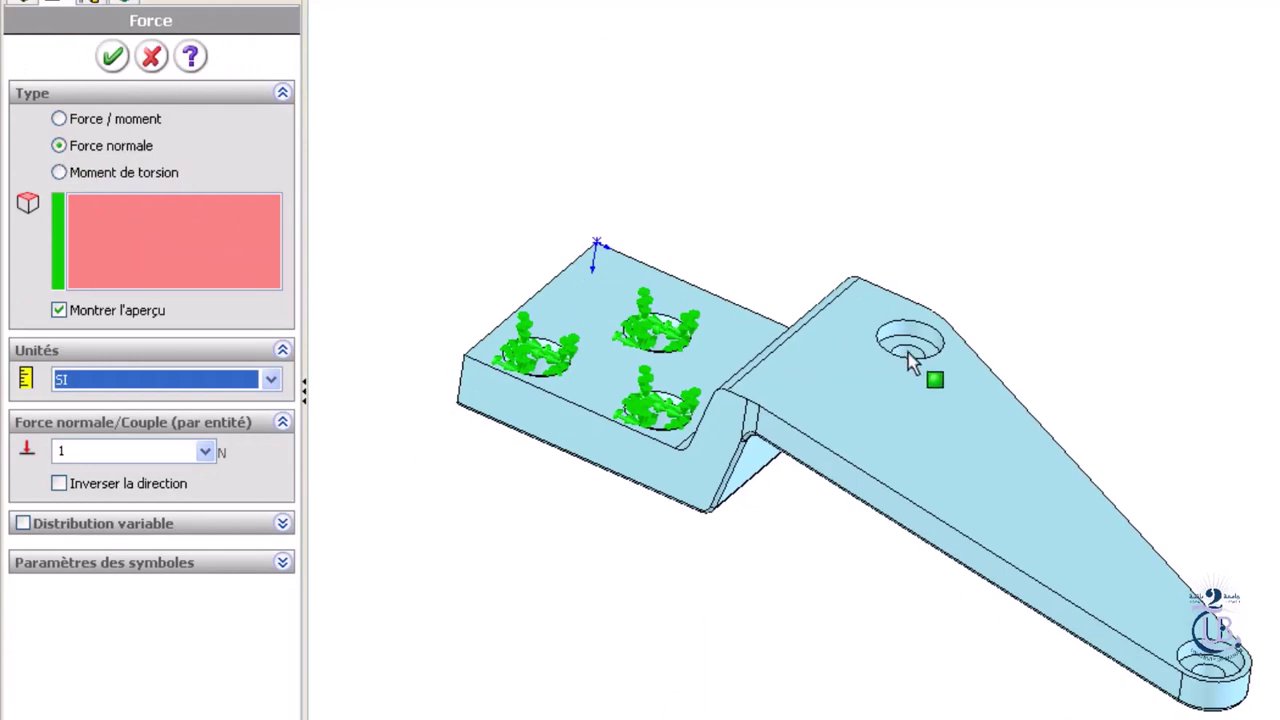
{"action": "scroll", "coordinate": [915, 360], "scroll_direction": "down", "scroll_amount": 5}
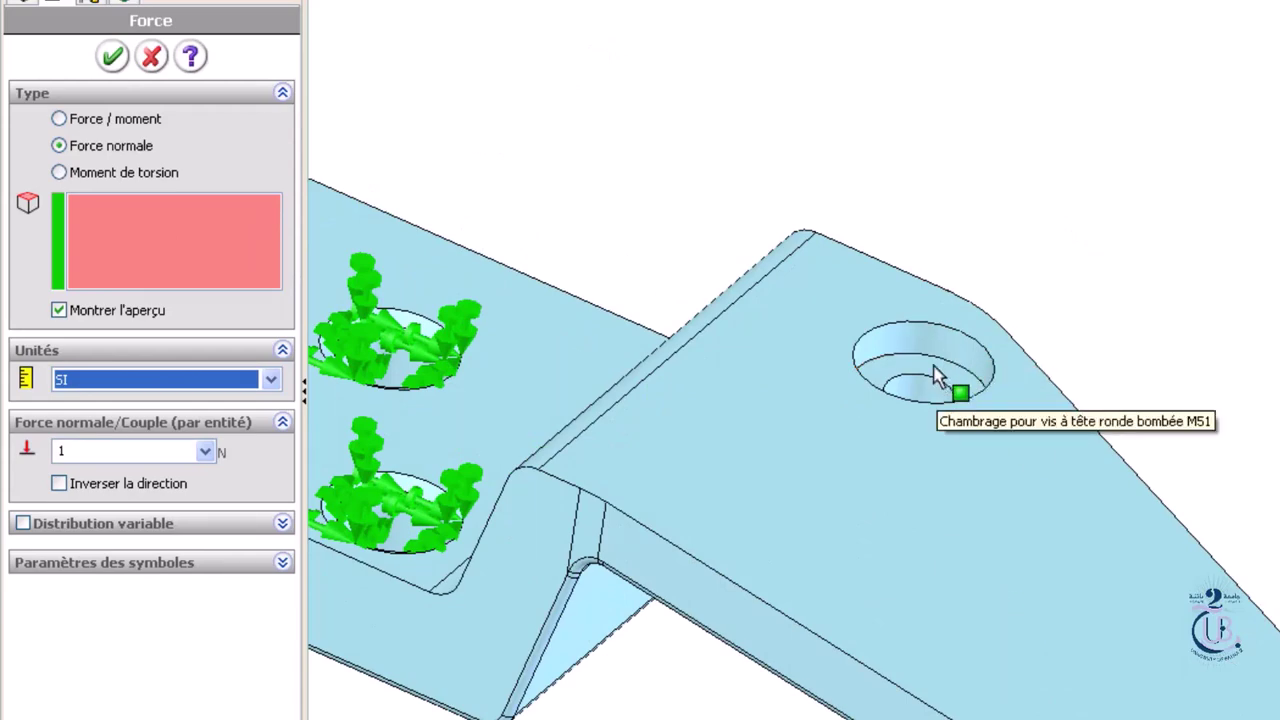
{"action": "left_click", "coordinate": [932, 380]}
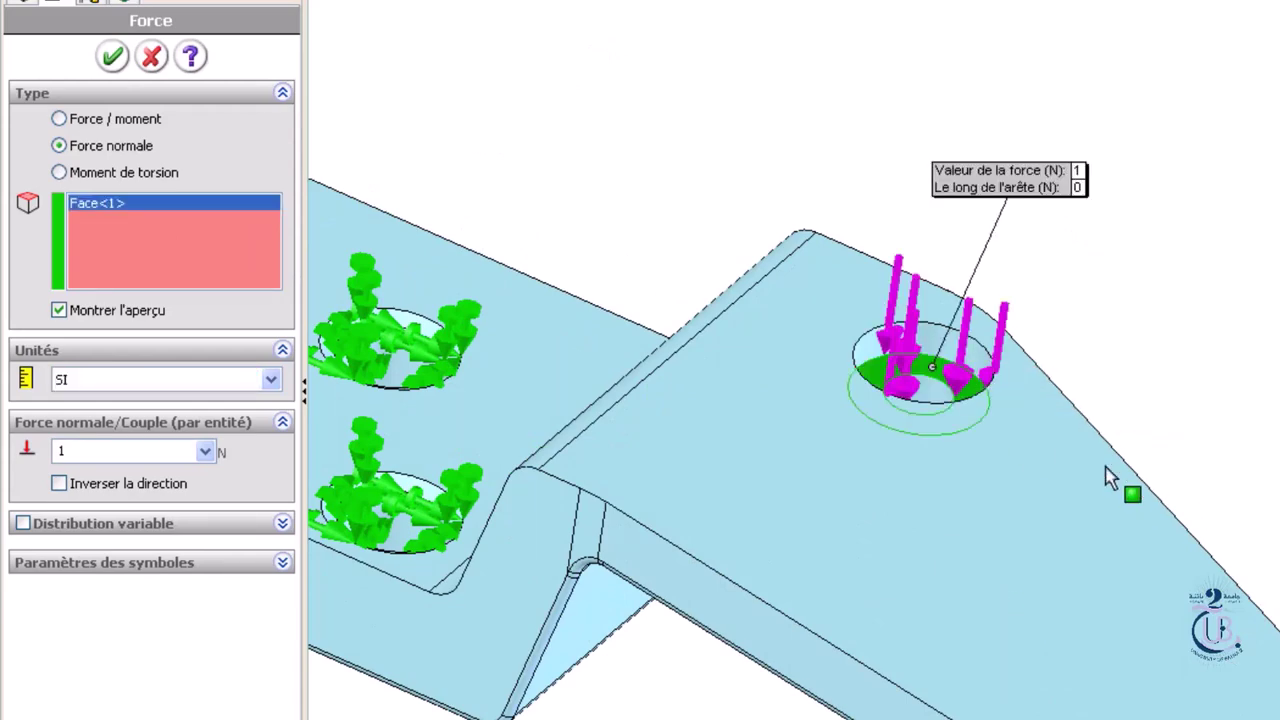
Step: Add the counterbore floor of the screw hole at the arm's rounded tip to the normal force
{"action": "scroll", "coordinate": [1108, 477], "scroll_direction": "up", "scroll_amount": 5}
{"action": "scroll", "coordinate": [1120, 500], "scroll_direction": "down", "scroll_amount": 6}
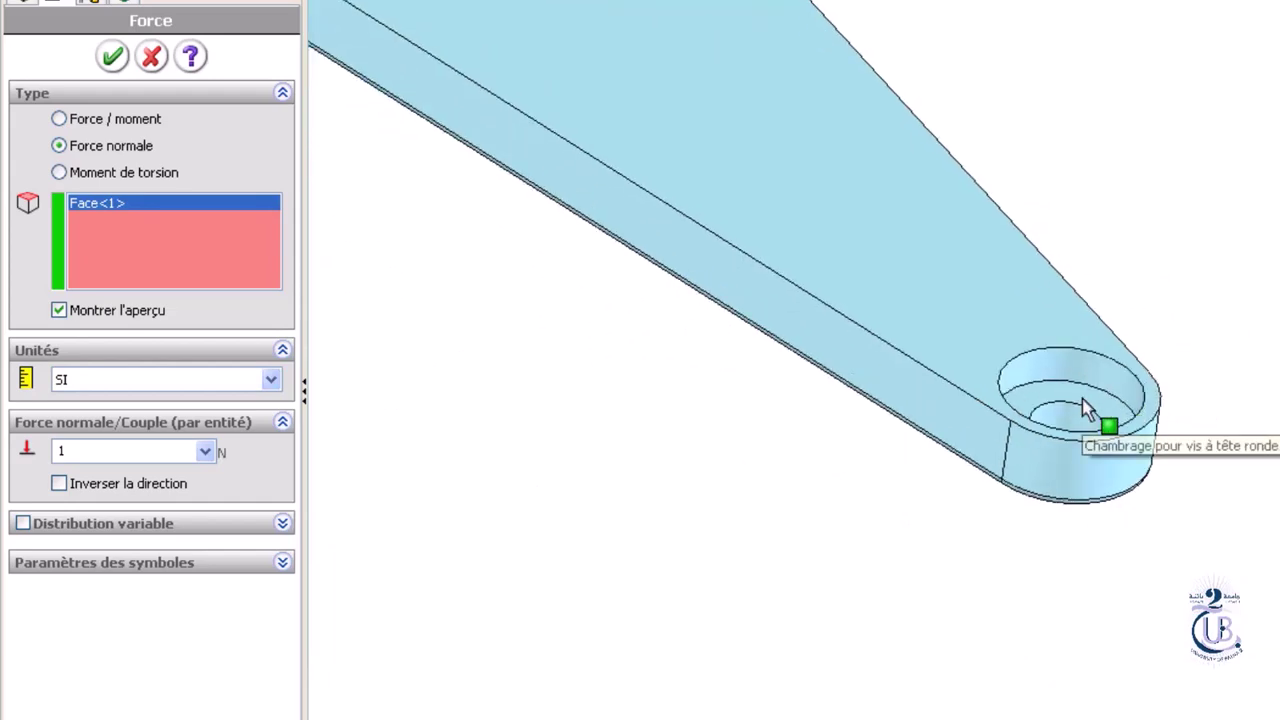
{"action": "left_click", "coordinate": [1090, 420]}
{"action": "scroll", "coordinate": [910, 397], "scroll_direction": "up", "scroll_amount": 5}
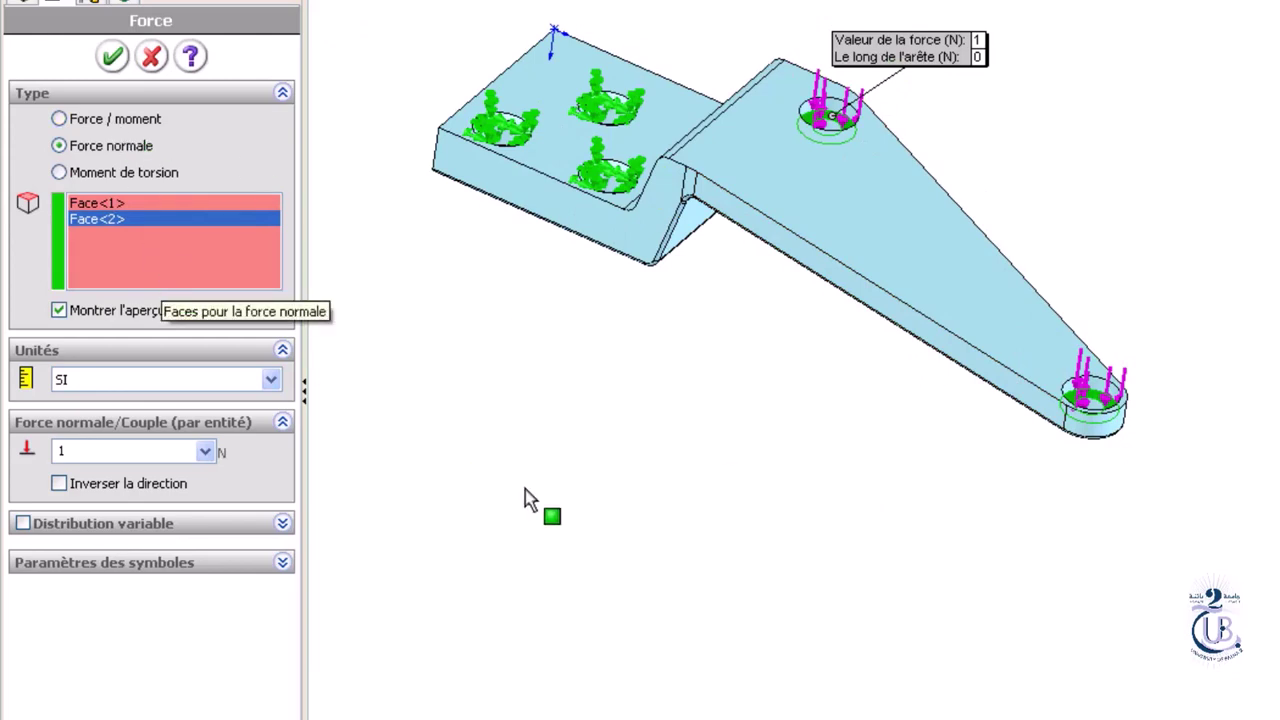
Step: Check the reversed force direction, restore the original one, and apply a normal force of 100 N per face
{"action": "left_click", "coordinate": [60, 485]}
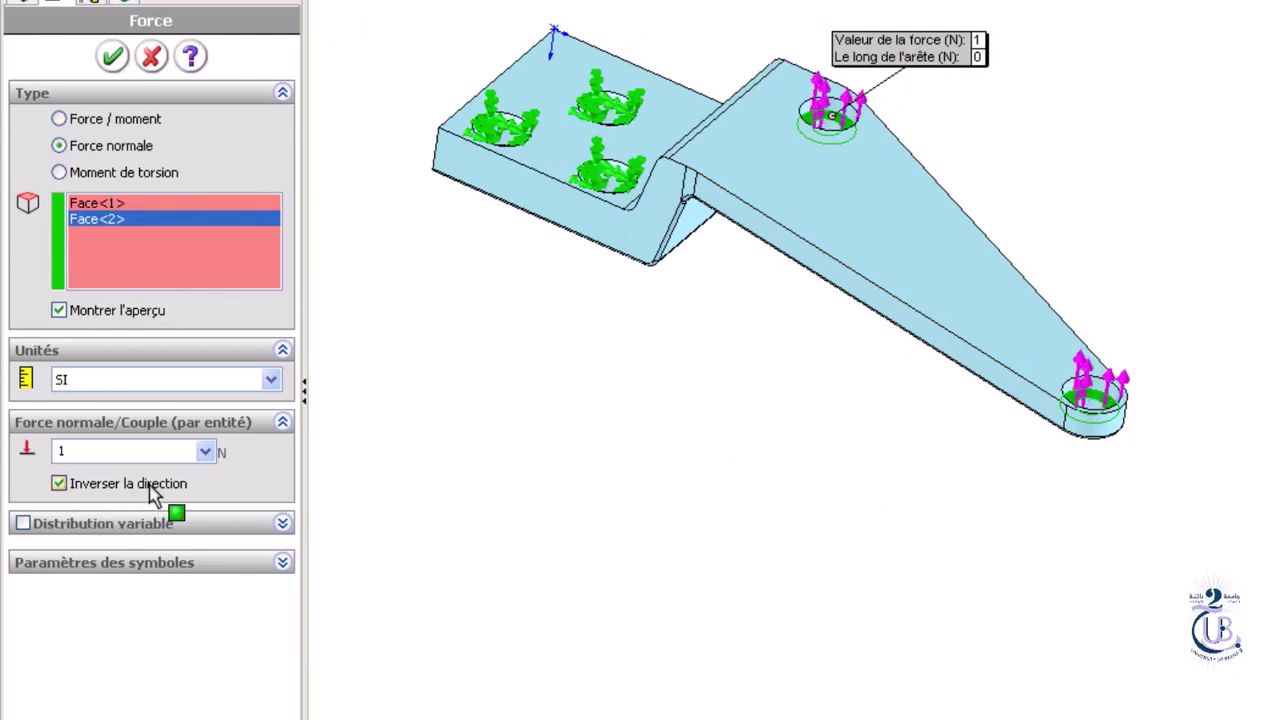
{"action": "left_click", "coordinate": [60, 485]}
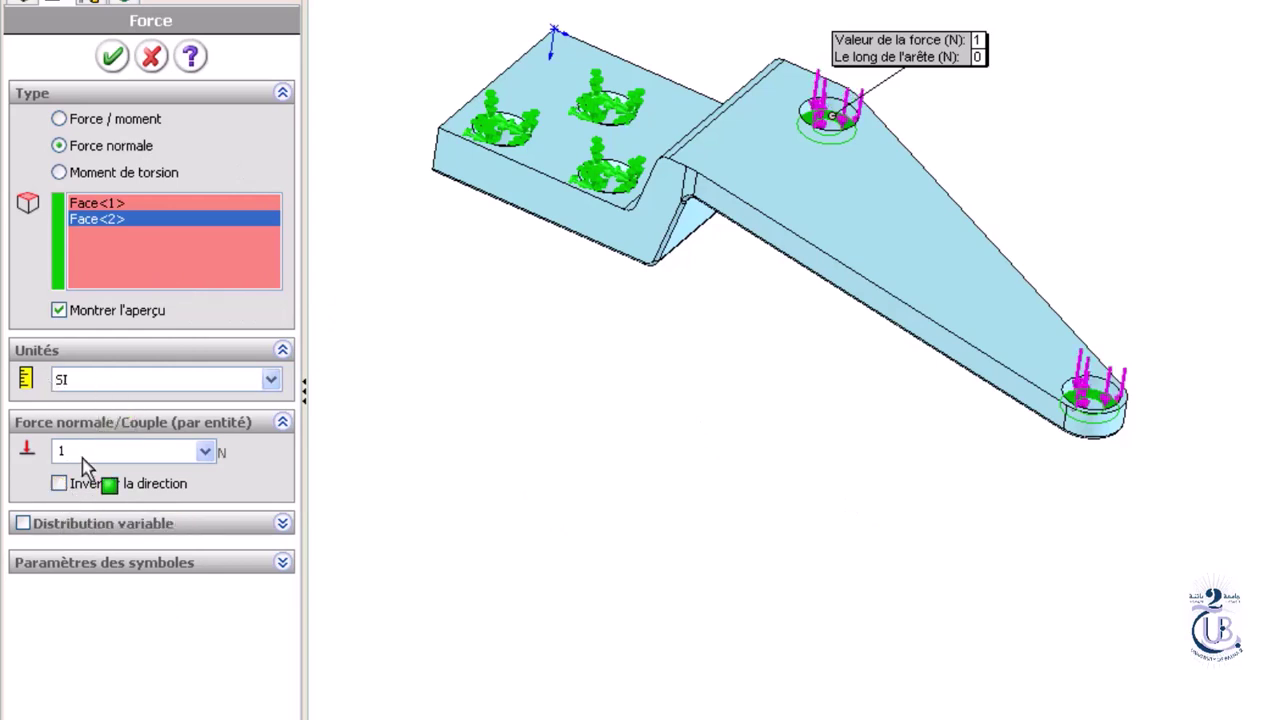
{"action": "left_click_drag", "start_coordinate": [83, 457], "coordinate": [17, 456]}
{"action": "type", "text": "00"}
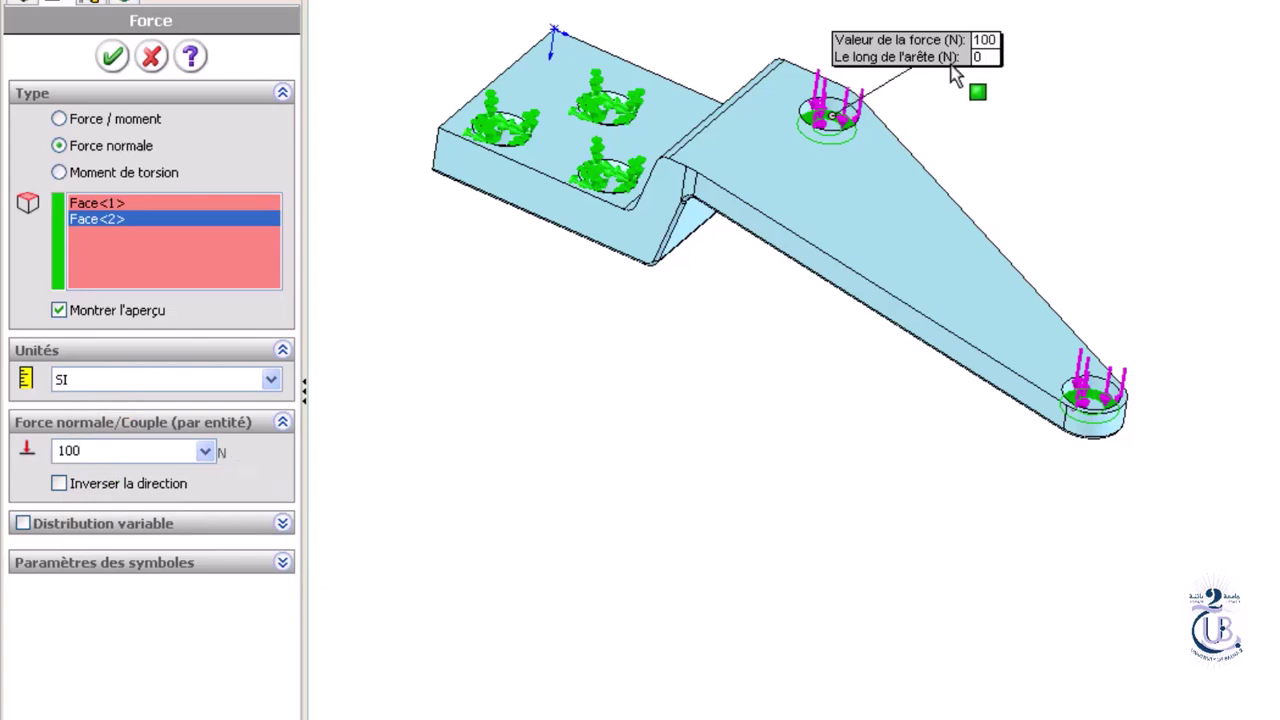
{"action": "left_click", "coordinate": [110, 66]}
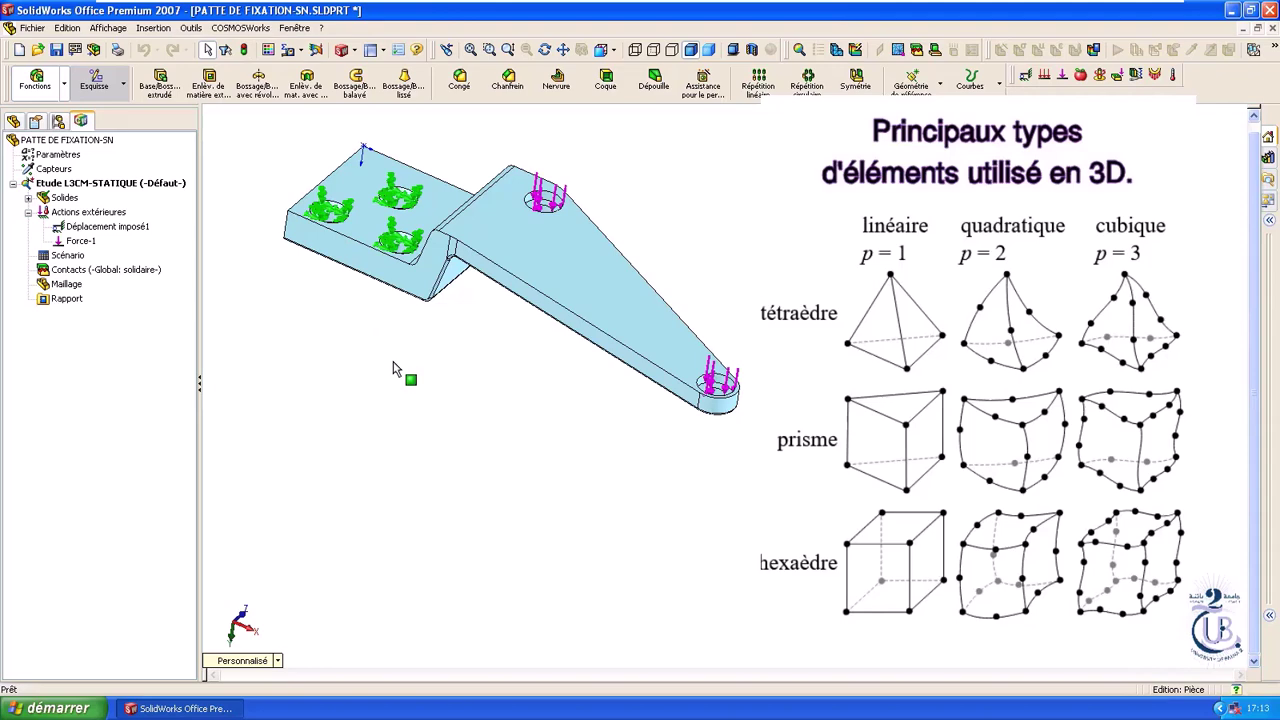
Step: Create a solid mesh of the bracket with a 3 mm global element size and a 0,15 mm tolerance
{"action": "left_click", "coordinate": [245, 30]}
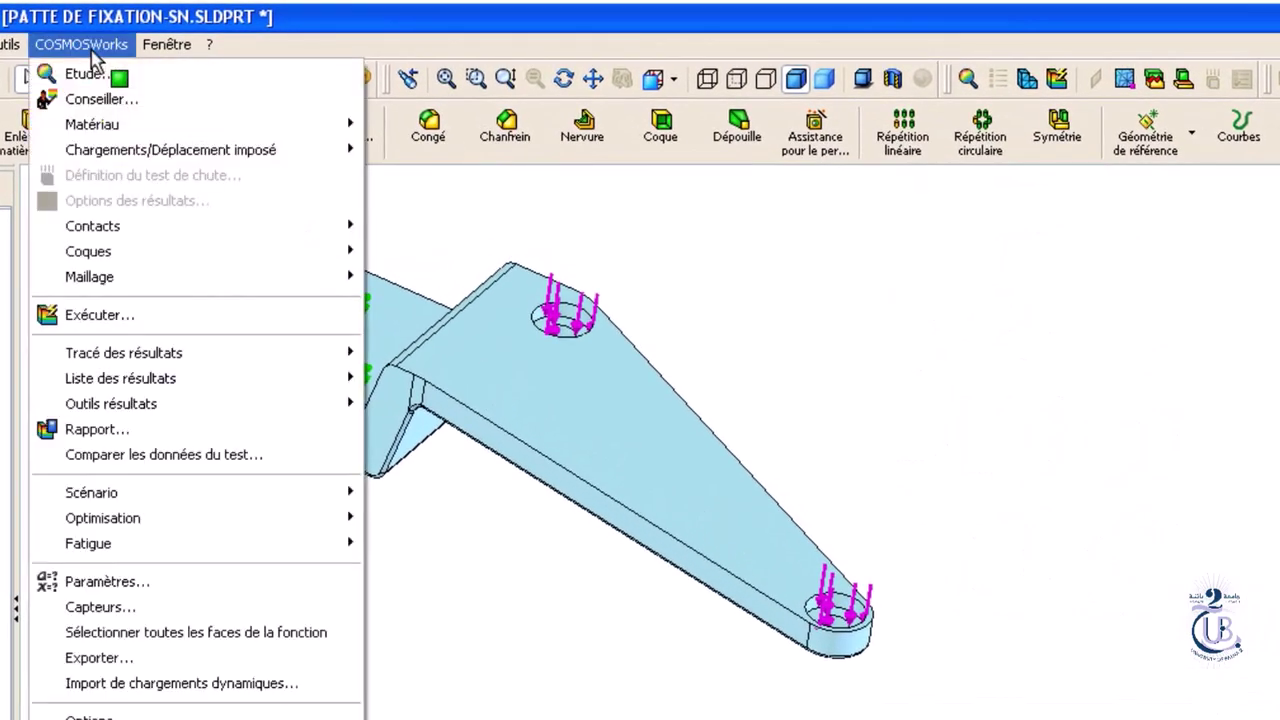
{"action": "mouse_move", "coordinate": [150, 277]}
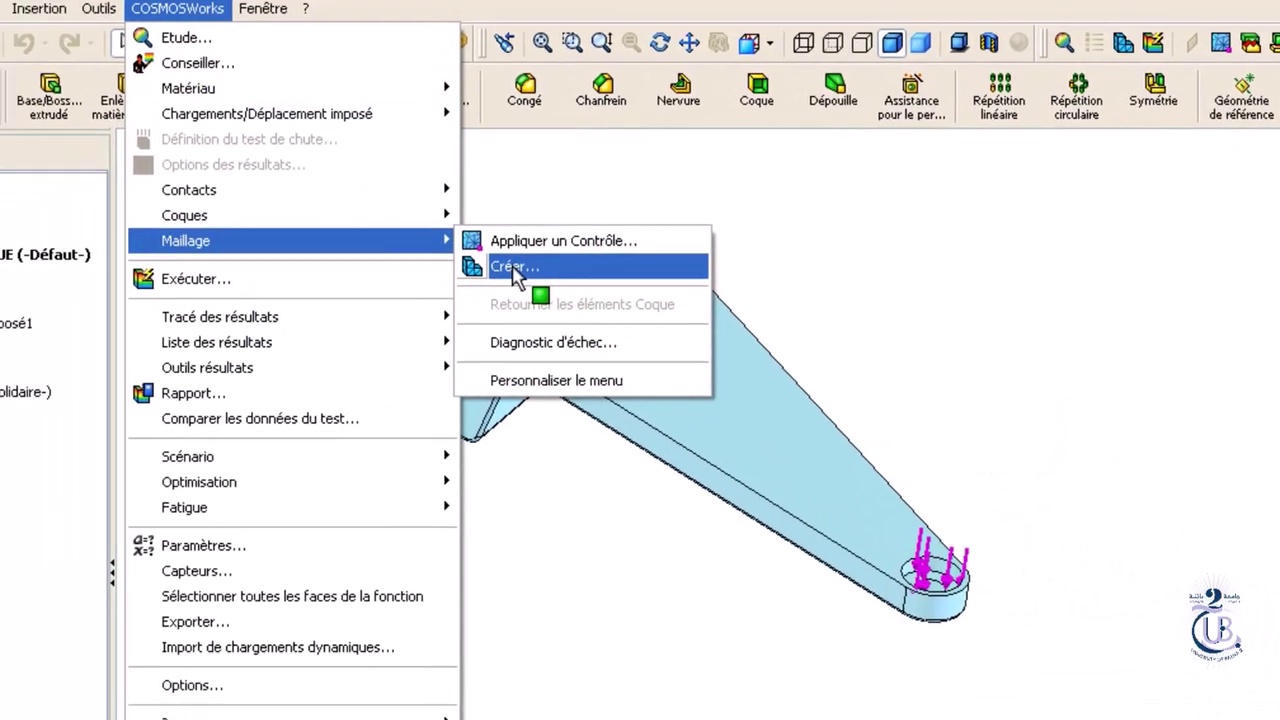
{"action": "left_click", "coordinate": [515, 268]}
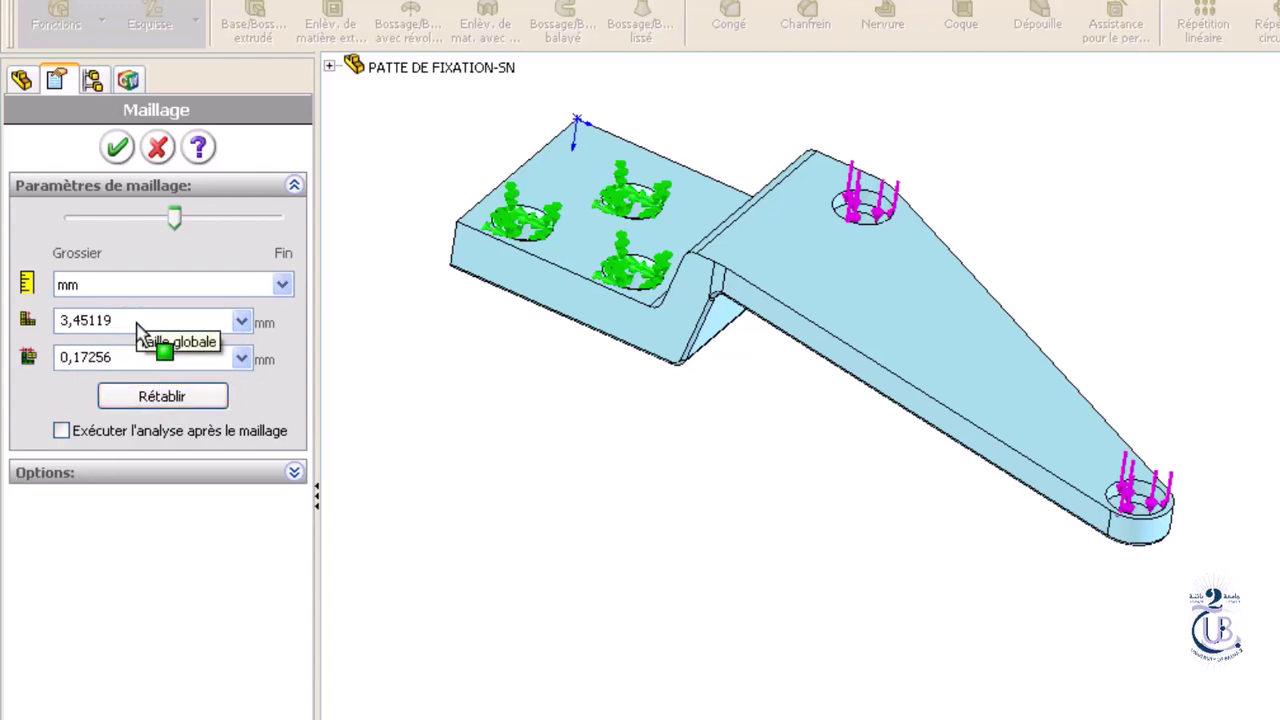
{"action": "left_click_drag", "start_coordinate": [136, 323], "coordinate": [4, 325]}
{"action": "type", "text": "3"}
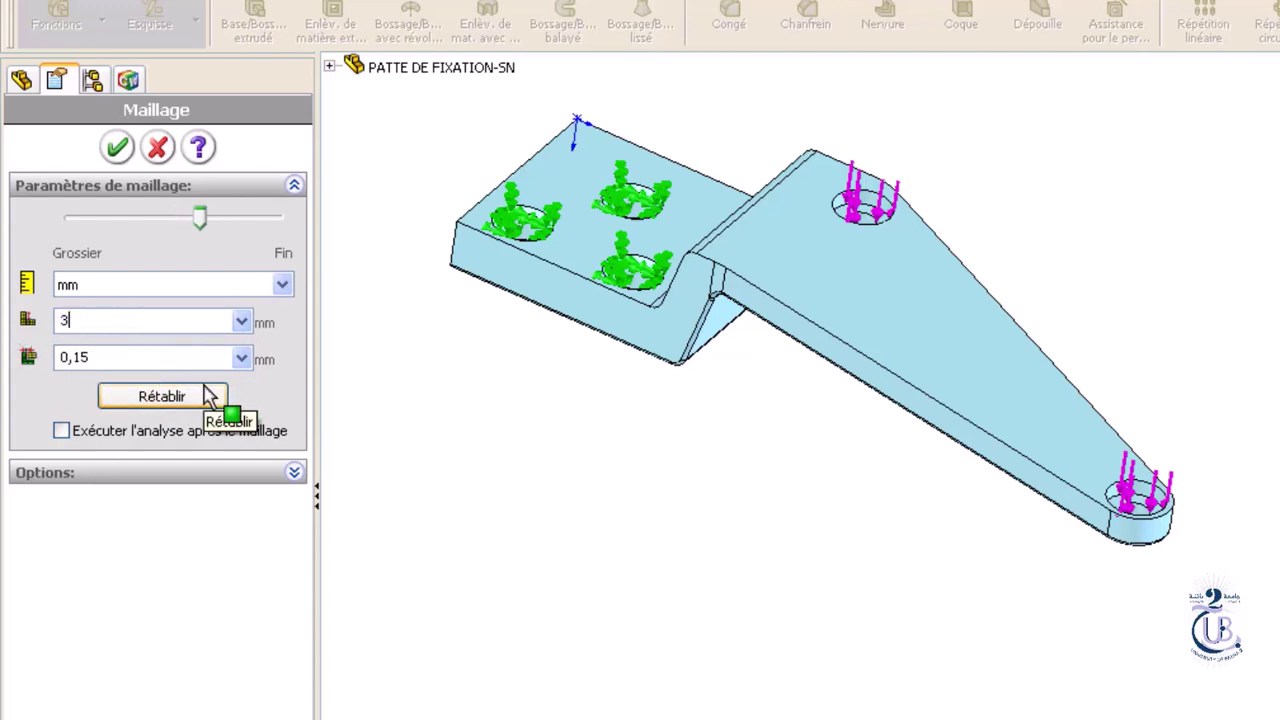
{"action": "left_click", "coordinate": [120, 365]}
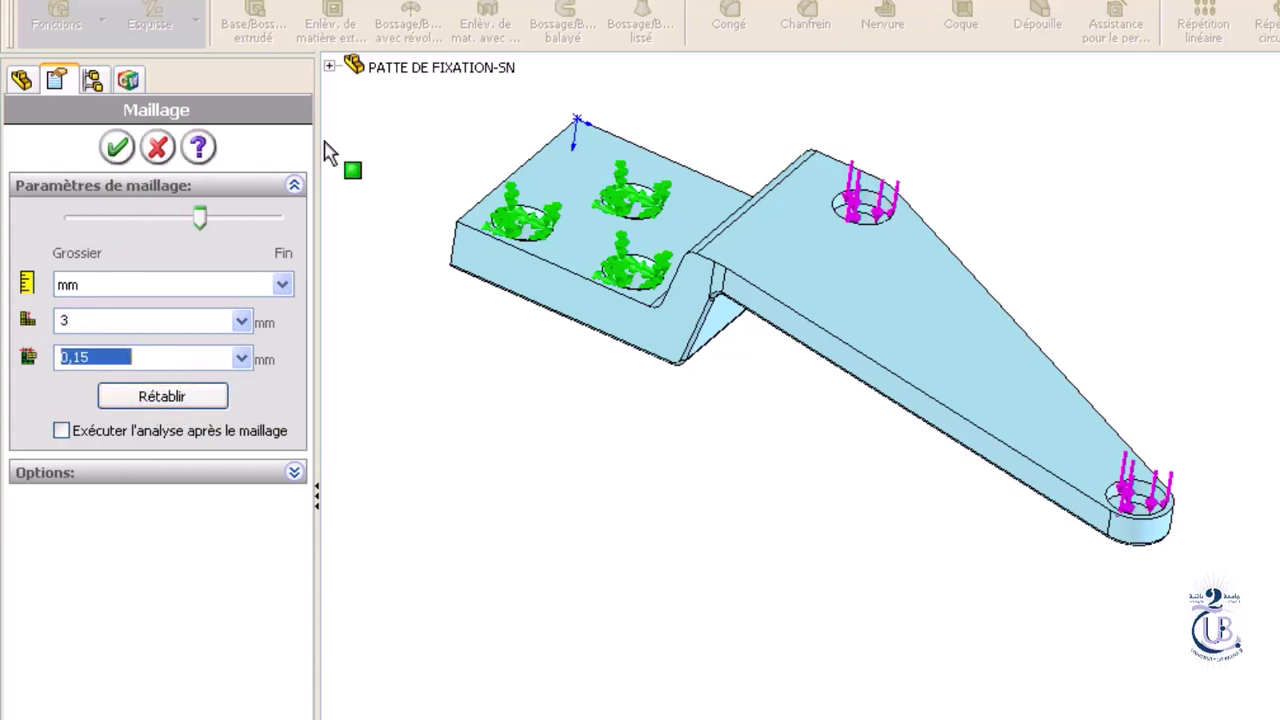
{"action": "left_click", "coordinate": [117, 148]}
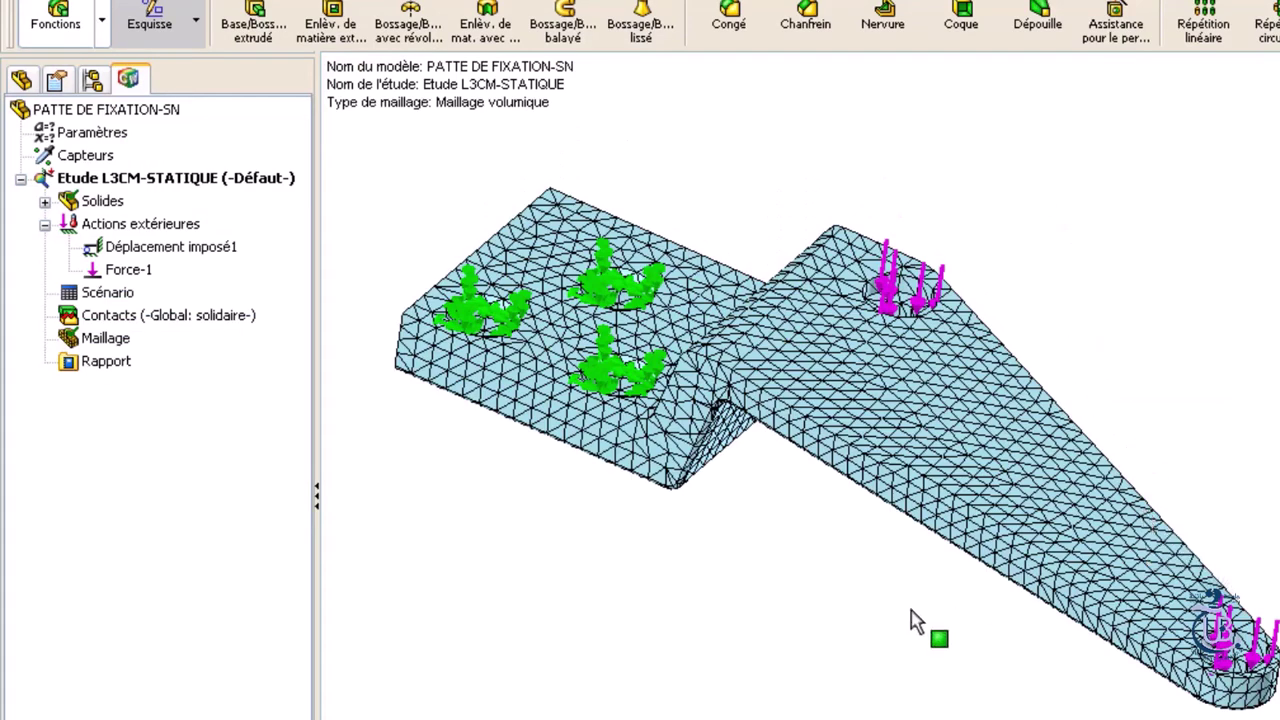
Step: Check the mesh over the bracket and run the static analysis of the study
{"action": "middle_click_drag", "start_coordinate": [912, 620], "coordinate": [948, 716]}
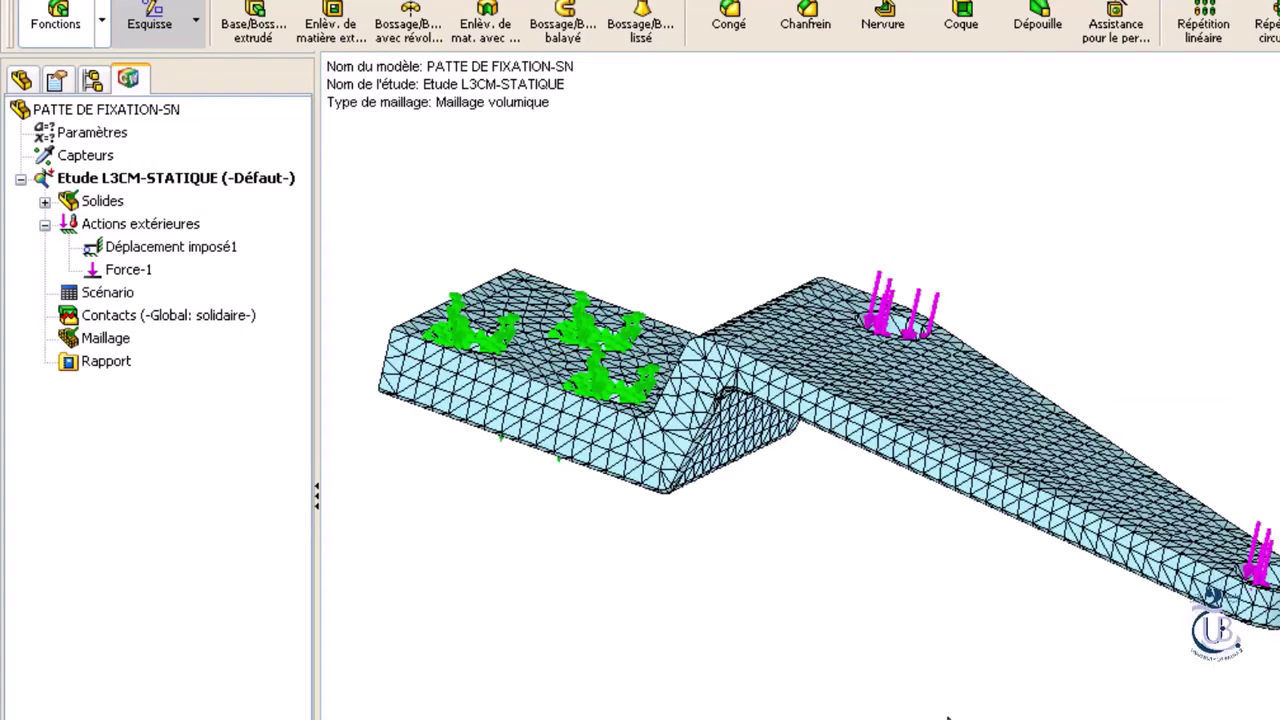
{"action": "middle_click_drag", "start_coordinate": [831, 646], "coordinate": [820, 712]}
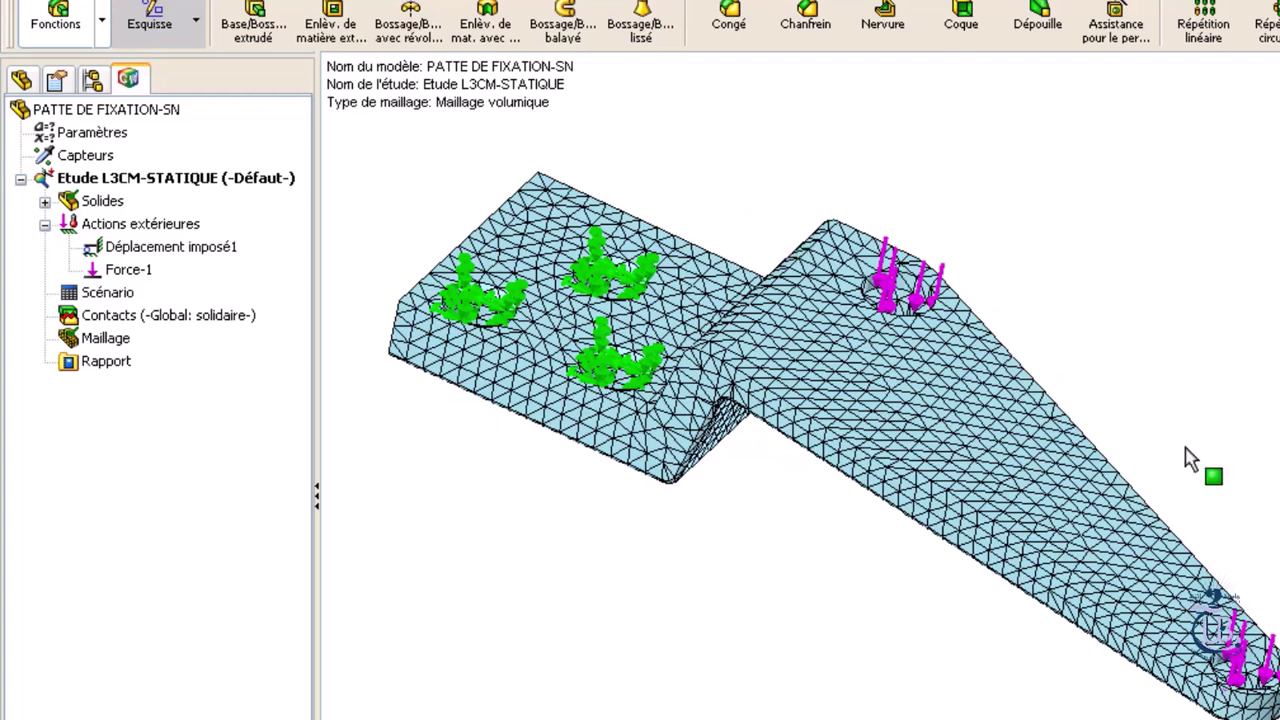
{"action": "scroll", "coordinate": [795, 410], "scroll_direction": "down", "scroll_amount": 2}
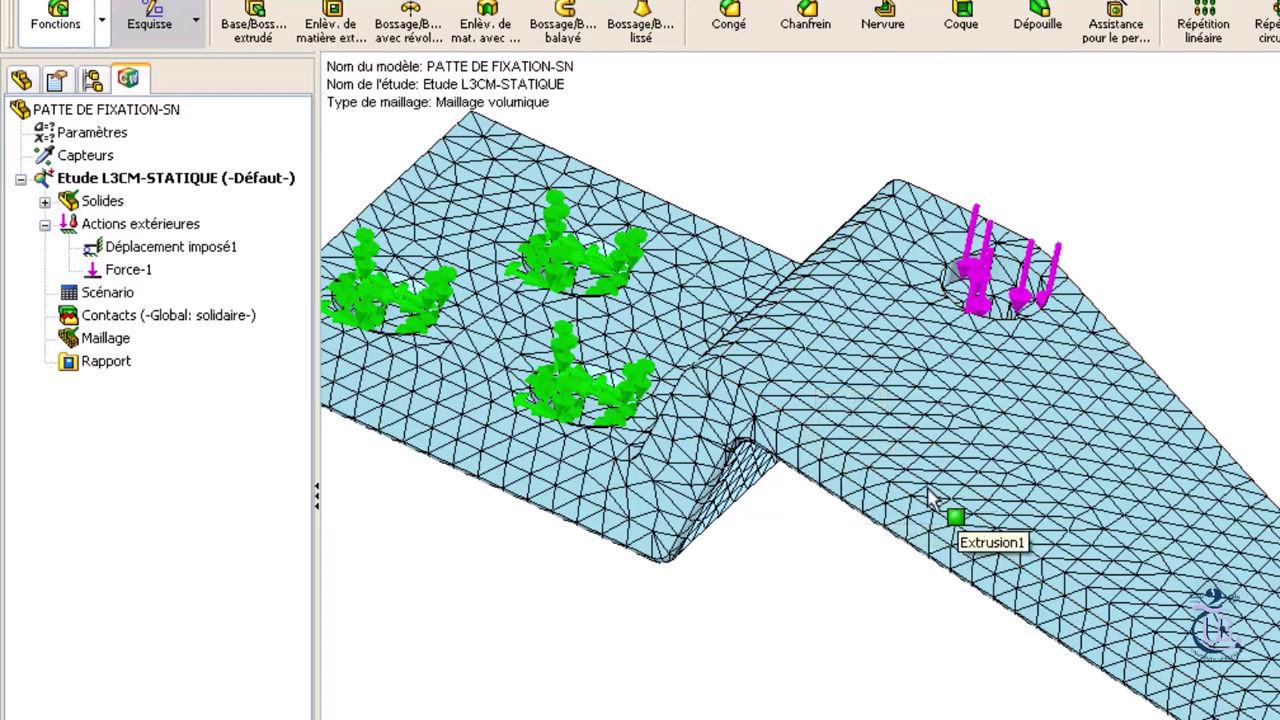
{"action": "scroll", "coordinate": [933, 515], "scroll_direction": "up", "scroll_amount": 2}
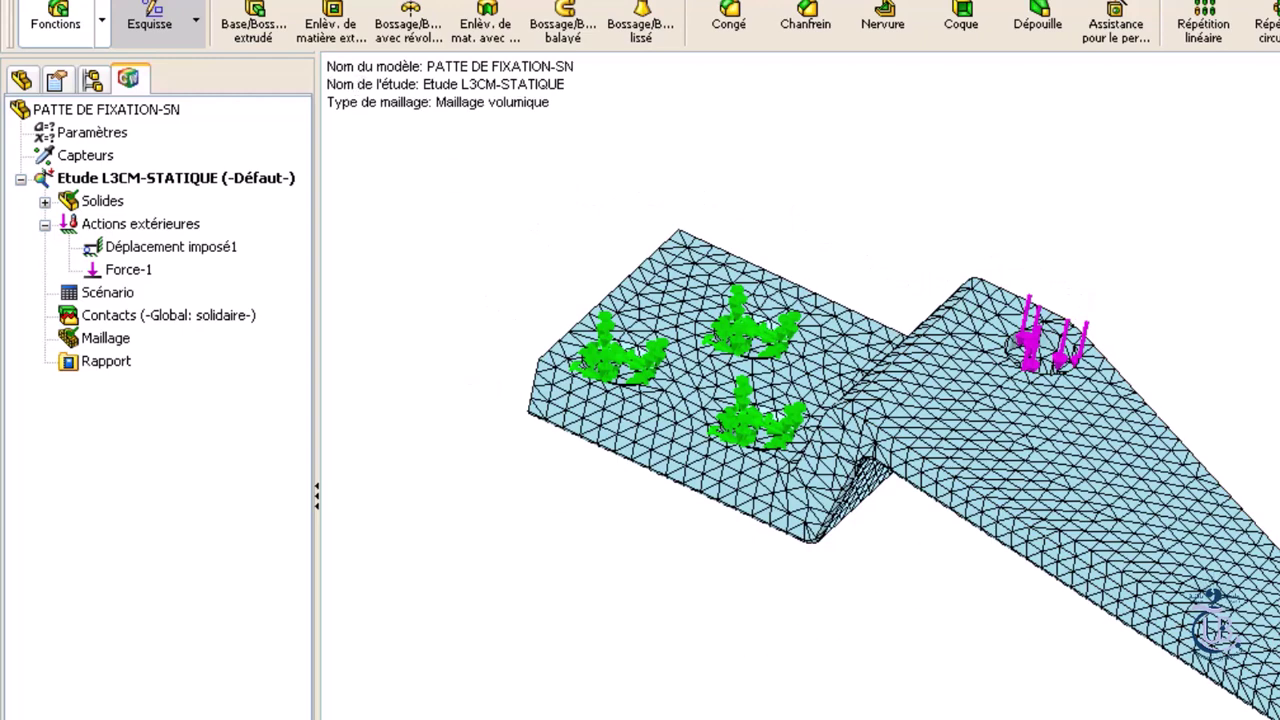
{"action": "left_click", "coordinate": [370, 1]}
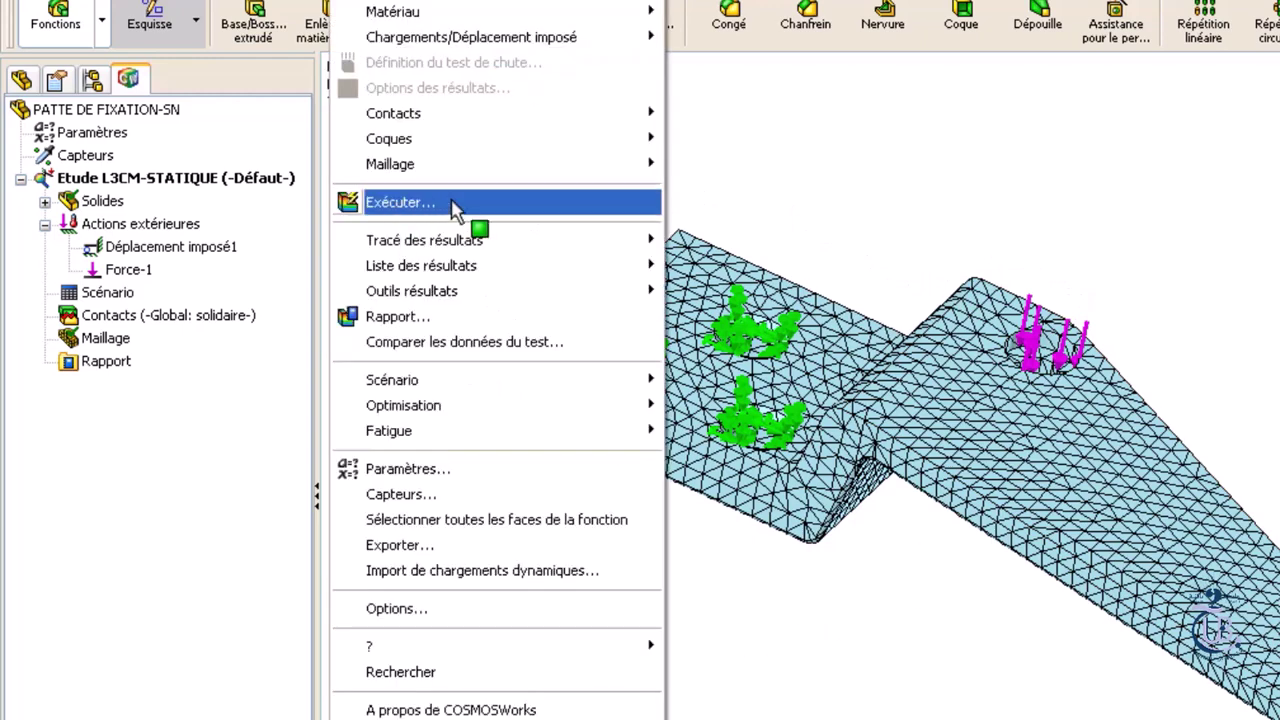
{"action": "left_click", "coordinate": [377, 204]}
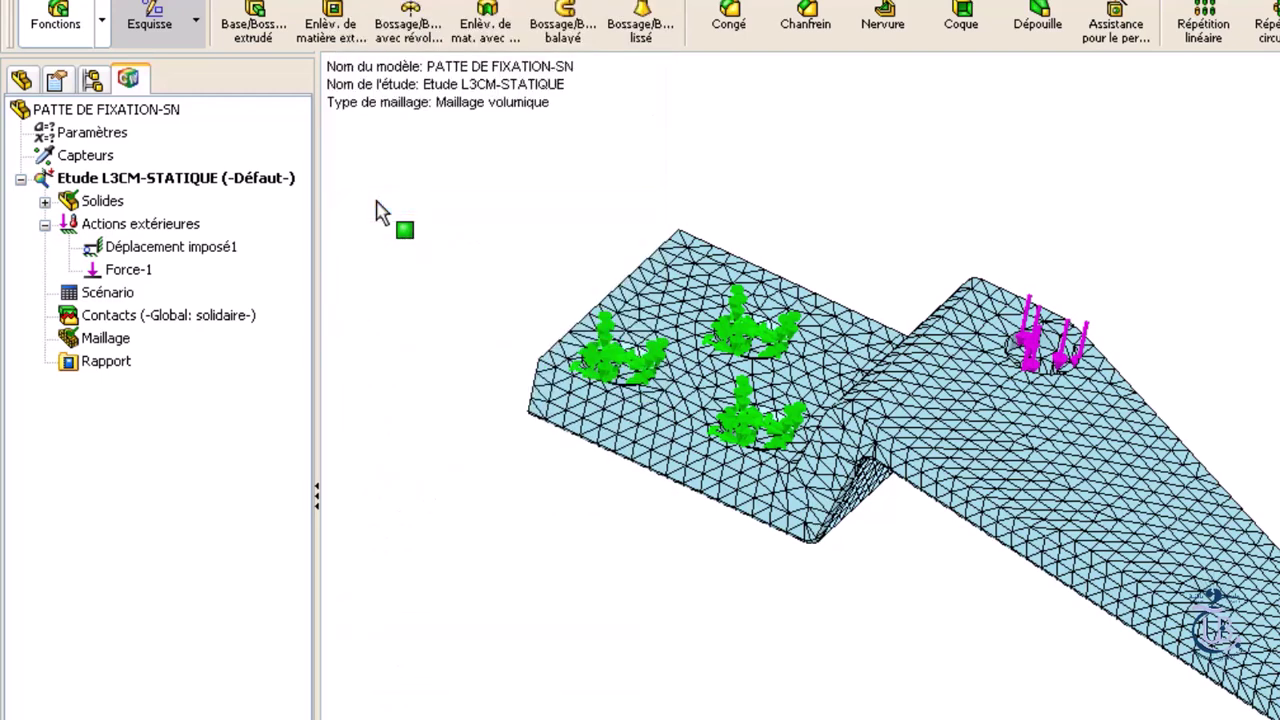
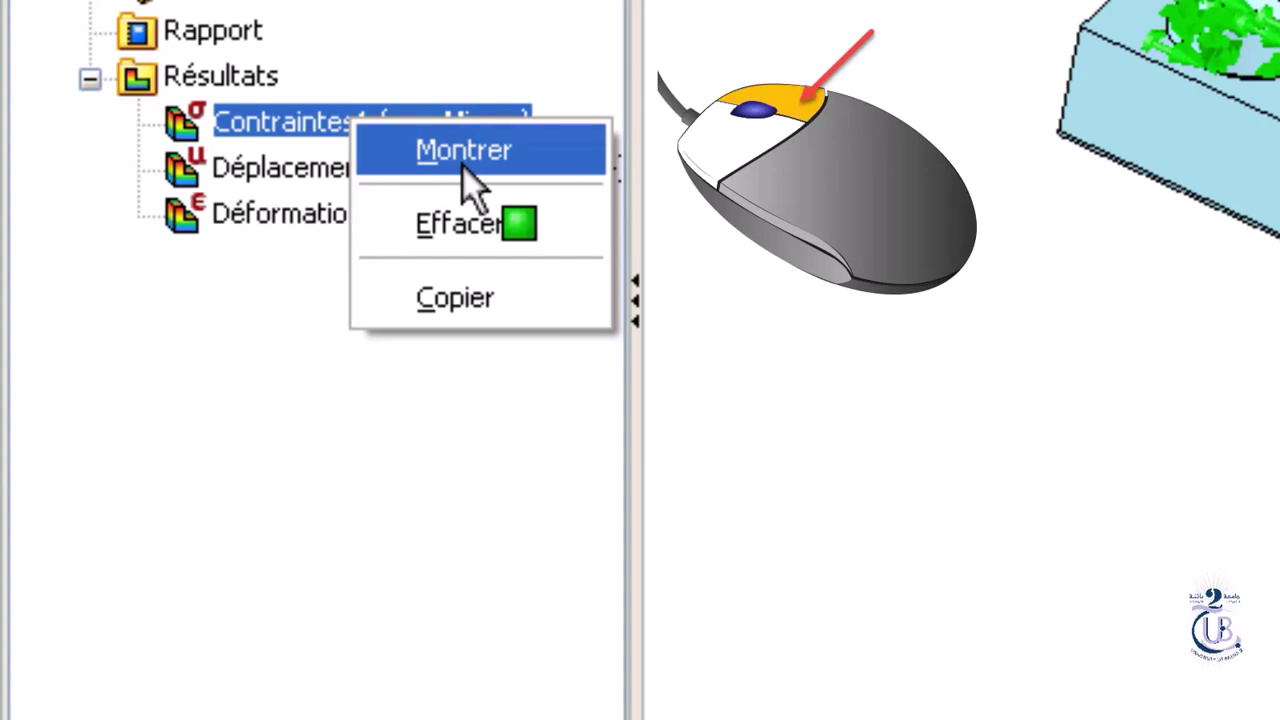
Step: Display the von Mises stress plot Contraintes1 from the study results
{"action": "left_click", "coordinate": [240, 72]}
{"action": "left_click", "coordinate": [306, 120]}
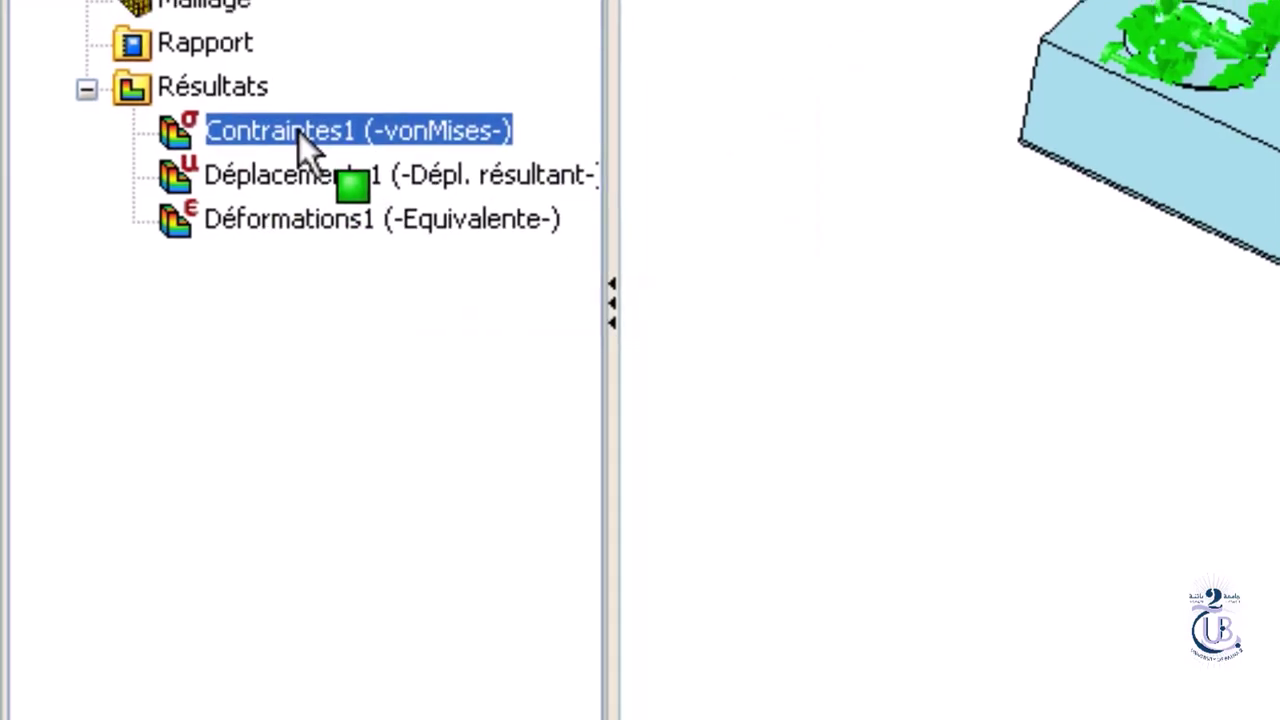
{"action": "double_click", "coordinate": [299, 132]}
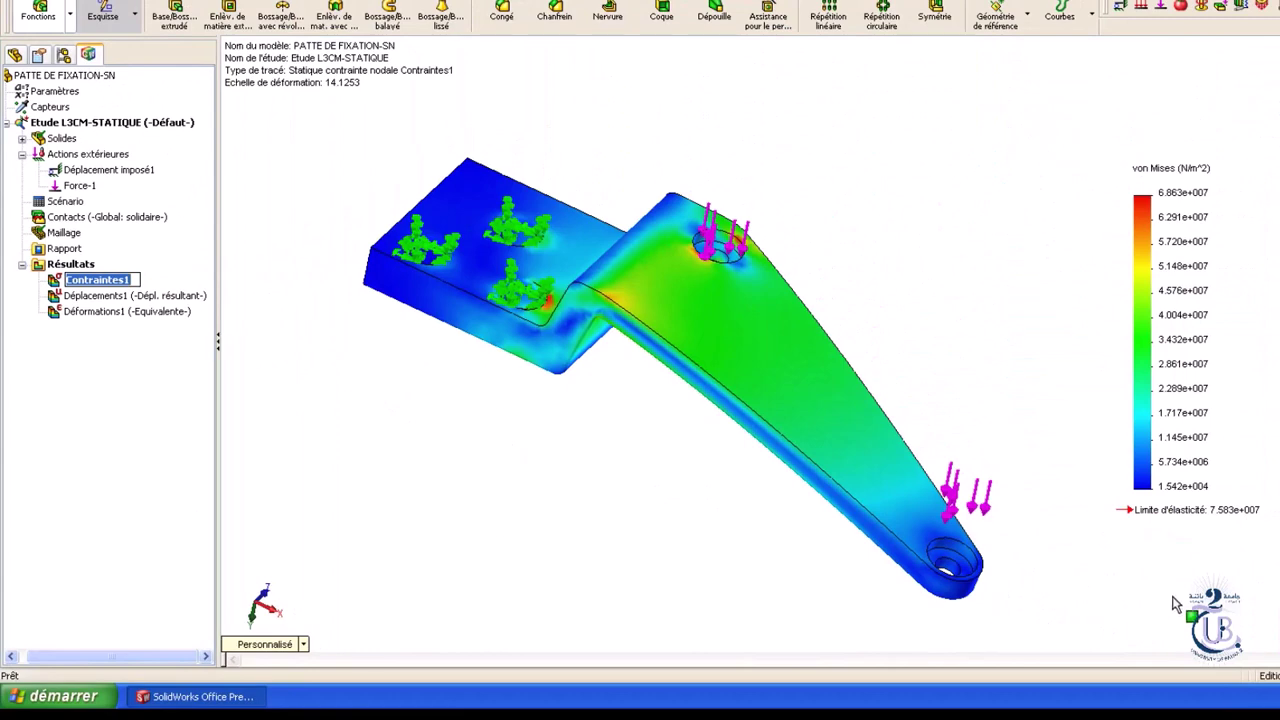
{"action": "left_click", "coordinate": [623, 466]}
Step: Examine the von Mises stress scale, the yield limit and the stress concentrations around the bend's underside fillet and the holes
{"action": "middle_click_drag", "start_coordinate": [623, 466], "coordinate": [700, 405]}
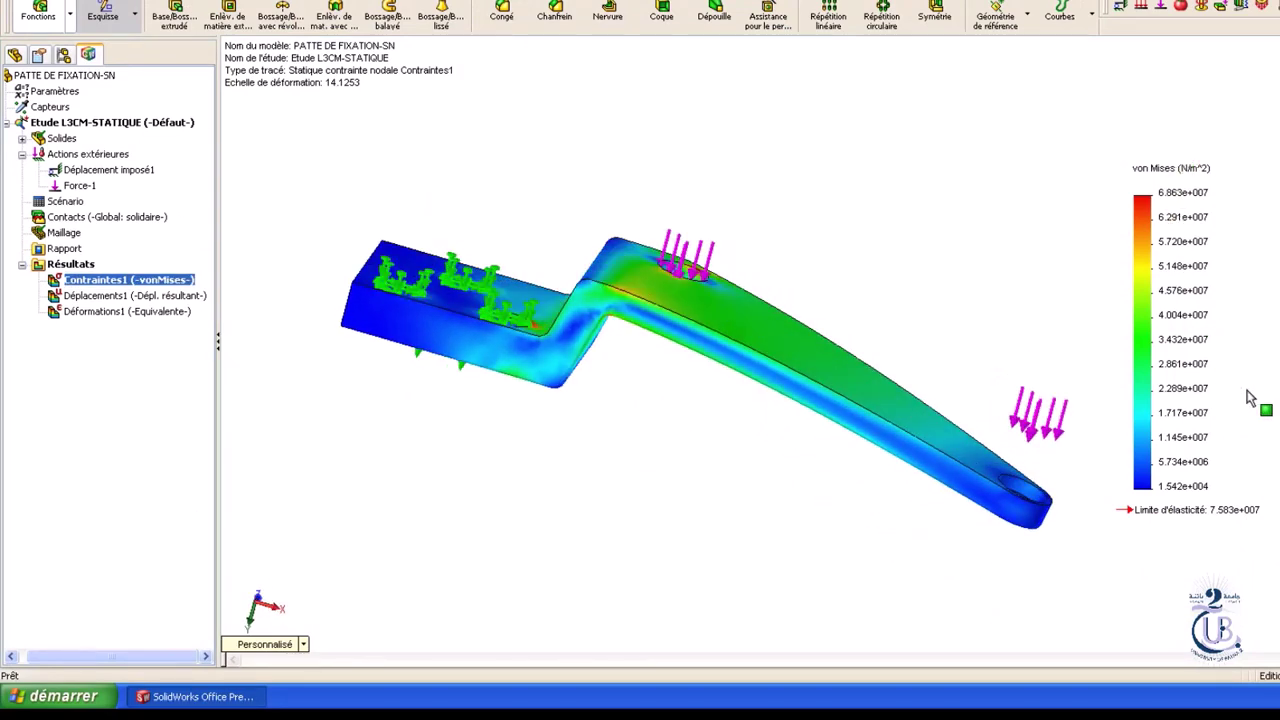
{"action": "scroll", "coordinate": [1006, 428], "scroll_direction": "up", "scroll_amount": 1}
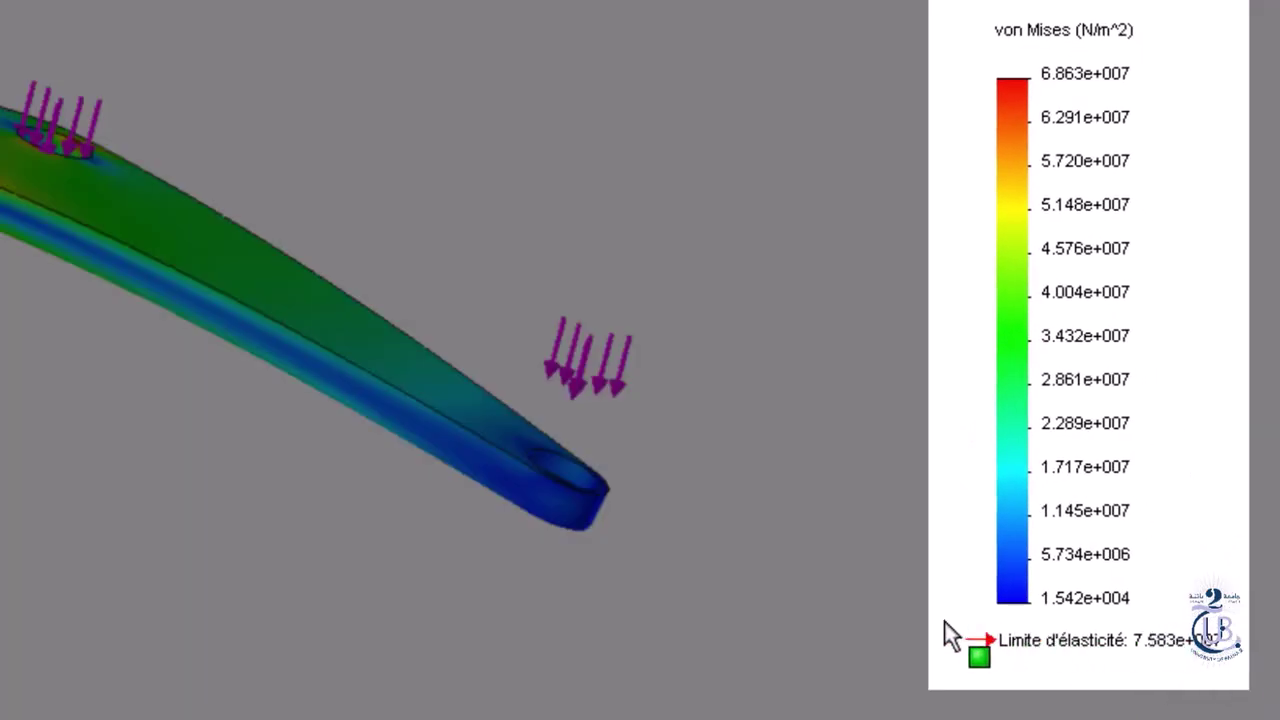
{"action": "left_click", "coordinate": [953, 638]}
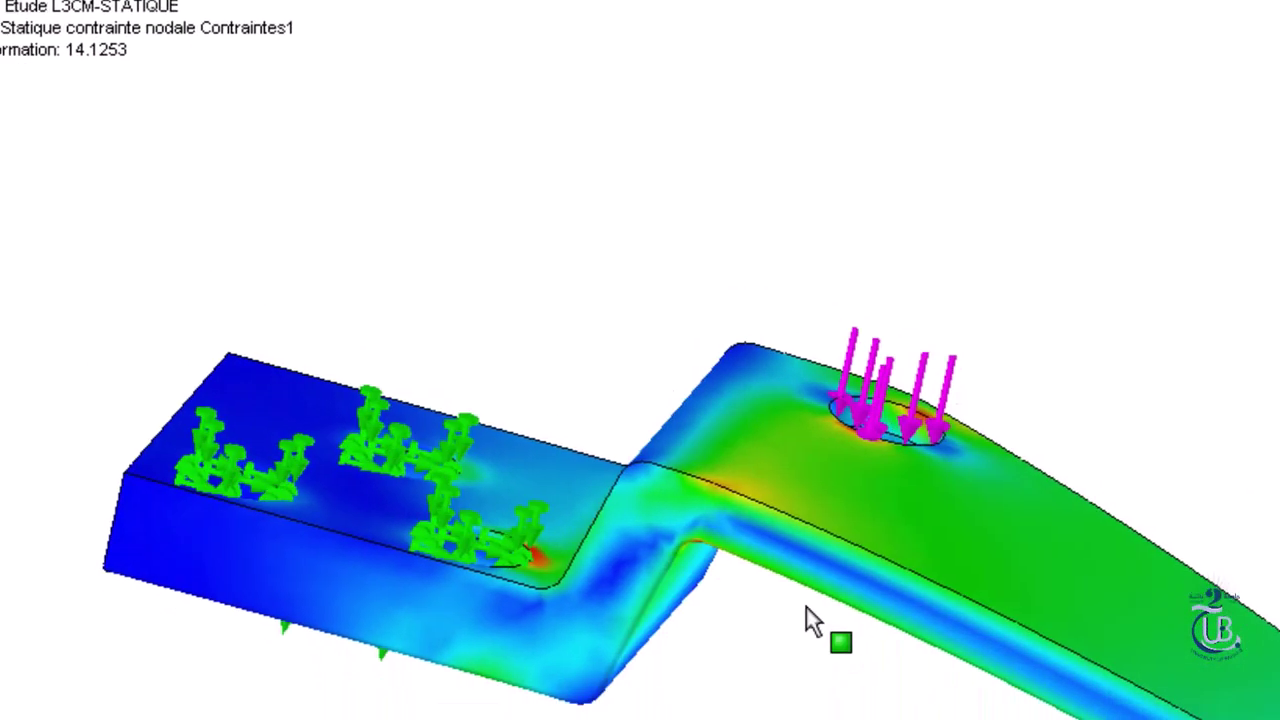
{"action": "middle_click_drag", "start_coordinate": [806, 607], "coordinate": [696, 134]}
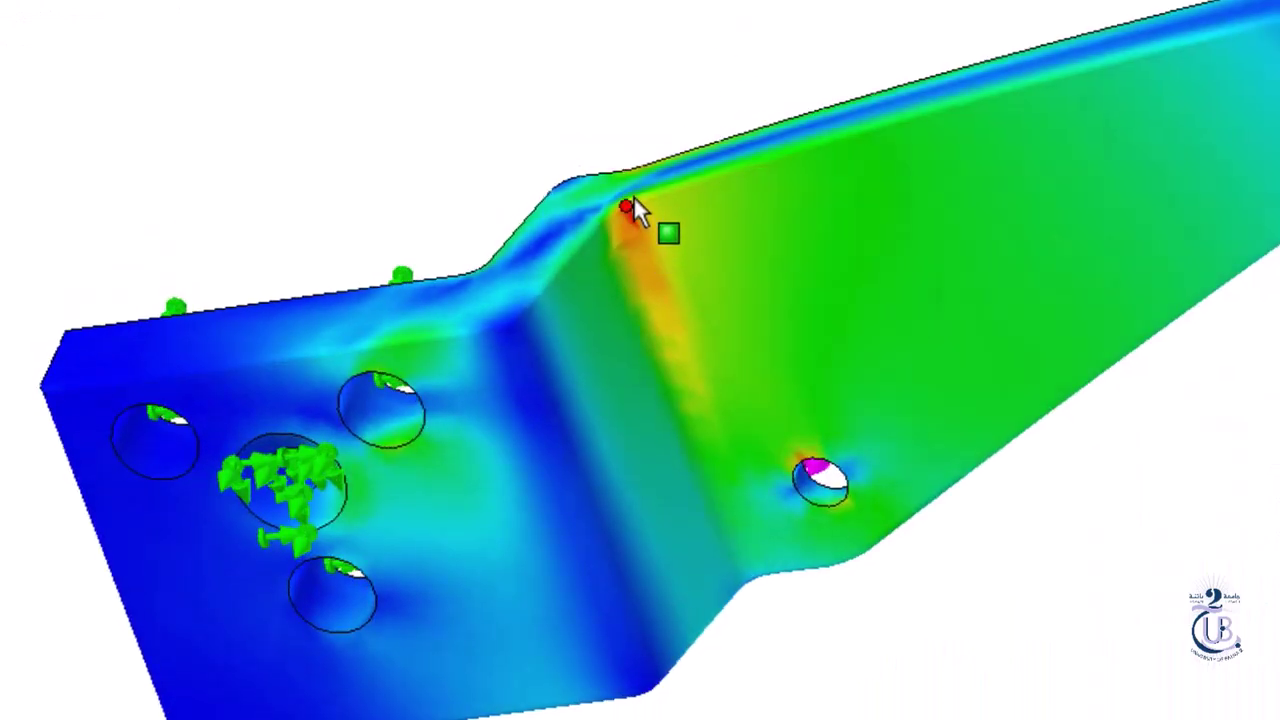
{"action": "scroll", "coordinate": [633, 225], "scroll_direction": "down", "scroll_amount": 2}
{"action": "scroll", "coordinate": [757, 186], "scroll_direction": "up", "scroll_amount": 3}
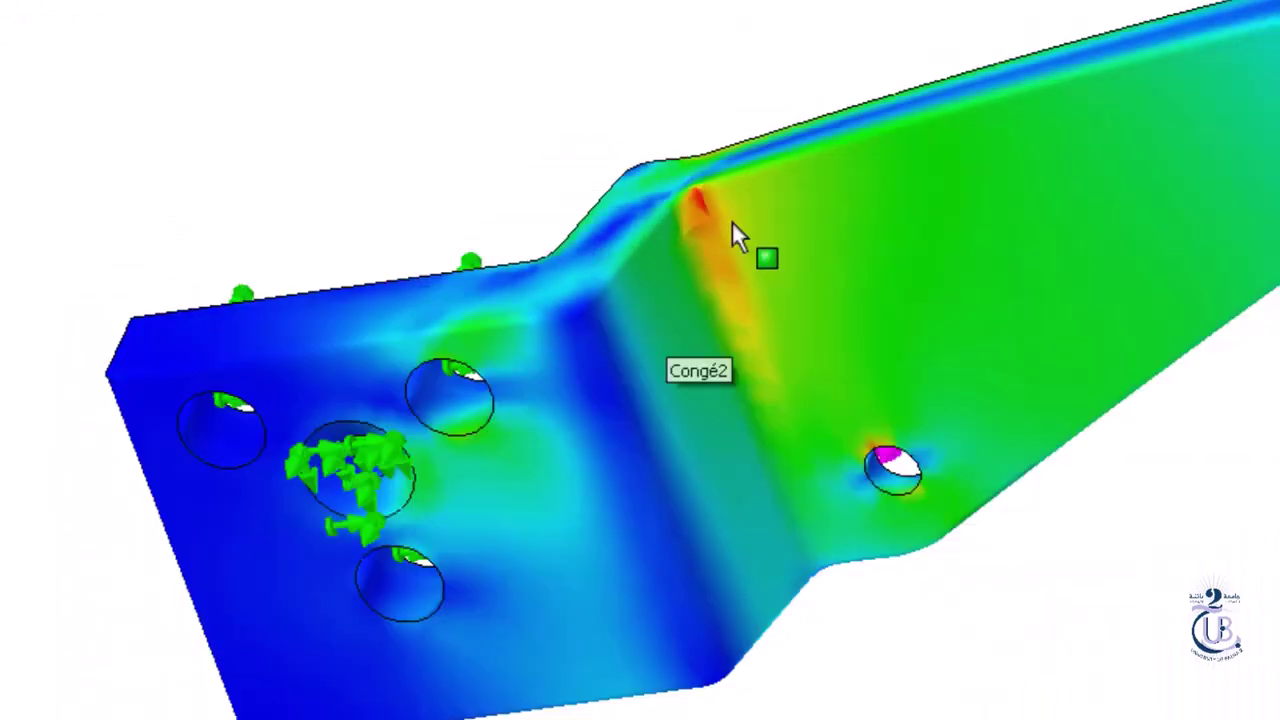
{"action": "middle_click_drag", "start_coordinate": [757, 186], "coordinate": [1218, 420]}
{"action": "scroll", "coordinate": [1214, 405], "scroll_direction": "up", "scroll_amount": 3}
{"action": "scroll", "coordinate": [1240, 416], "scroll_direction": "down", "scroll_amount": 2}
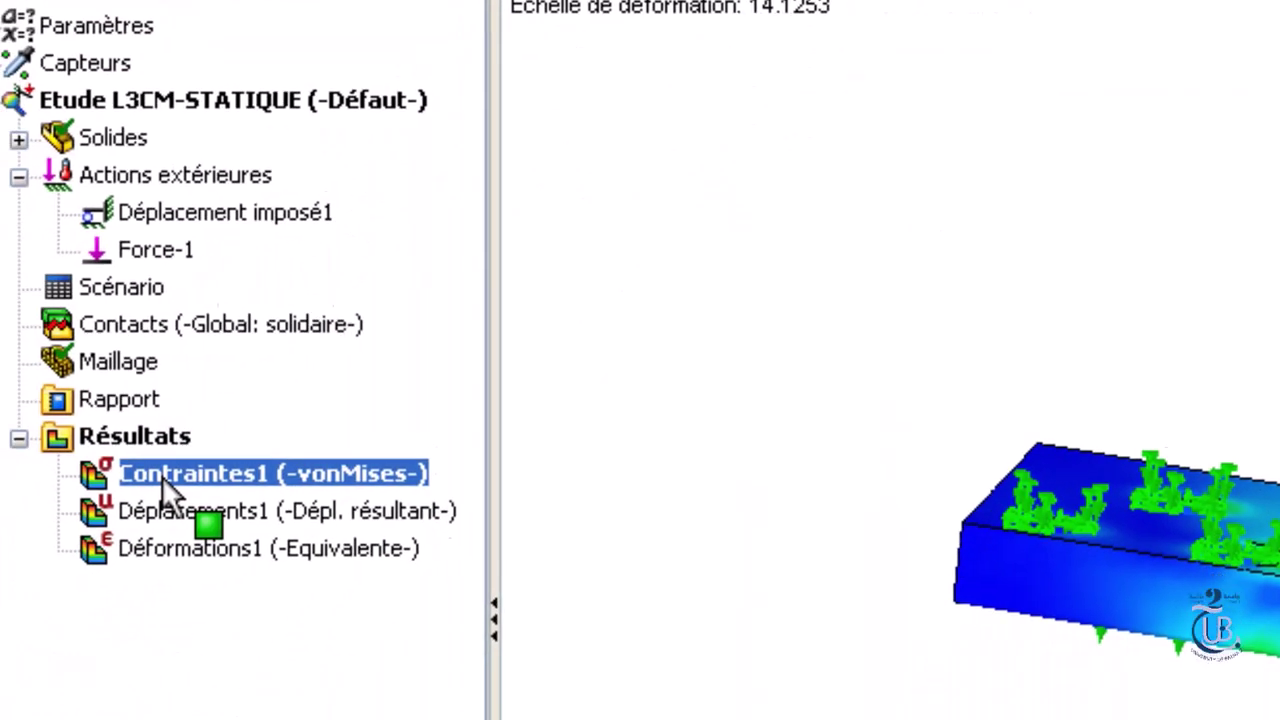
Step: Edit the von Mises stress plot Contraintes1 to use a defined deformation scale of 1
{"action": "right_click", "coordinate": [165, 485]}
{"action": "left_click", "coordinate": [285, 447]}
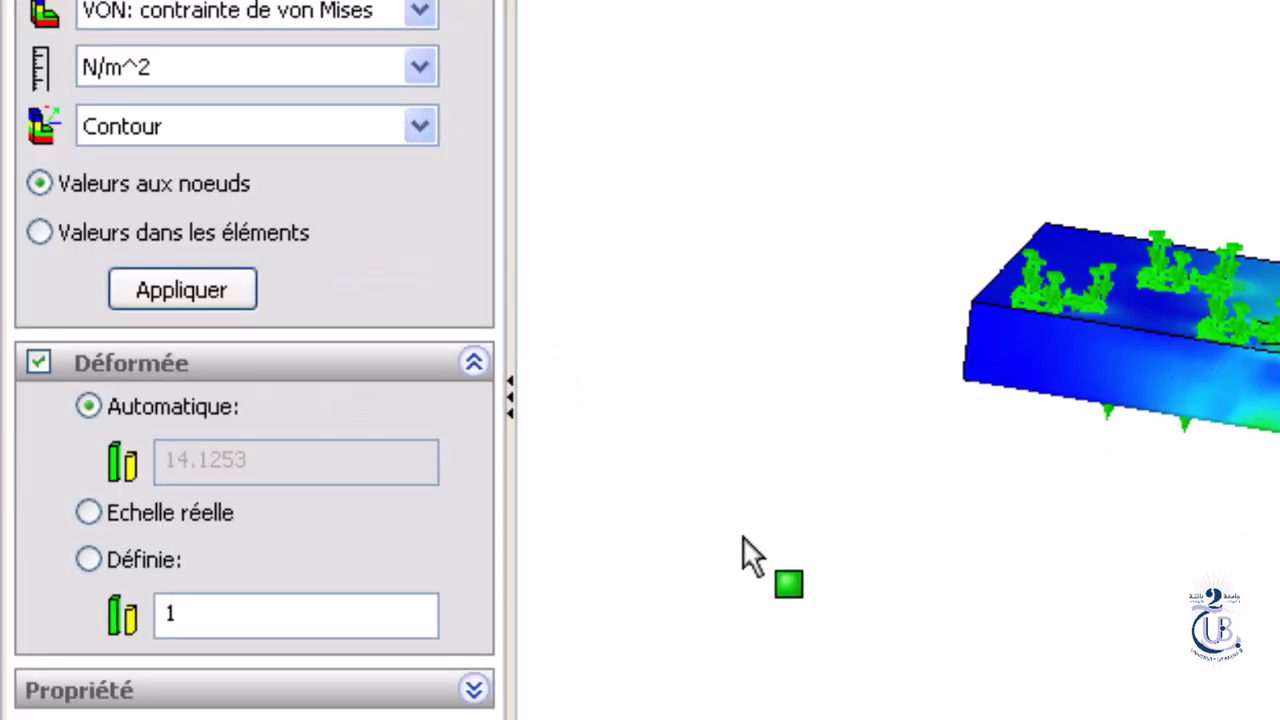
{"action": "left_click", "coordinate": [105, 557]}
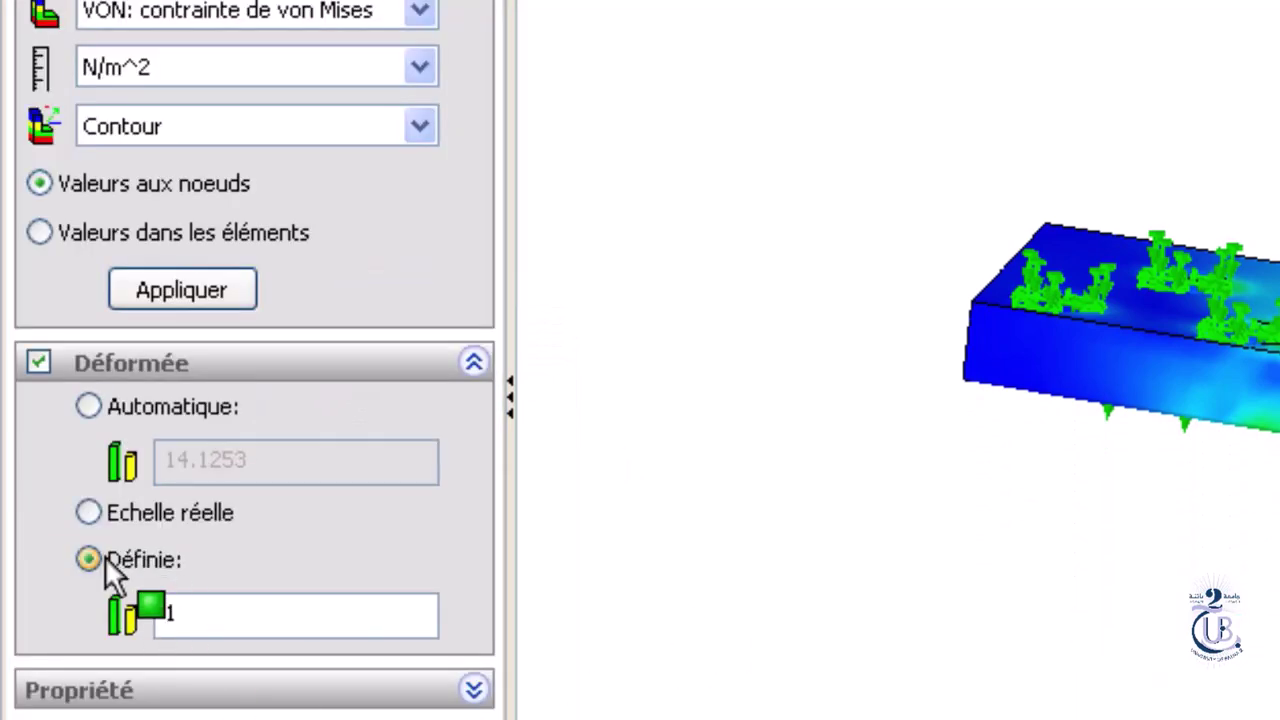
{"action": "left_click_drag", "start_coordinate": [229, 624], "coordinate": [80, 624]}
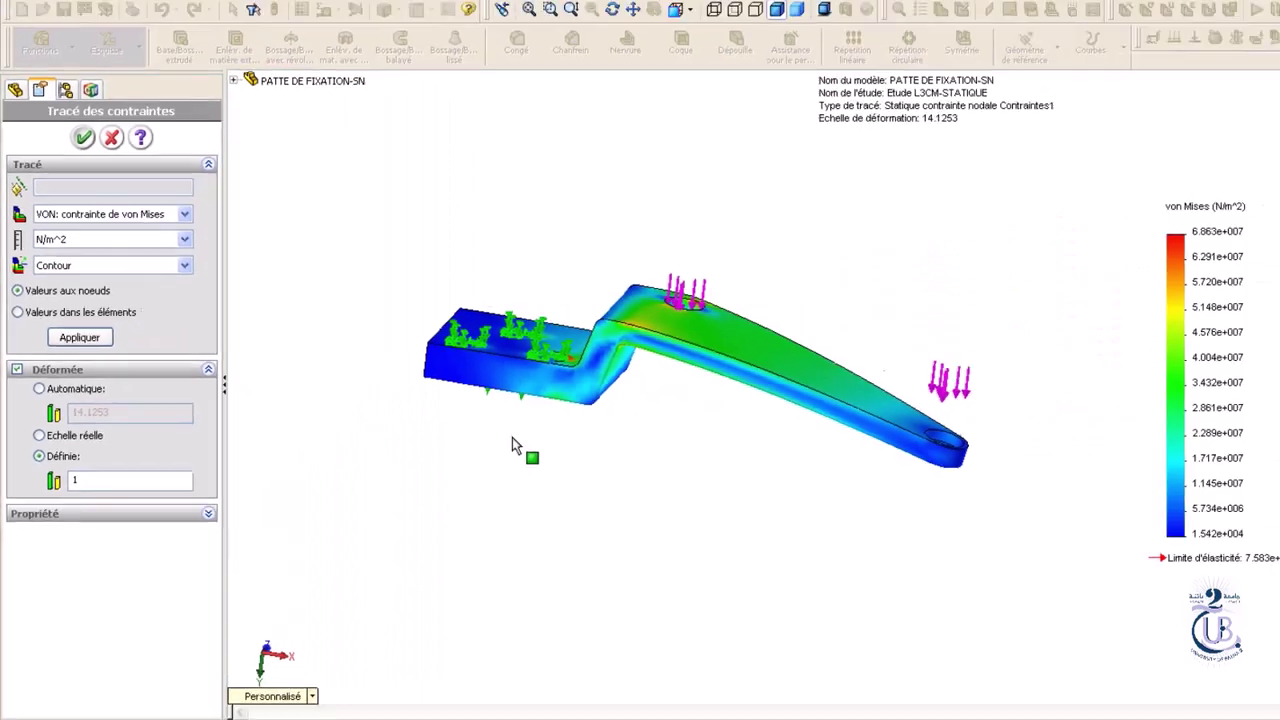
{"action": "key", "text": "Return"}
{"action": "middle_click_drag", "start_coordinate": [705, 480], "coordinate": [689, 503]}
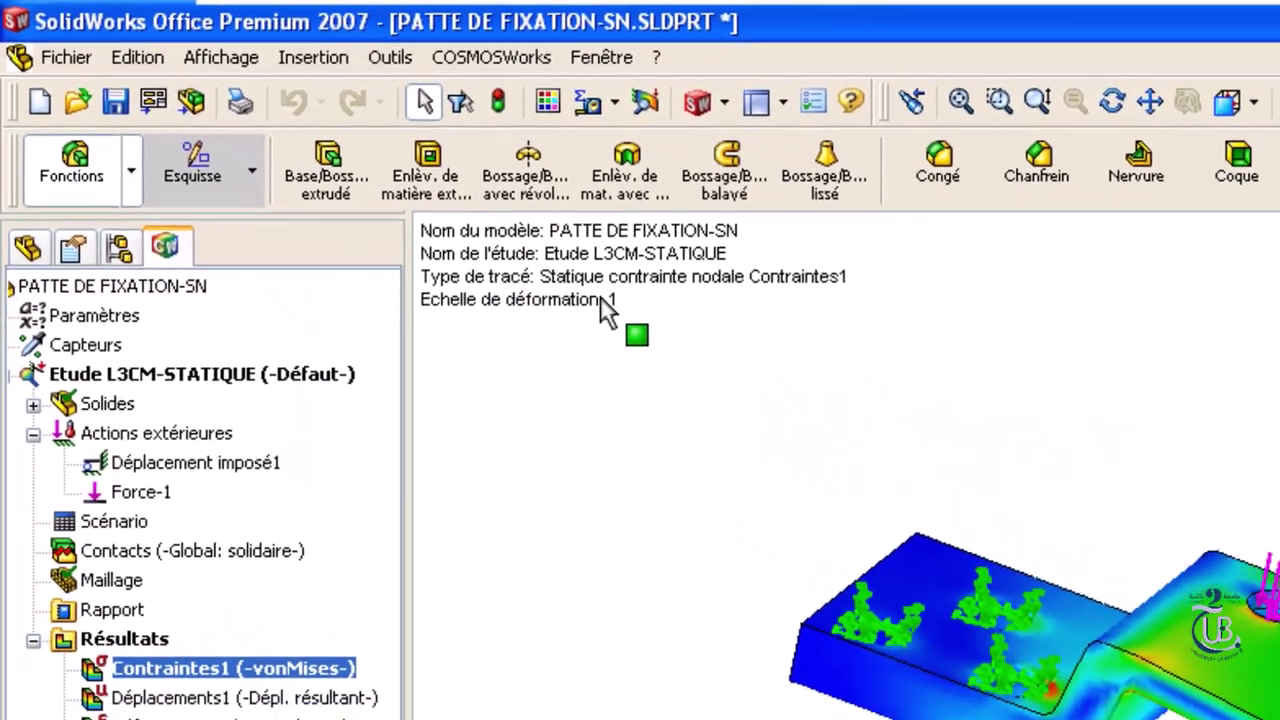
Step: Display the resultant displacement plot Déplacements1 and inspect the deflection of the bracket's arm against the URES scale
{"action": "double_click", "coordinate": [205, 697]}
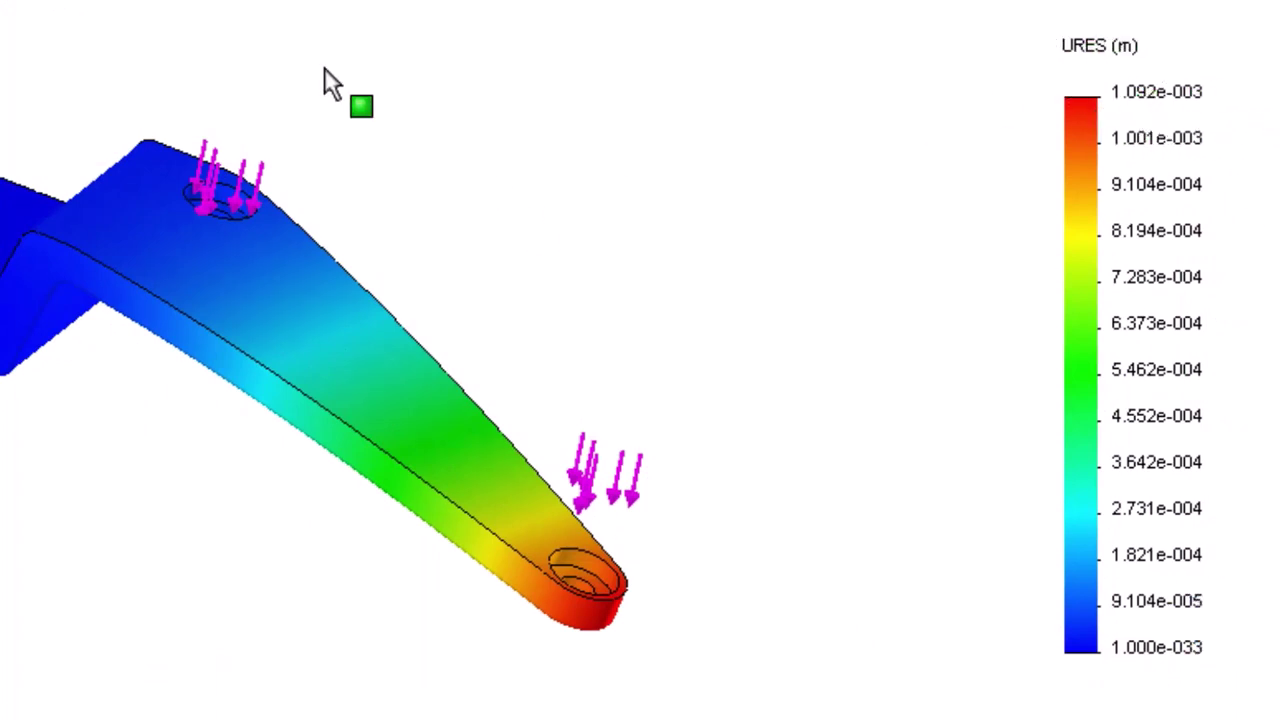
{"action": "middle_click_drag", "start_coordinate": [330, 712], "coordinate": [414, 634]}
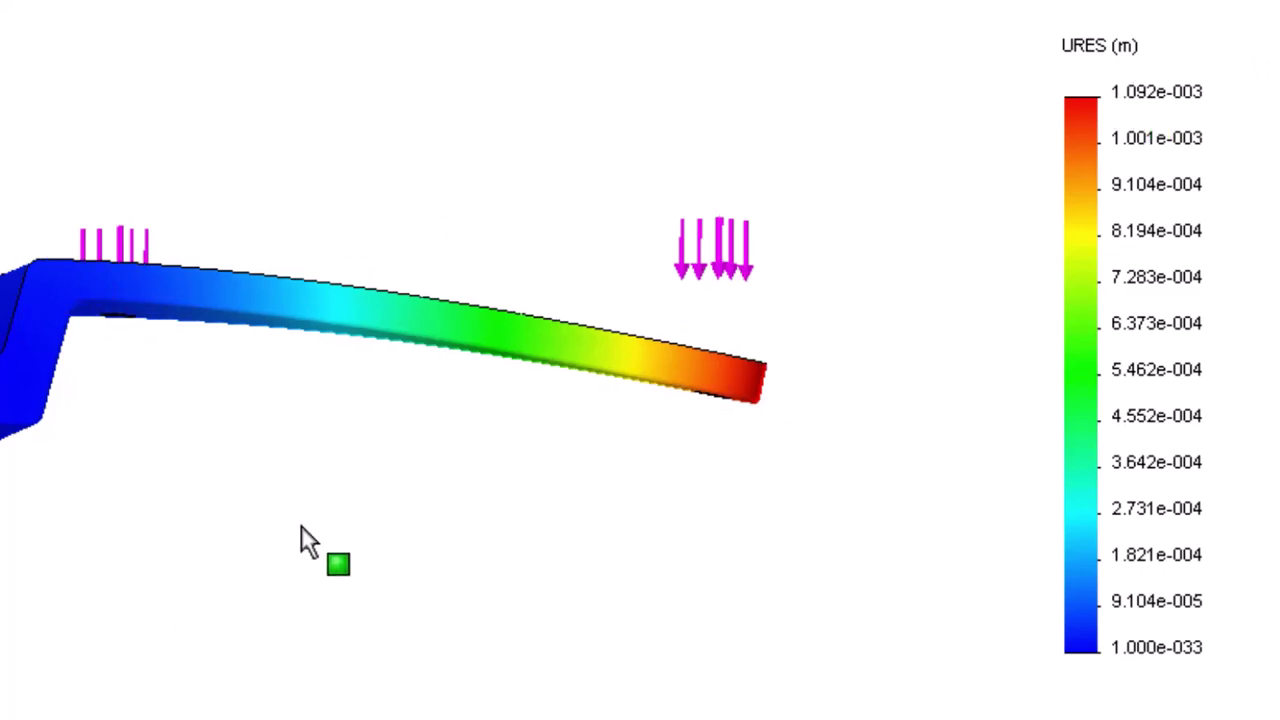
{"action": "middle_click_drag", "start_coordinate": [302, 524], "coordinate": [289, 537]}
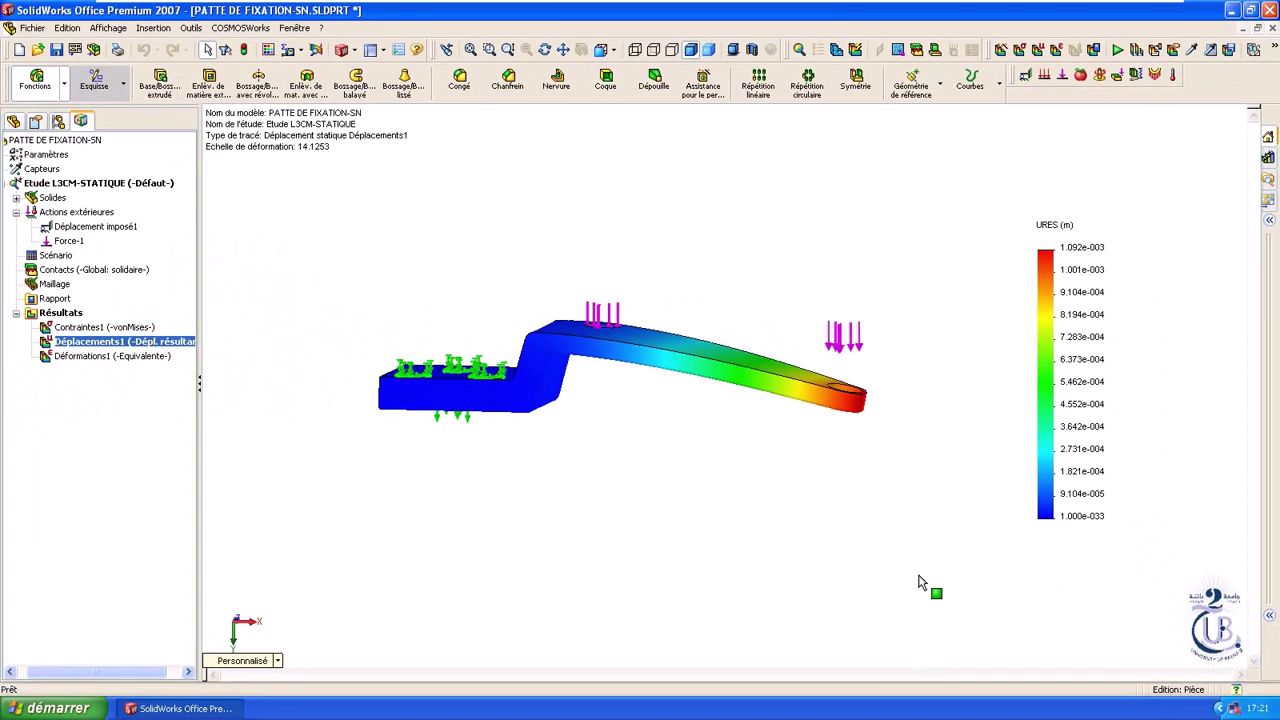
{"action": "middle_click_drag", "start_coordinate": [822, 547], "coordinate": [808, 571]}
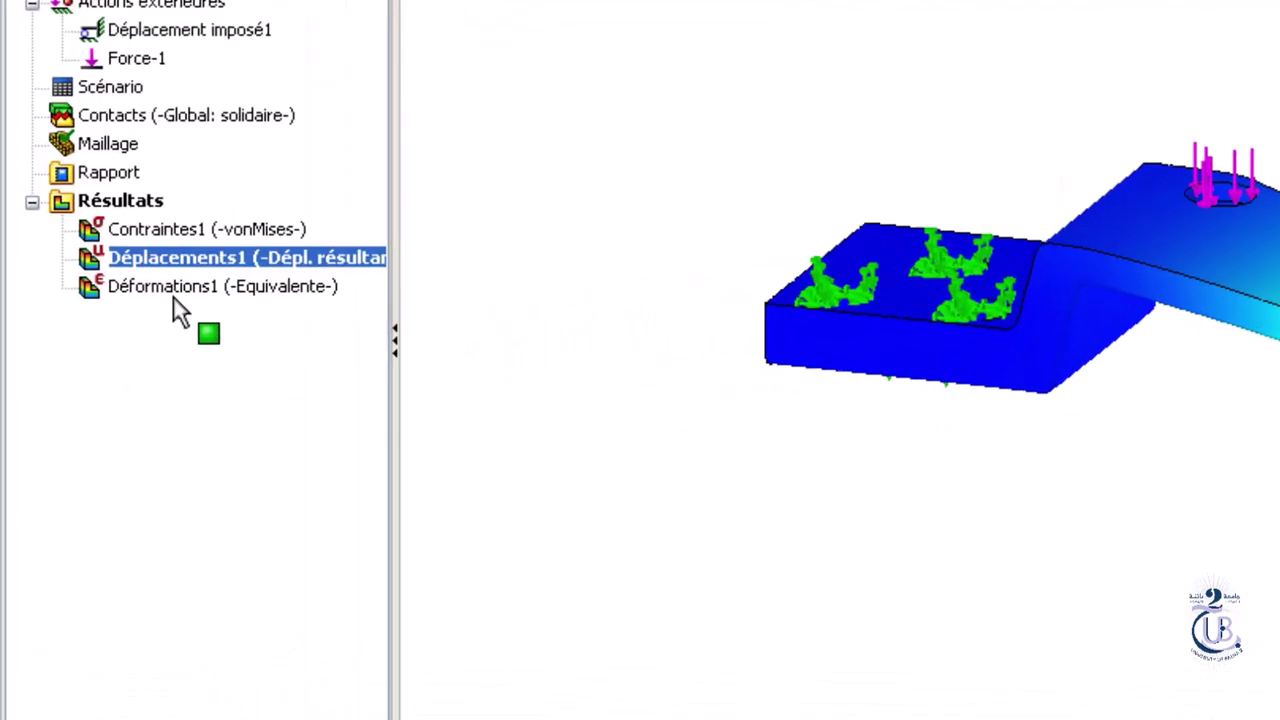
Step: Display the equivalent strain plot Déformations1 and inspect the strain distribution over the bracket
{"action": "left_click", "coordinate": [89, 359]}
{"action": "double_click", "coordinate": [241, 240]}
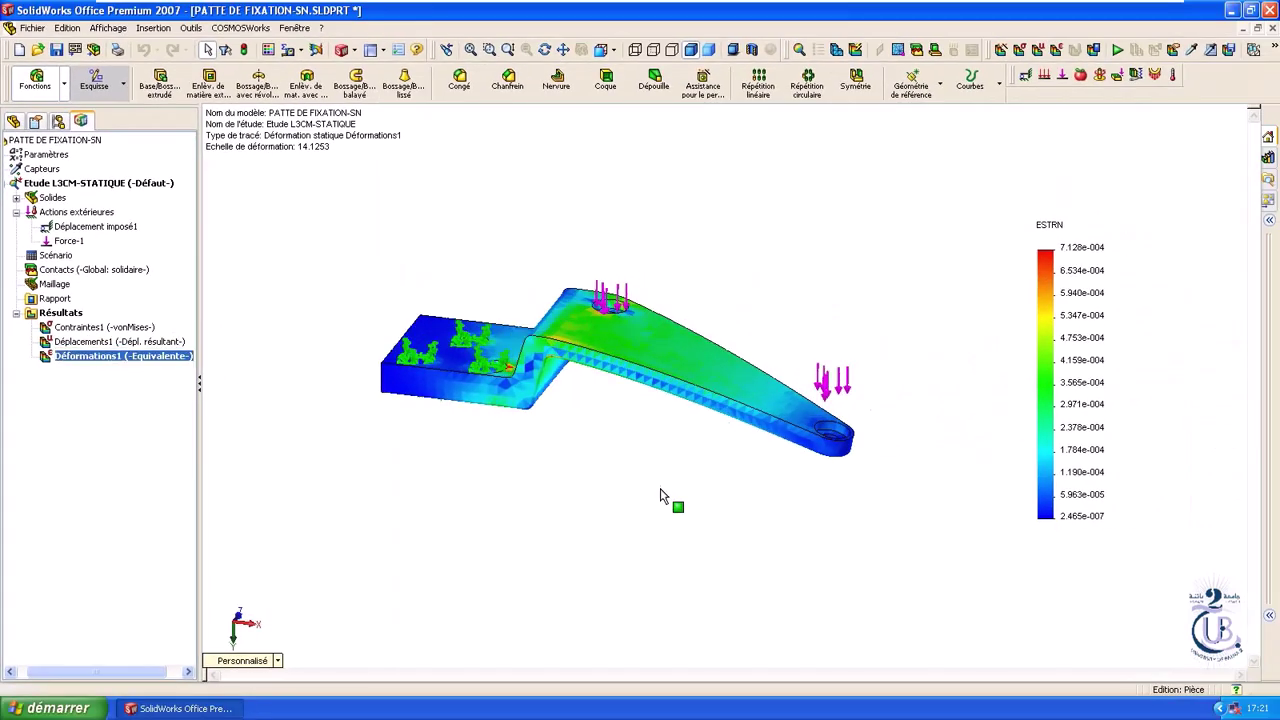
{"action": "middle_click_drag", "start_coordinate": [660, 495], "coordinate": [515, 371]}
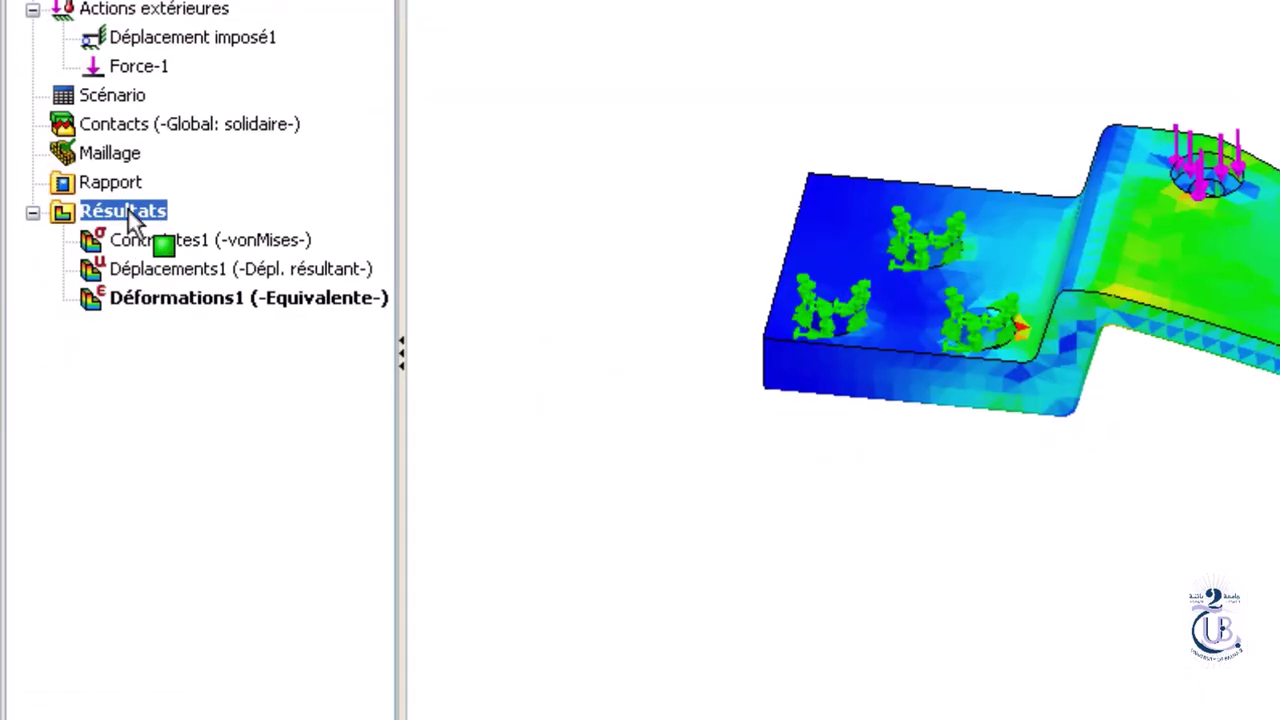
Step: Start a design check plot for the whole bracket using the maximum von Mises stress criterion
{"action": "right_click", "coordinate": [63, 311]}
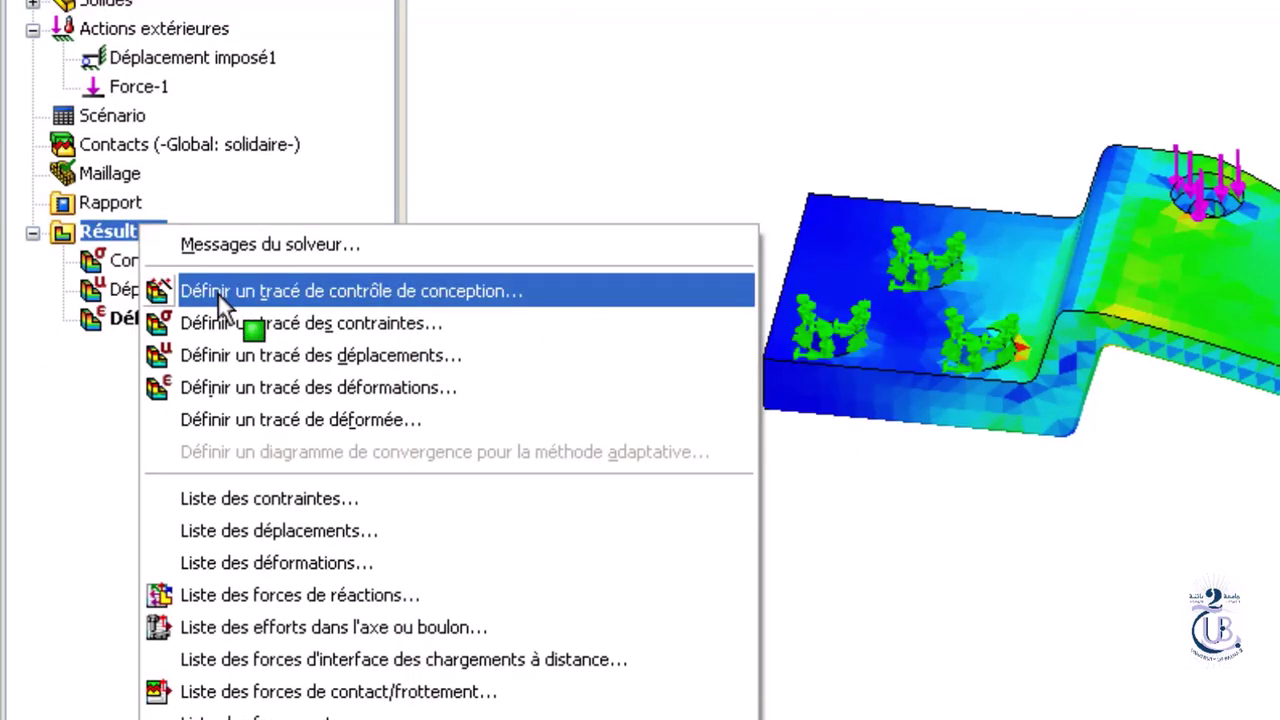
{"action": "left_click", "coordinate": [218, 291]}
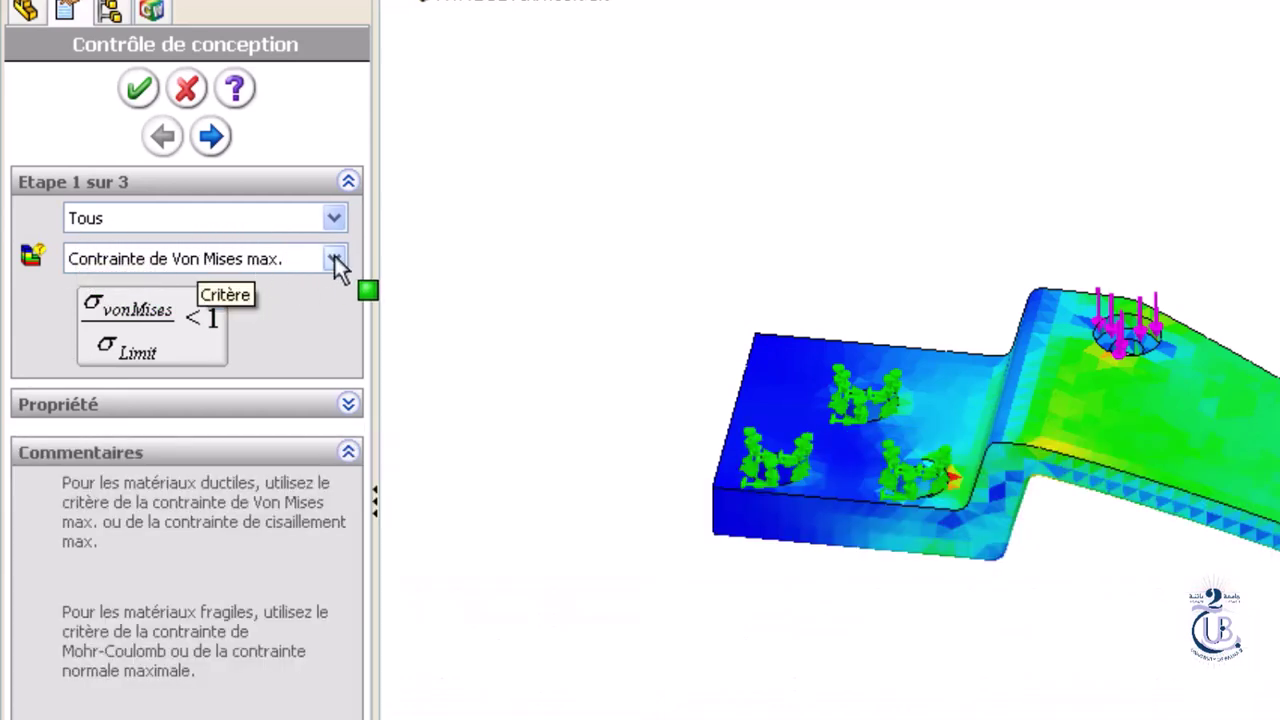
{"action": "left_click", "coordinate": [337, 262]}
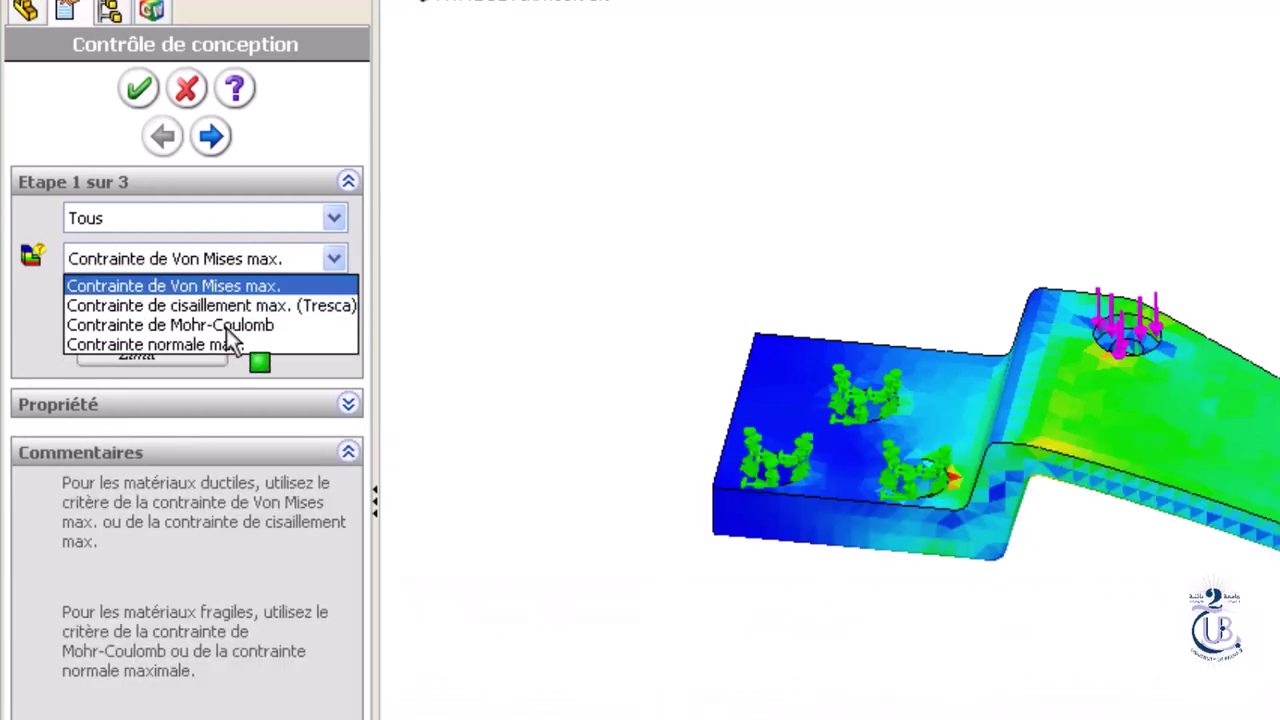
{"action": "left_click", "coordinate": [180, 262]}
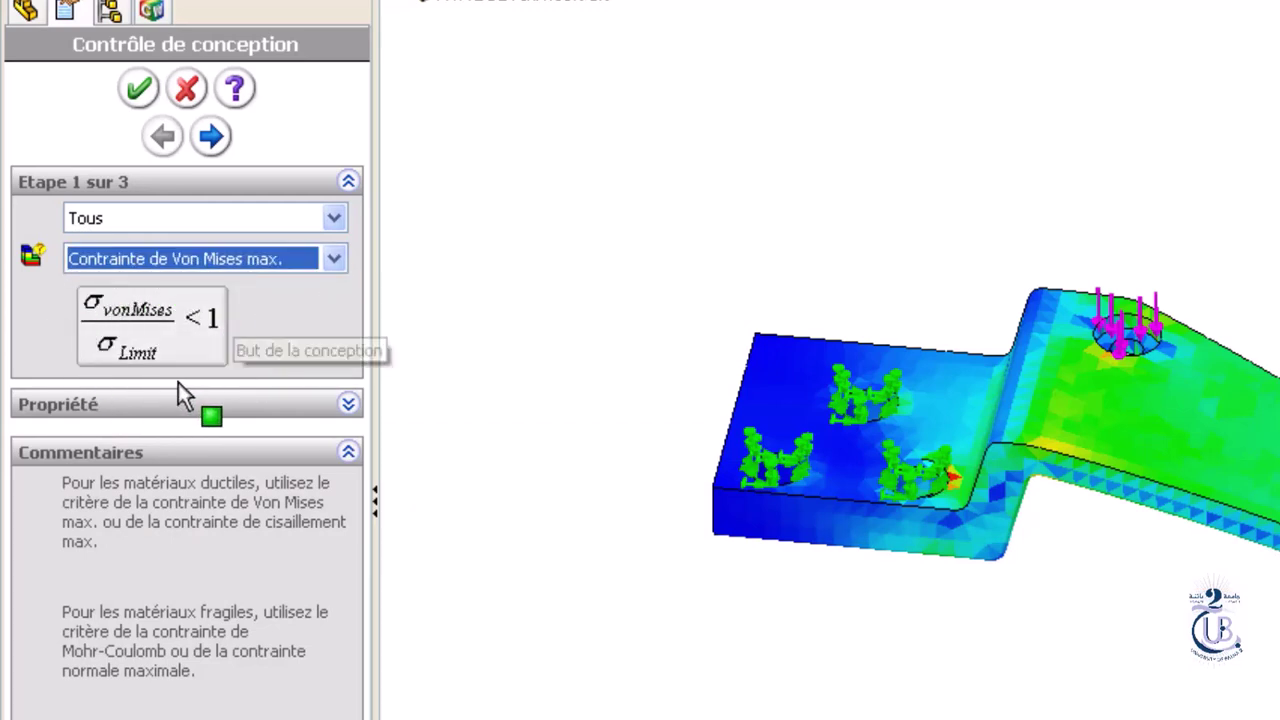
{"action": "left_click", "coordinate": [209, 137]}
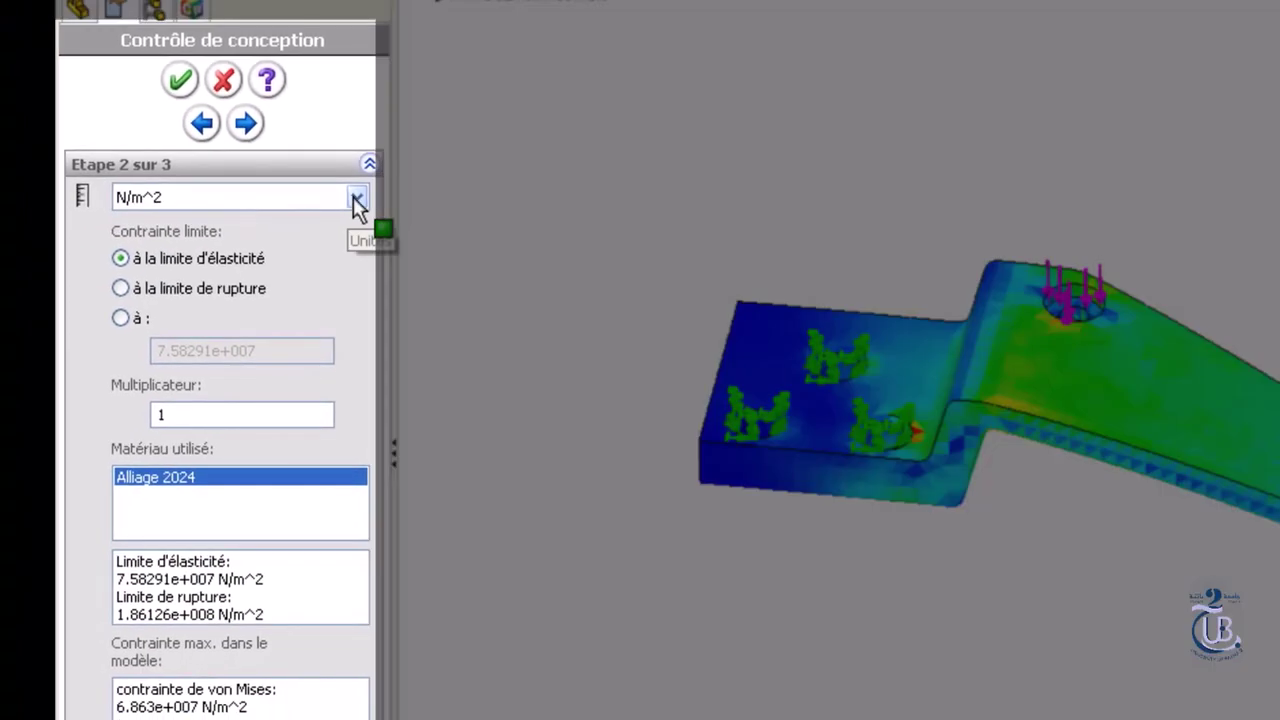
Step: Set the design check units to N/mm^2 (MPa) with the yield strength as limit, and plot the safety factor distribution
{"action": "left_click", "coordinate": [355, 198]}
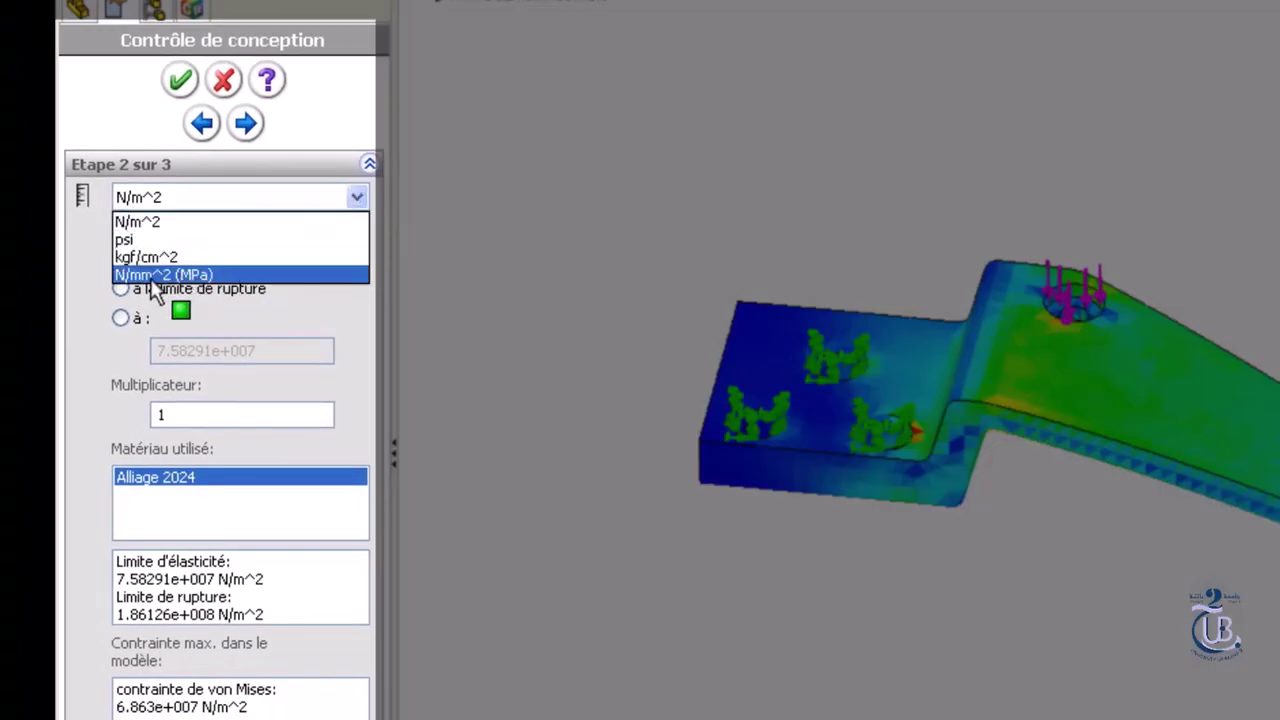
{"action": "left_click", "coordinate": [236, 274]}
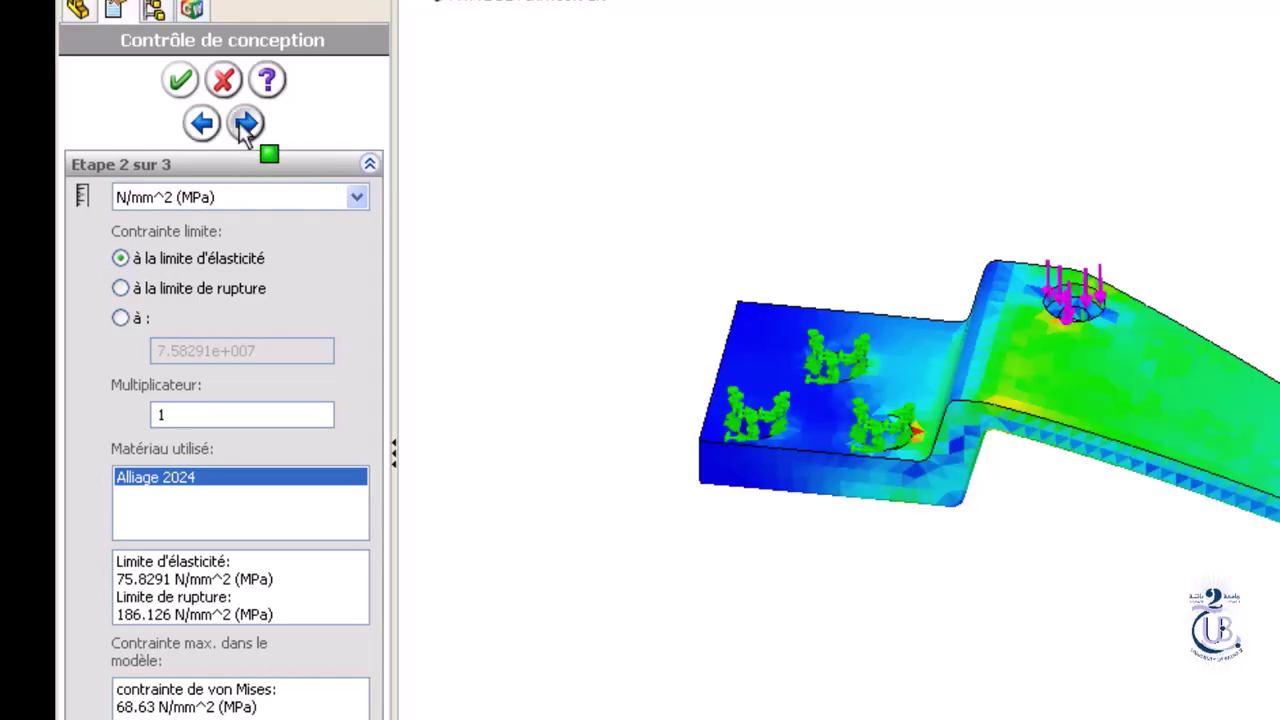
{"action": "left_click", "coordinate": [245, 124]}
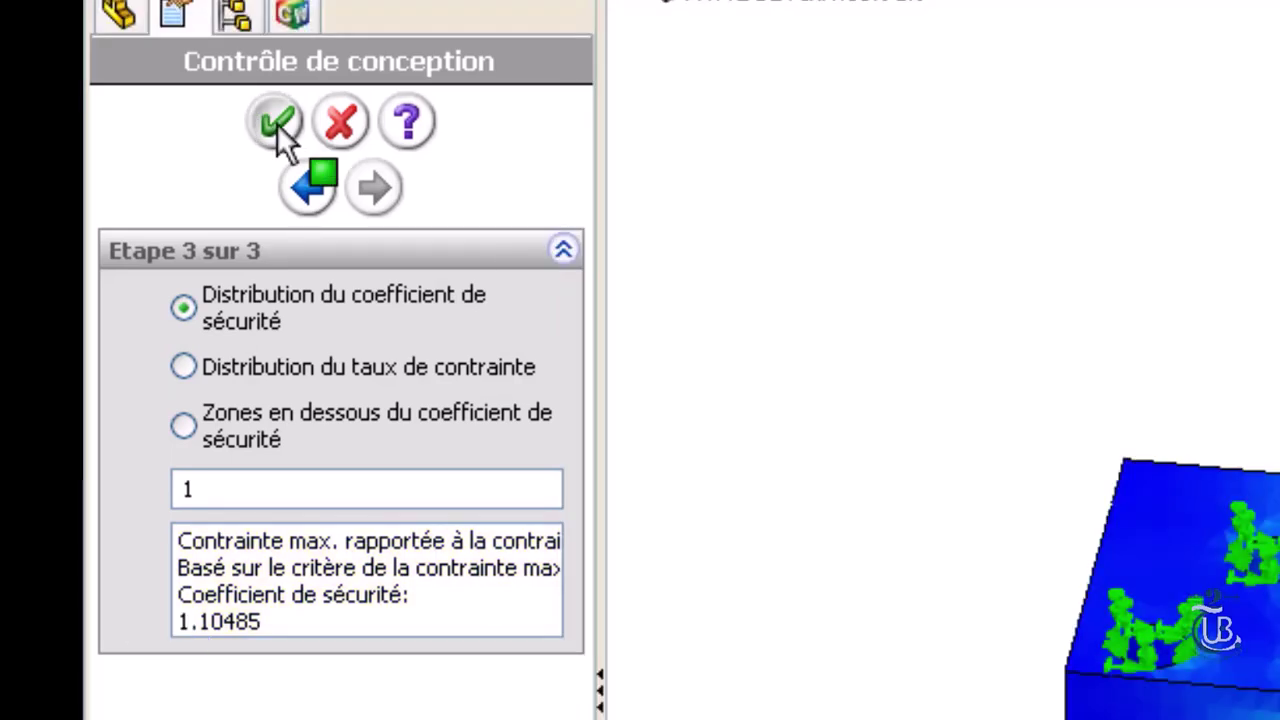
{"action": "left_click", "coordinate": [276, 122]}
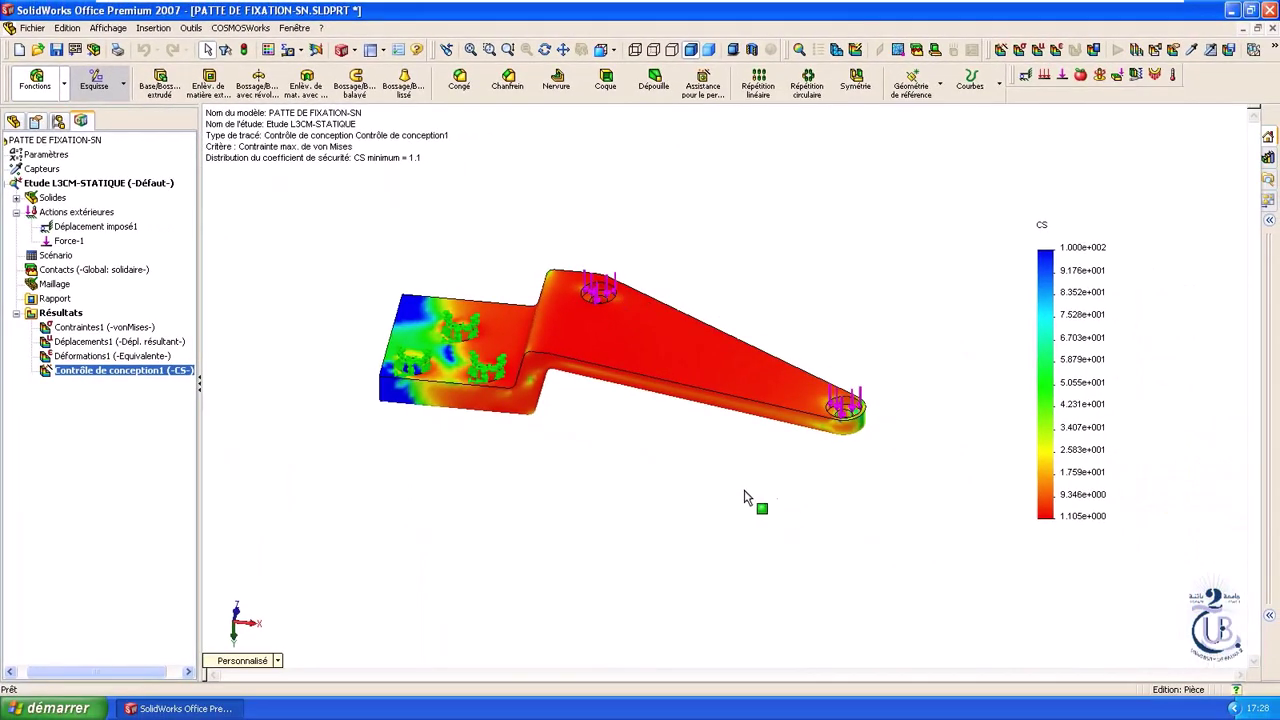
Step: Examine the safety factor distribution around the bracket, its colour scale and the minimum safety factor in the plot heading
{"action": "middle_click_drag", "start_coordinate": [744, 497], "coordinate": [720, 524]}
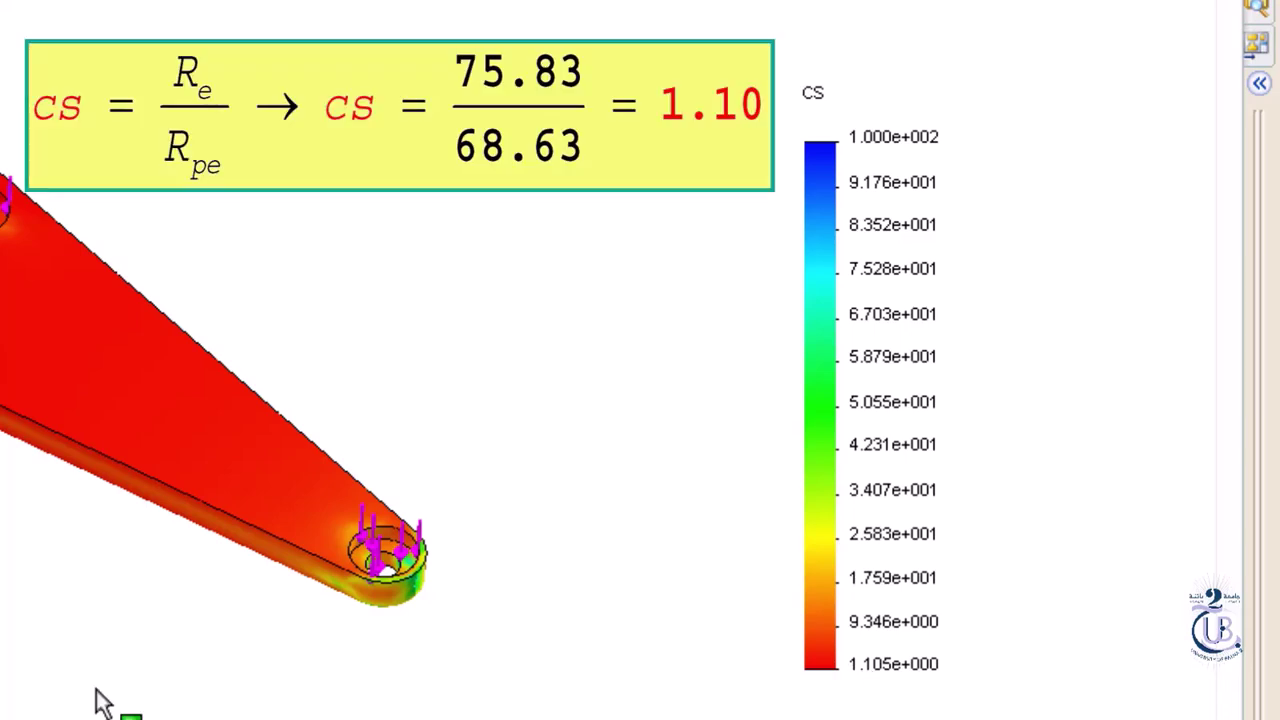
{"action": "middle_click_drag", "start_coordinate": [108, 680], "coordinate": [107, 602]}
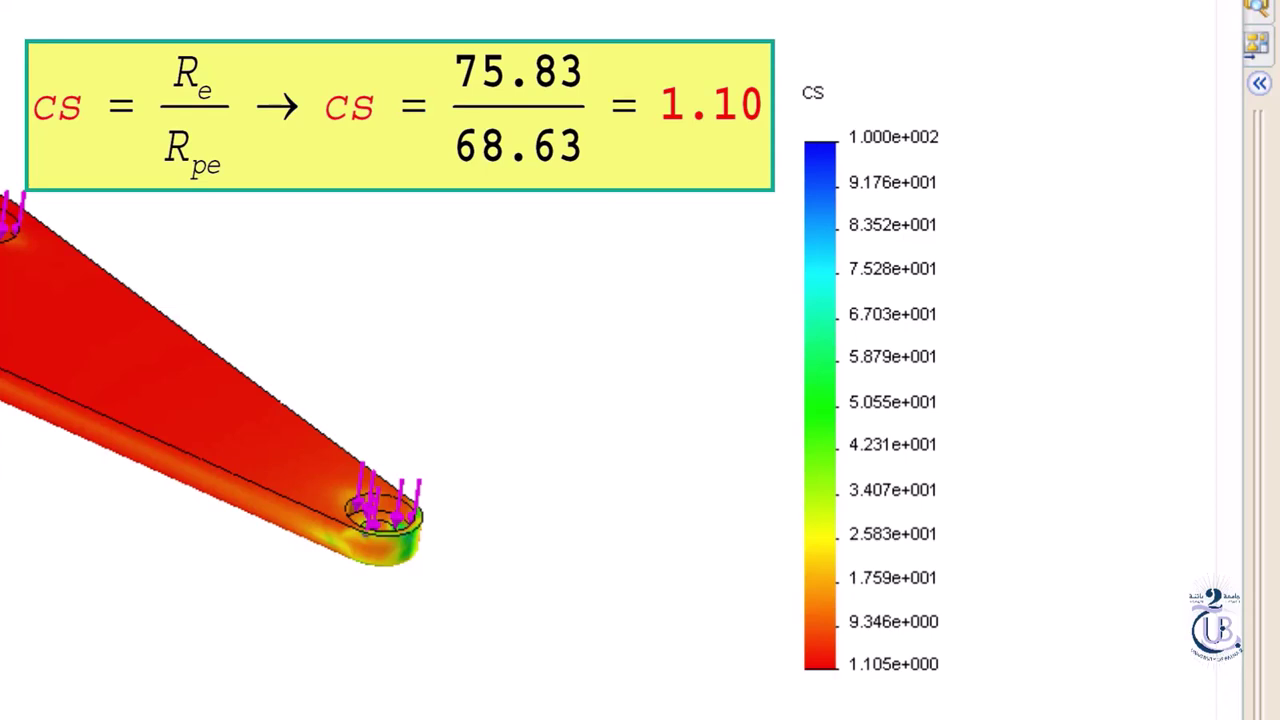
{"action": "middle_click_drag", "start_coordinate": [625, 289], "coordinate": [336, 110]}
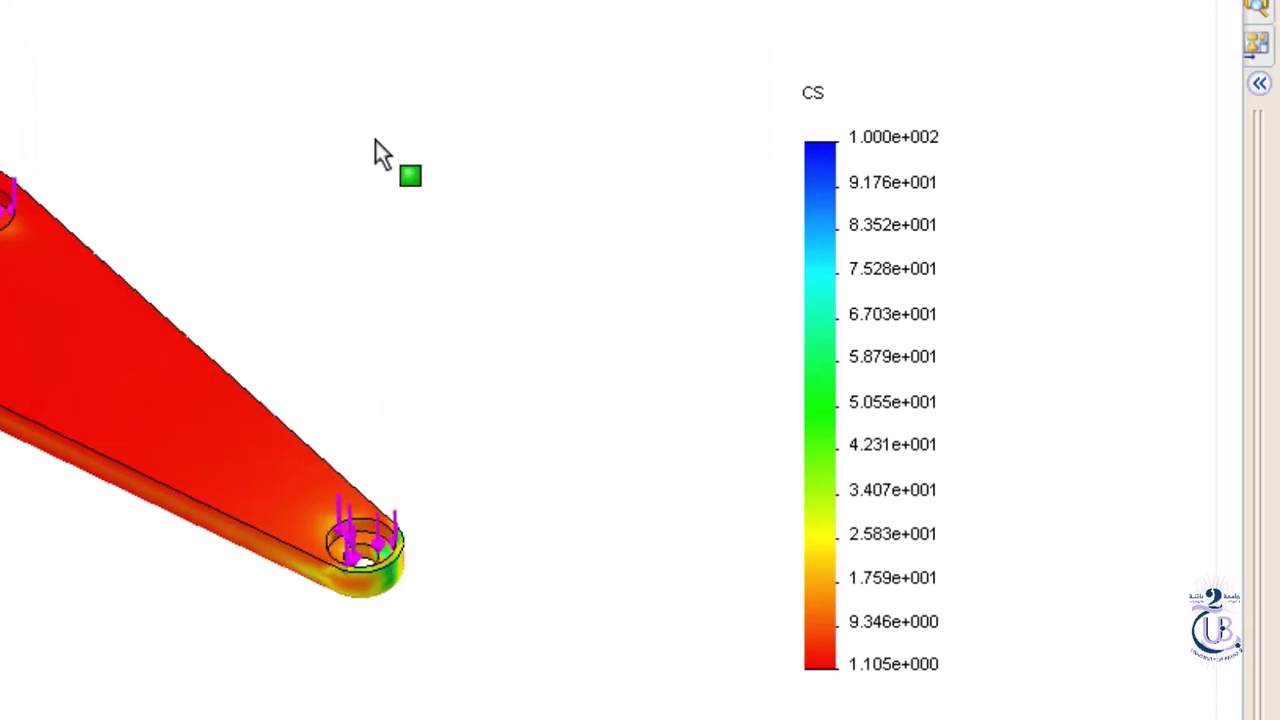
{"action": "middle_click_drag", "start_coordinate": [366, 280], "coordinate": [425, 182]}
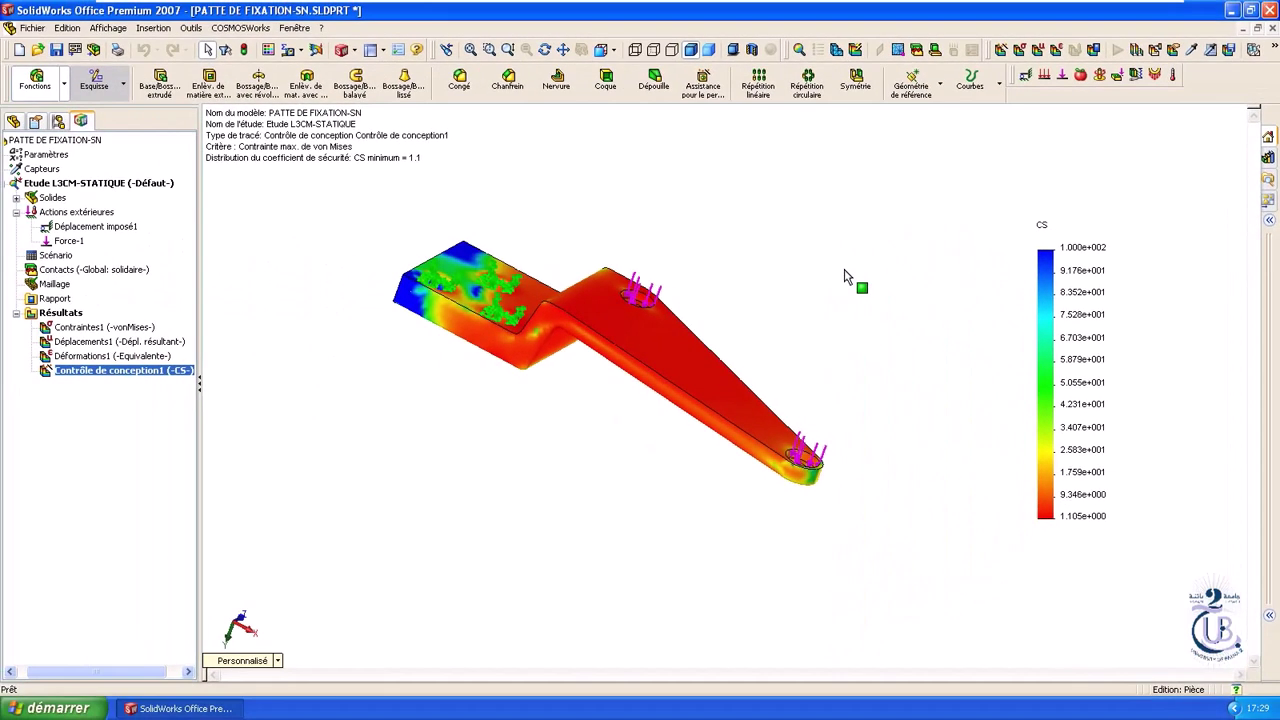
{"action": "middle_click_drag", "start_coordinate": [845, 278], "coordinate": [880, 288]}
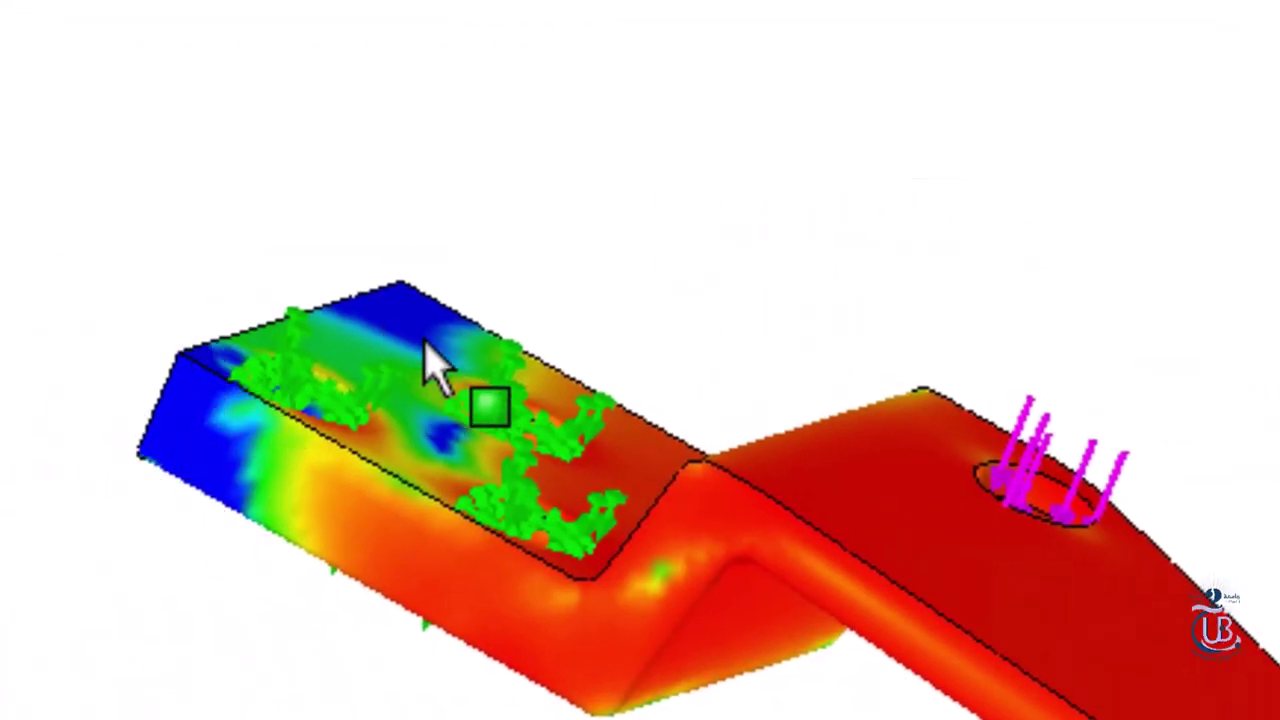
{"action": "middle_click_drag", "start_coordinate": [840, 400], "coordinate": [1043, 496]}
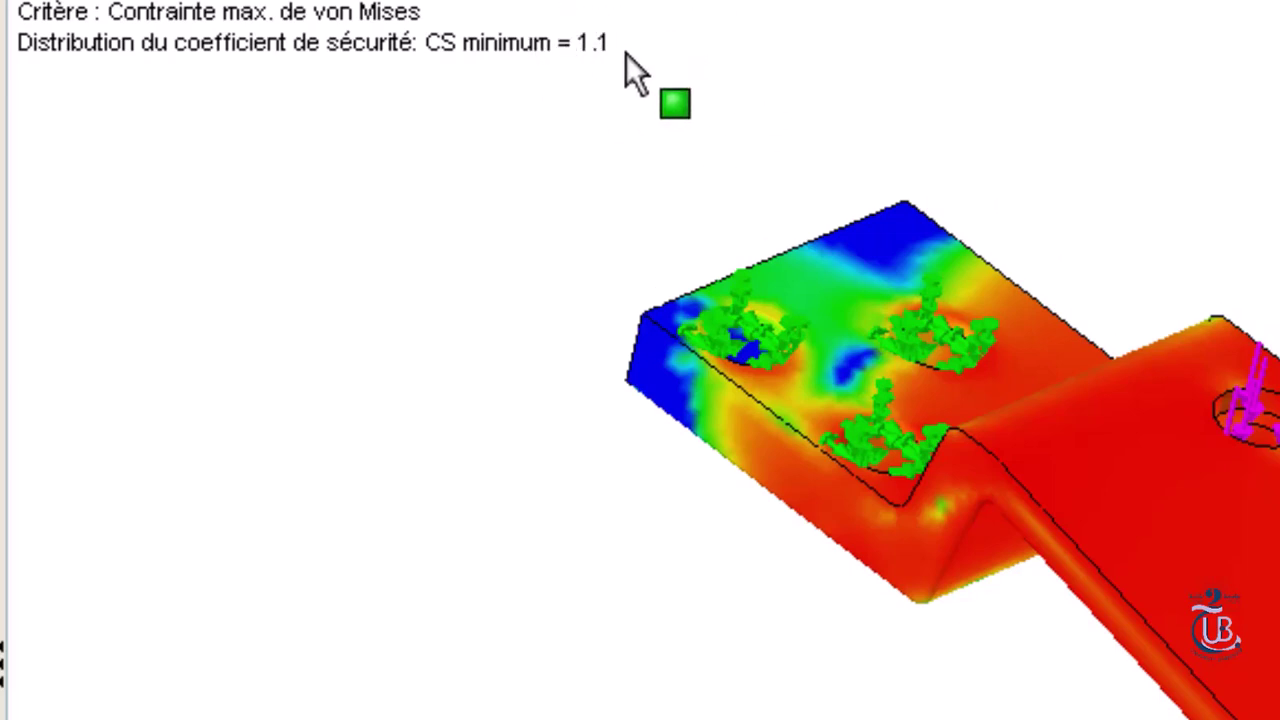
{"action": "middle_click_drag", "start_coordinate": [626, 53], "coordinate": [707, 222]}
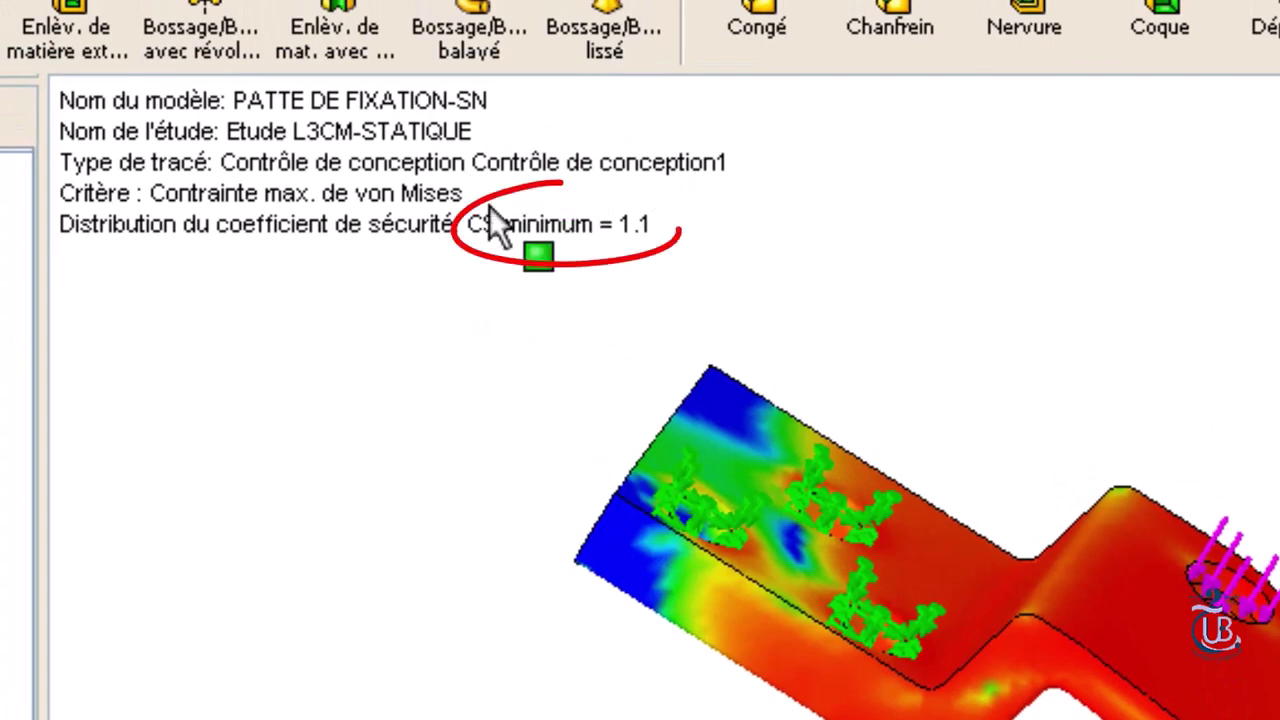
{"action": "mouse_move", "coordinate": [860, 540]}
{"action": "middle_mouse_down"}
{"action": "mouse_move", "coordinate": [800, 450]}
{"action": "mouse_move", "coordinate": [815, 435]}
{"action": "mouse_move", "coordinate": [815, 492]}
{"action": "middle_mouse_up"}
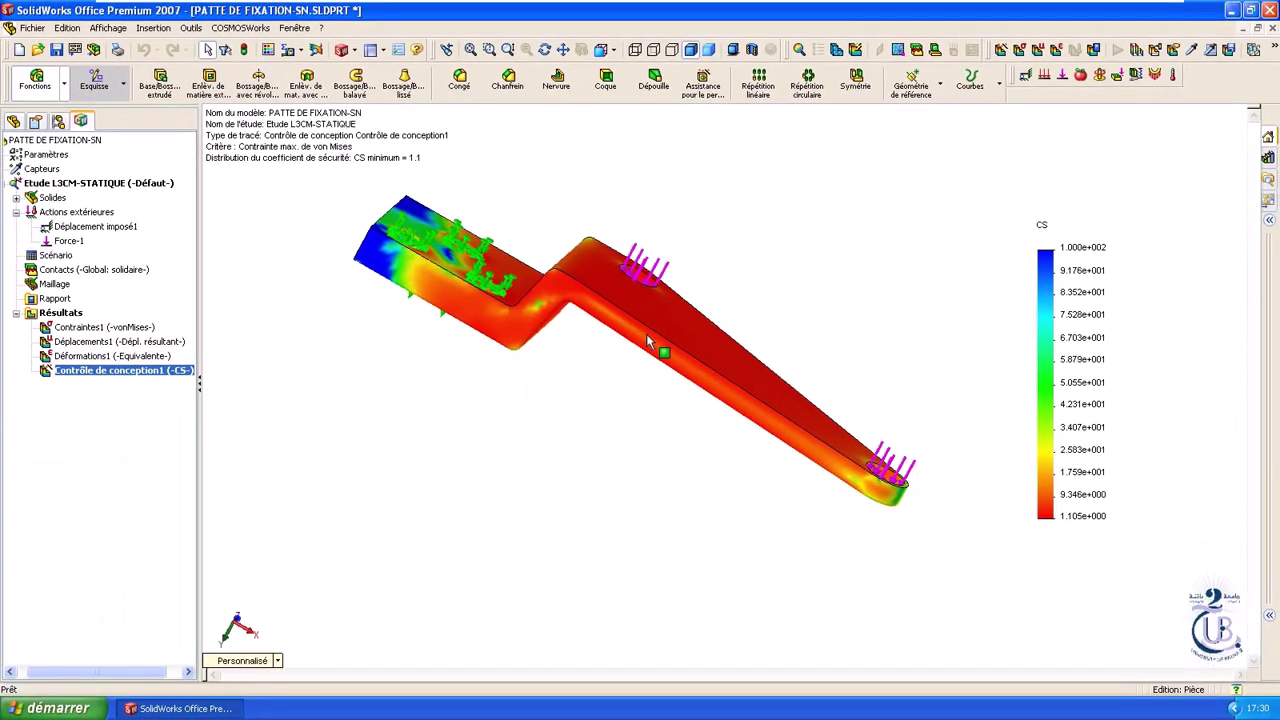
{"action": "middle_click_drag", "start_coordinate": [554, 466], "coordinate": [658, 389]}
{"action": "middle_click_drag", "start_coordinate": [580, 460], "coordinate": [509, 494]}
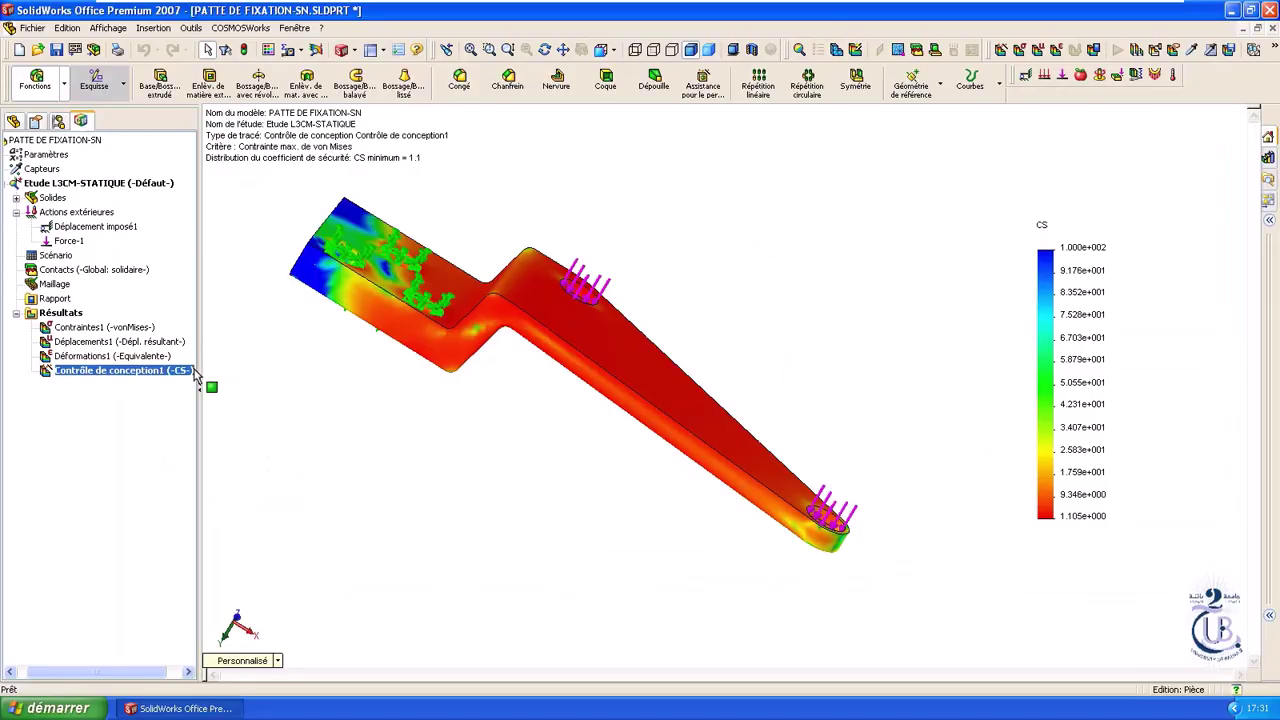
{"action": "left_click", "coordinate": [90, 328]}
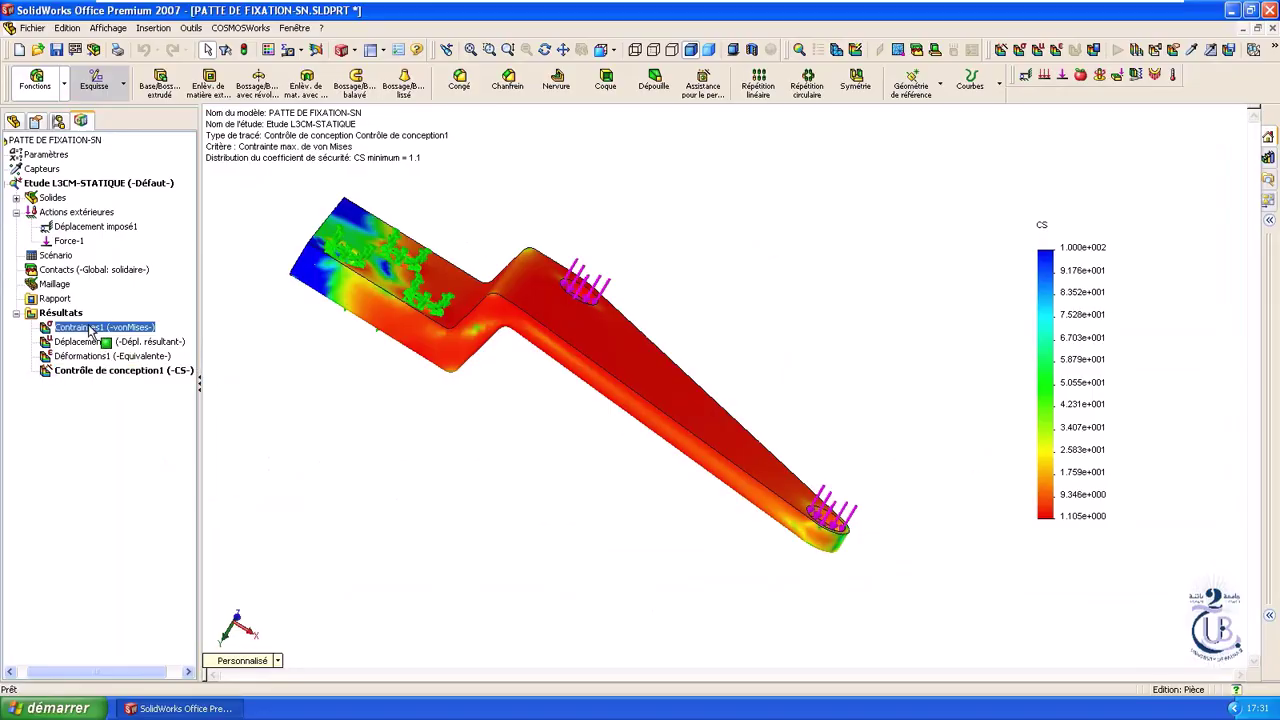
{"action": "right_click", "coordinate": [89, 326]}
{"action": "left_click", "coordinate": [420, 507]}
Step: Display the displacement plot Déplacements1, play its animation to watch the bracket bend, and close the animation
{"action": "double_click", "coordinate": [90, 342]}
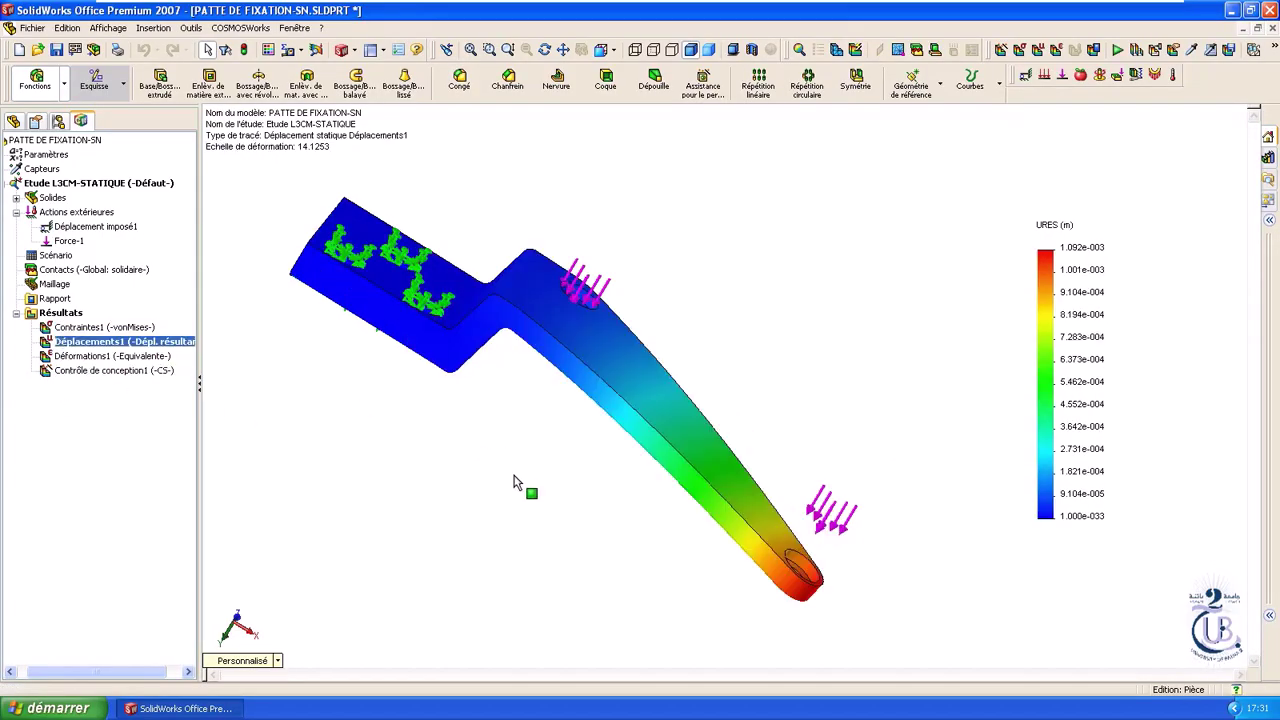
{"action": "middle_click_drag", "start_coordinate": [637, 535], "coordinate": [513, 525]}
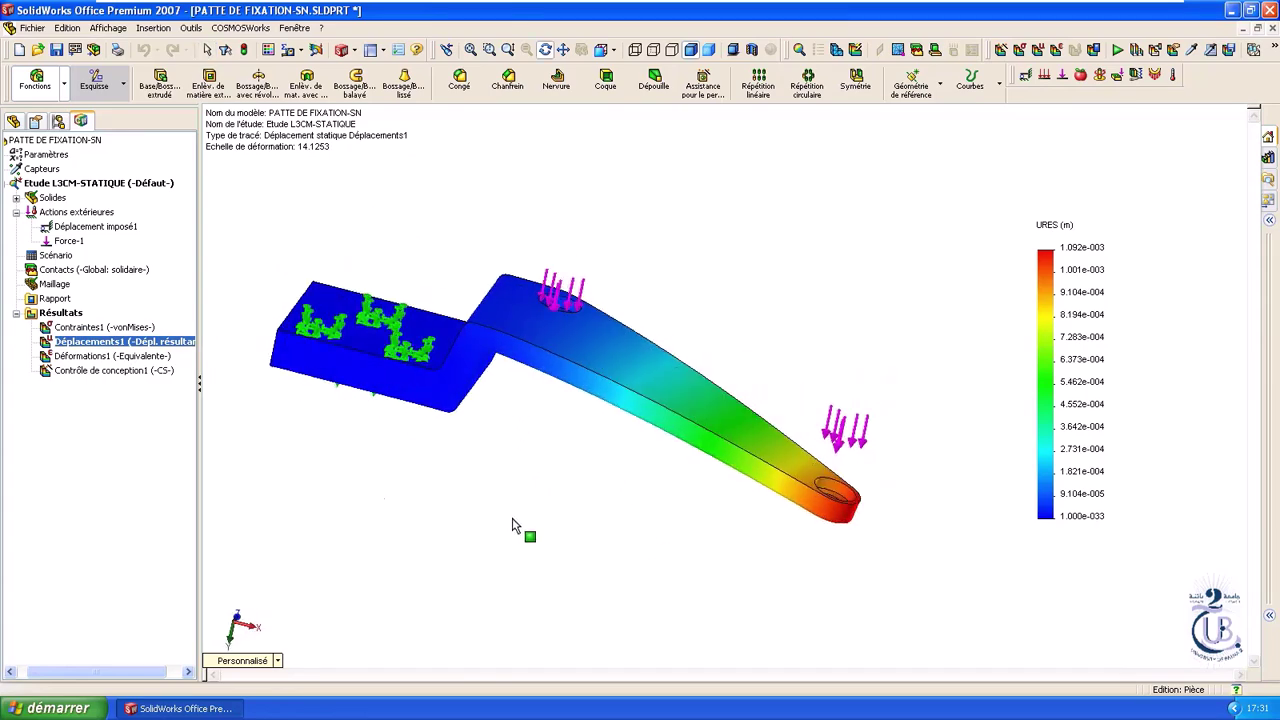
{"action": "right_click", "coordinate": [116, 345]}
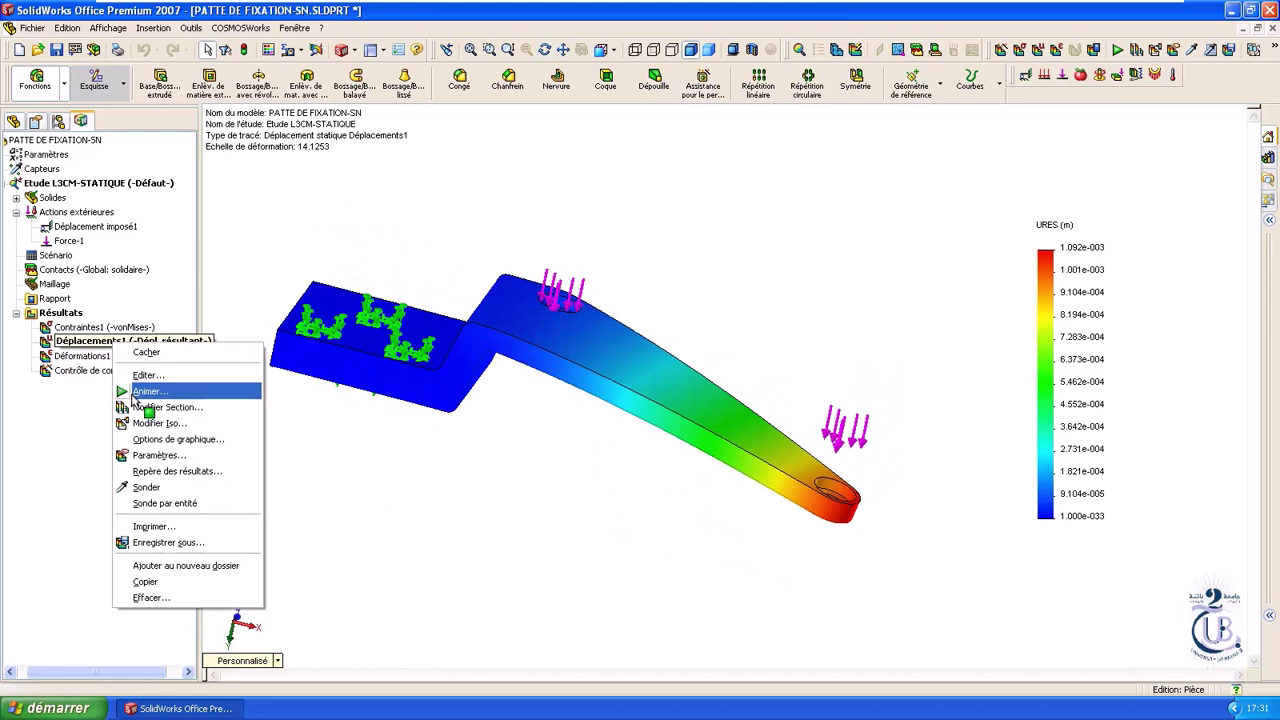
{"action": "left_click", "coordinate": [146, 391]}
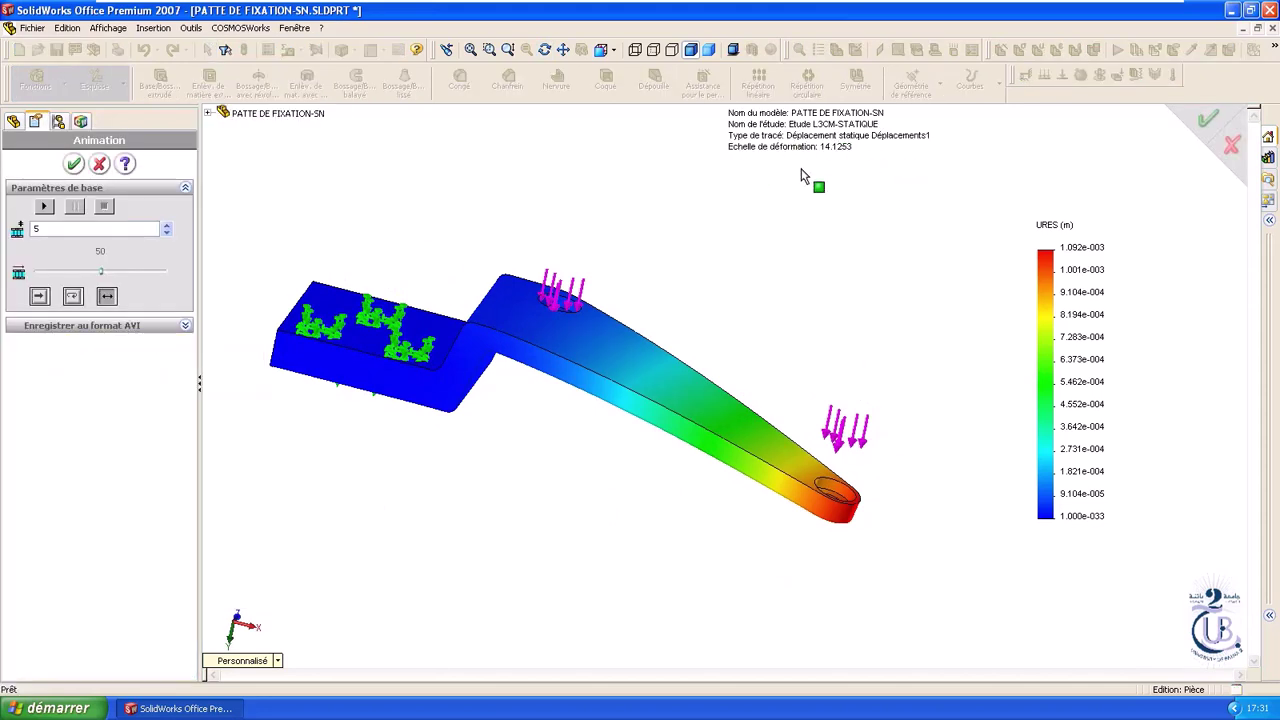
{"action": "left_click", "coordinate": [44, 207]}
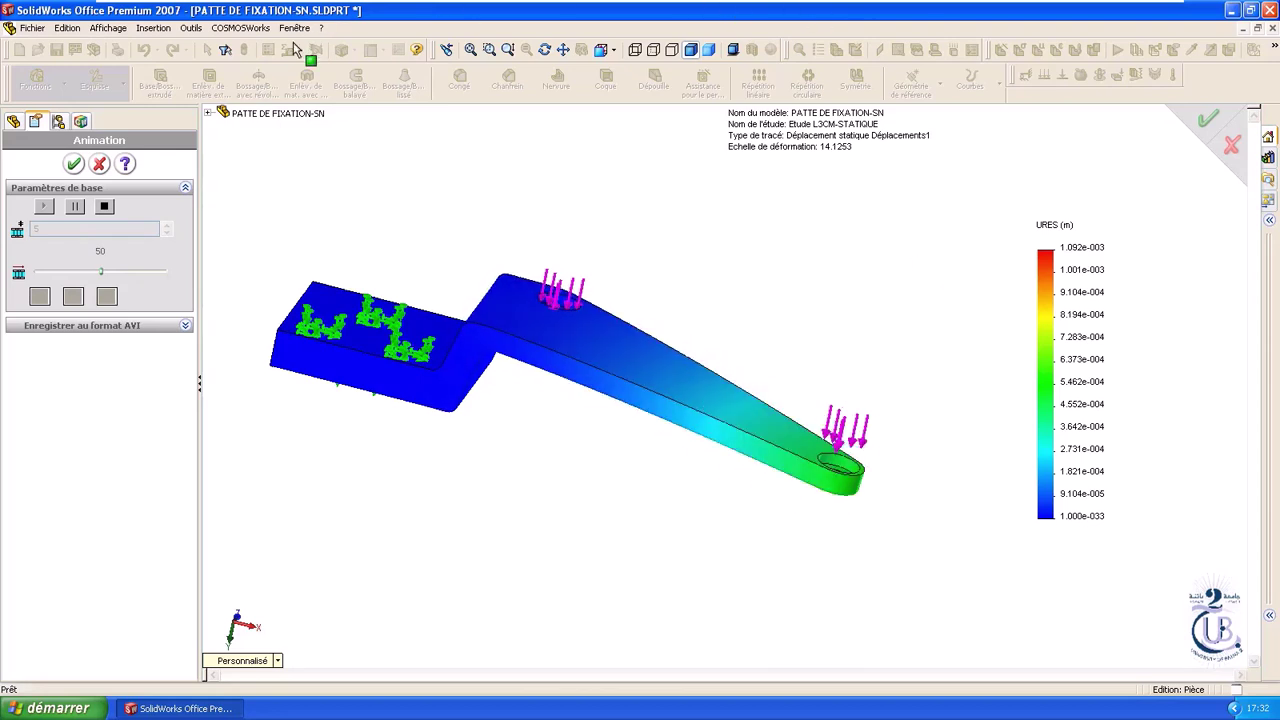
{"action": "left_click", "coordinate": [99, 164]}
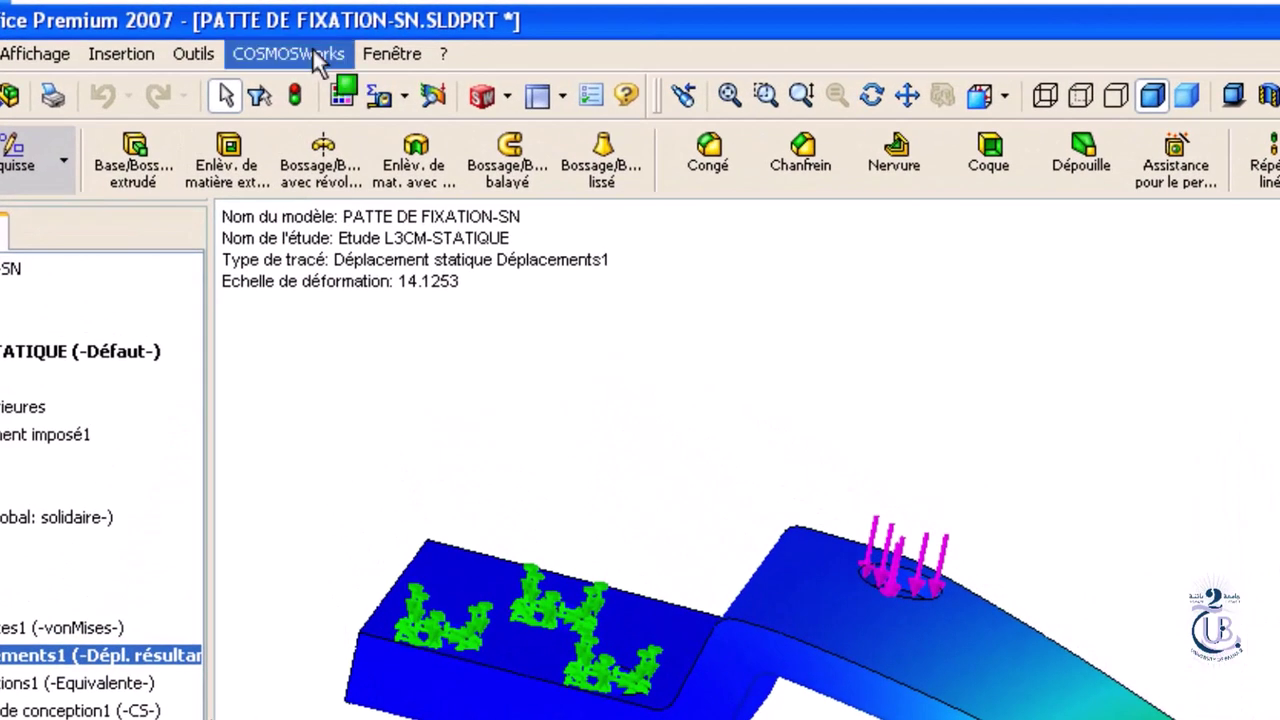
Step: Review the study report's sections, cover page fields, file name and format options, and leave without generating the report
{"action": "left_click", "coordinate": [253, 26]}
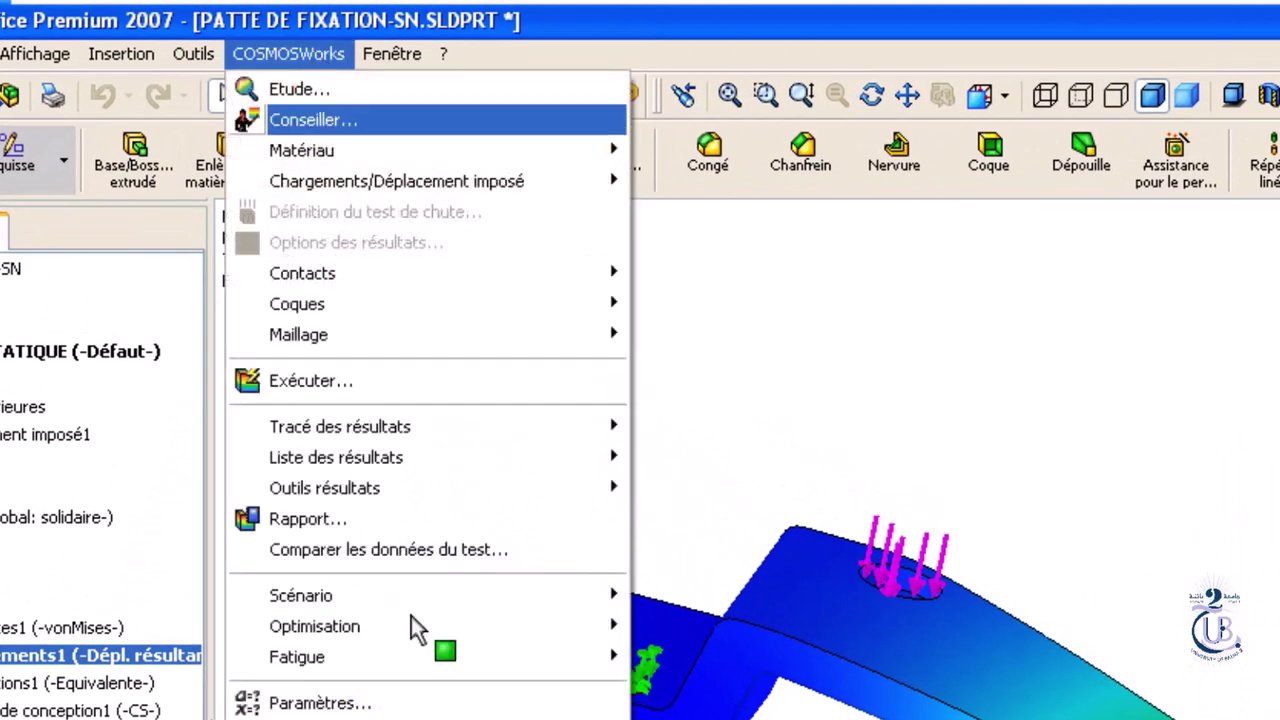
{"action": "left_click", "coordinate": [294, 521]}
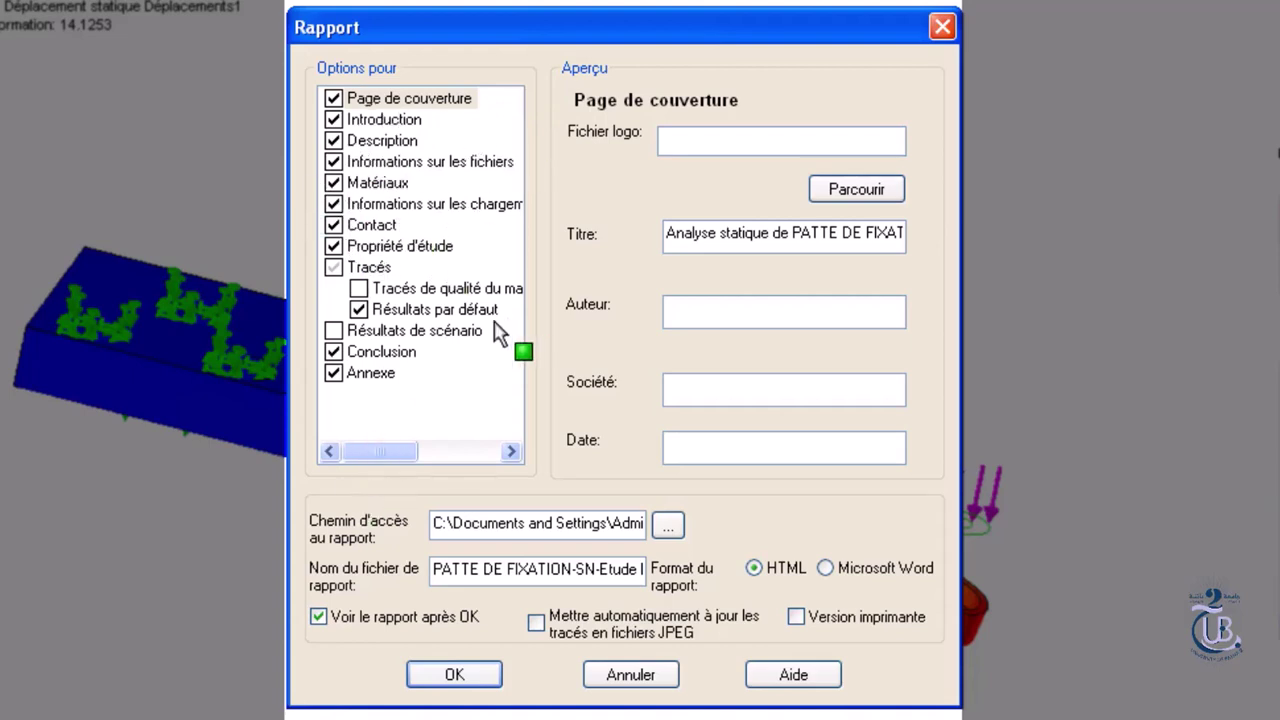
{"action": "left_click", "coordinate": [728, 146]}
{"action": "left_click", "coordinate": [713, 400]}
{"action": "left_click", "coordinate": [735, 457]}
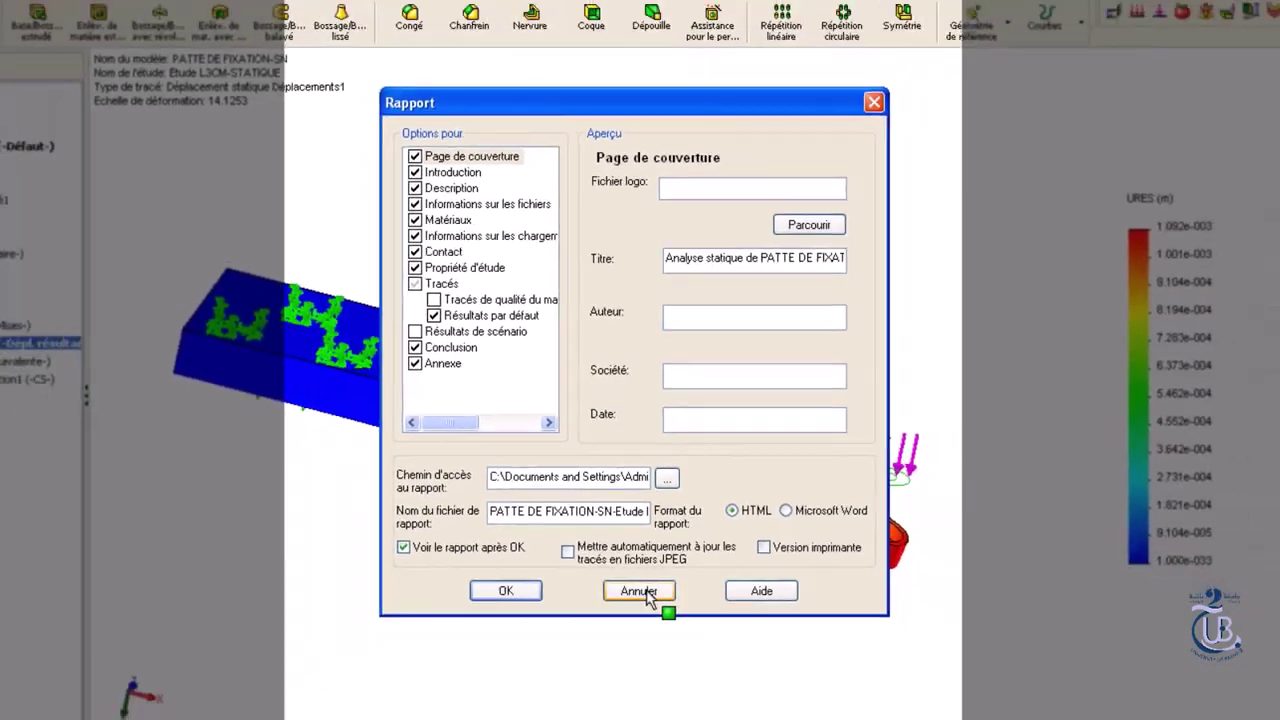
{"action": "left_click", "coordinate": [640, 591]}
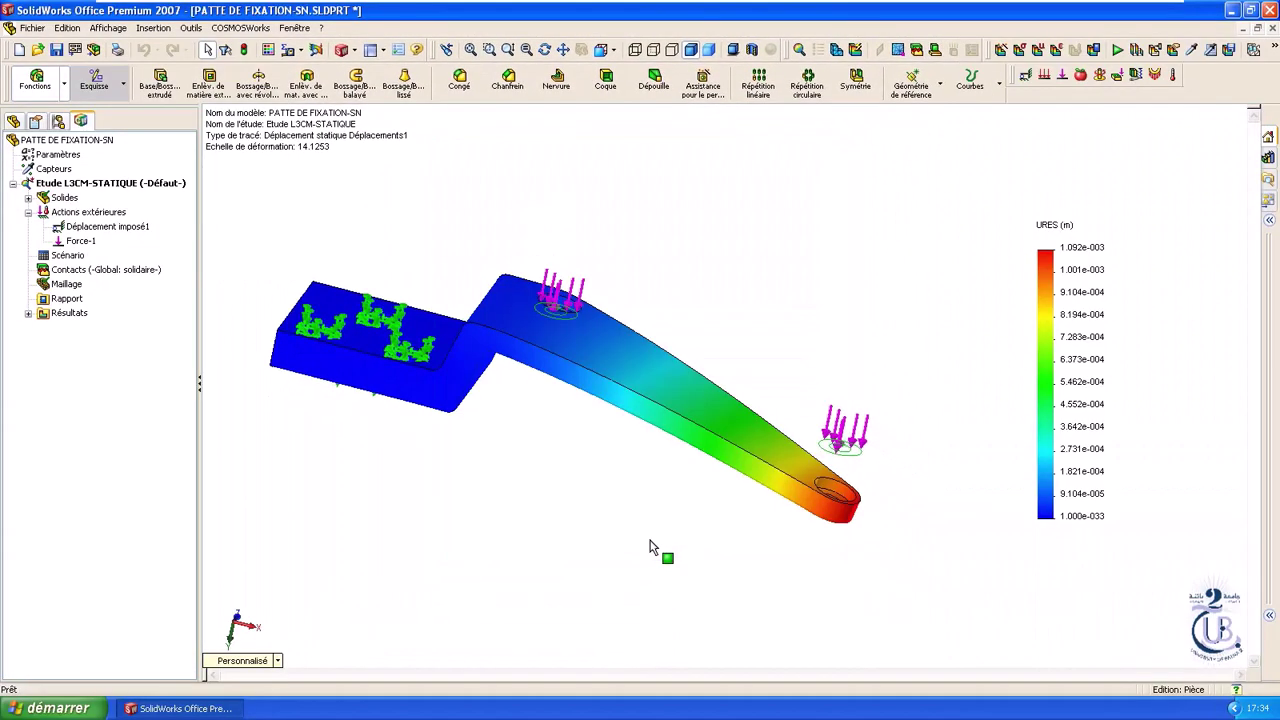